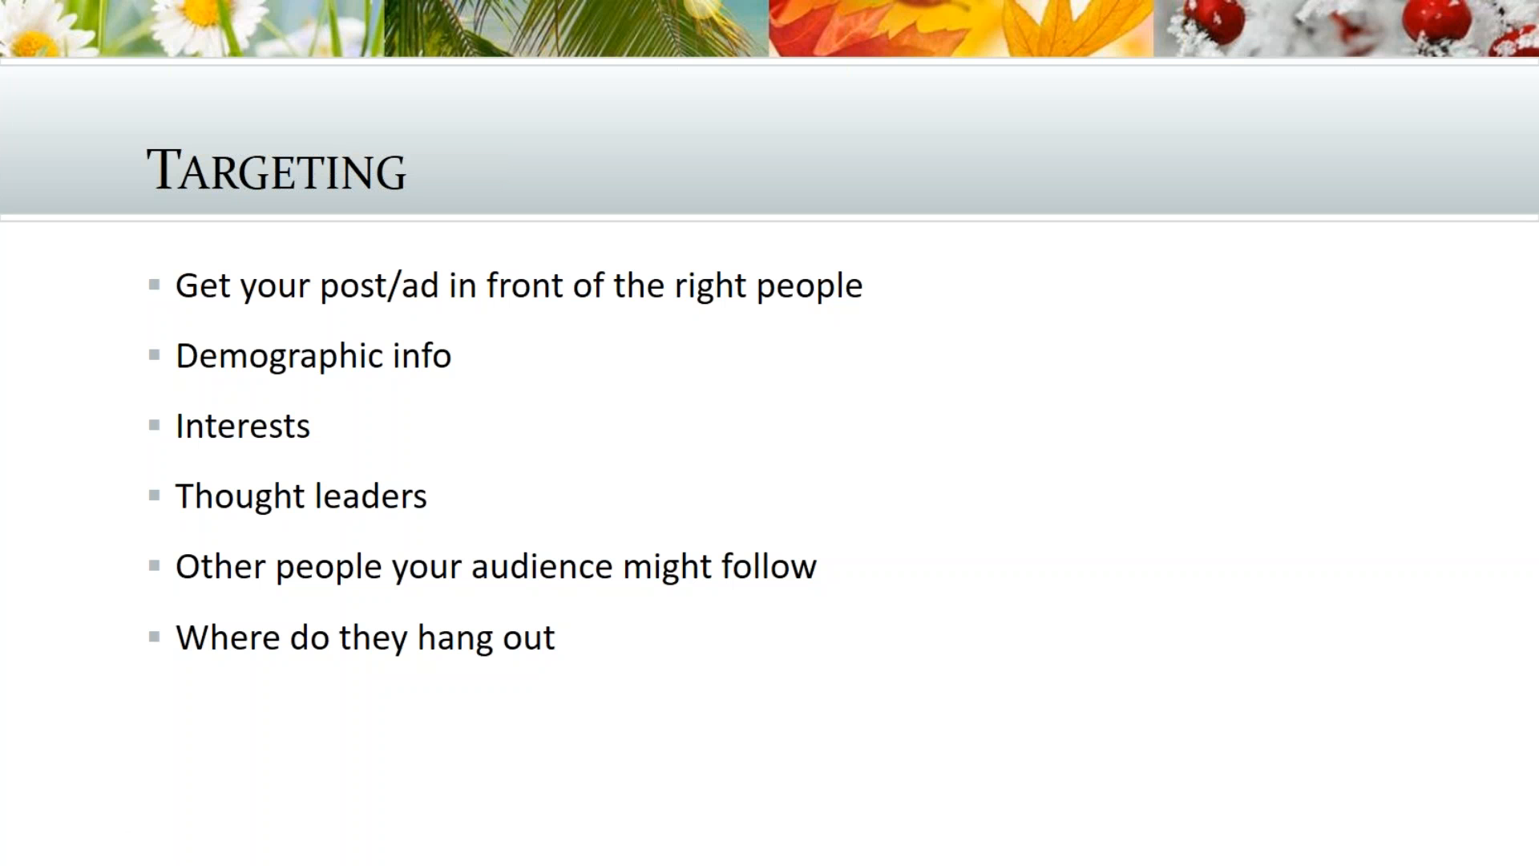
- Advance the slide show to the Live Demo slide and exit the slide show
{"action": "left_click", "coordinate": [1070, 423]}
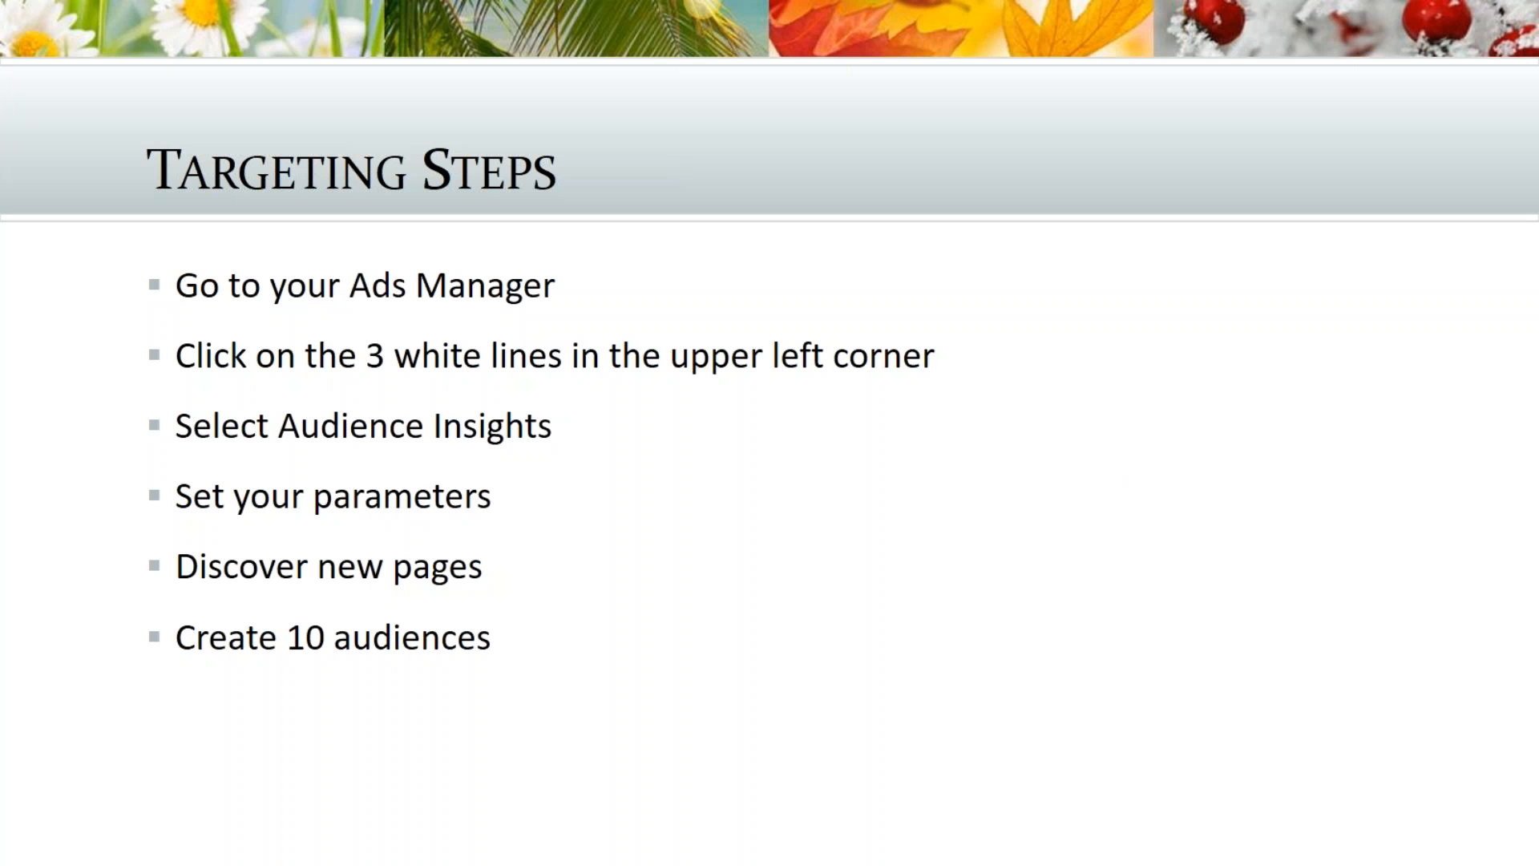
{"action": "key", "text": "Right"}
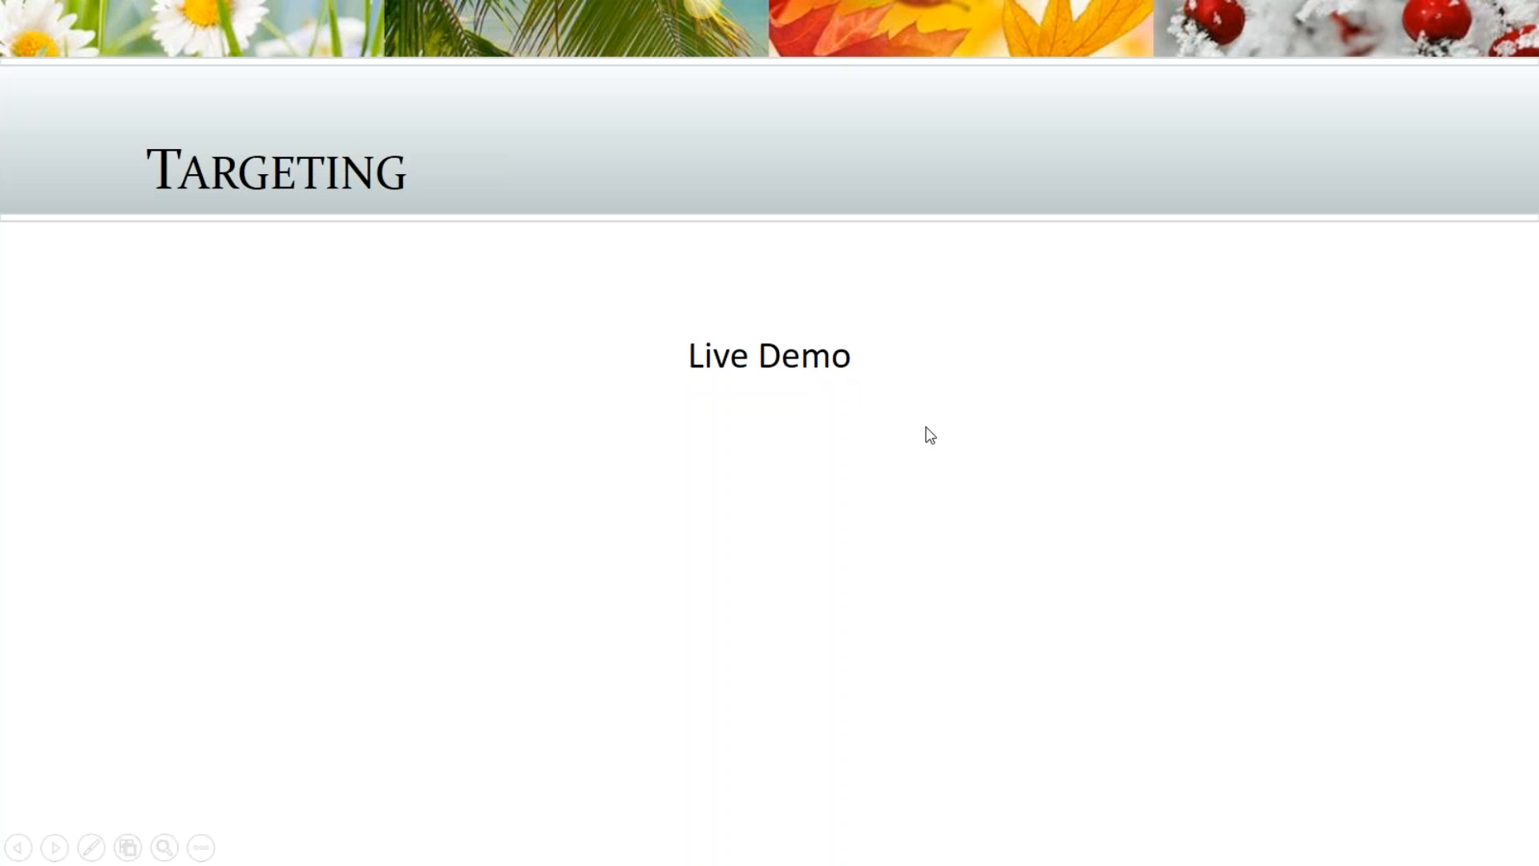
{"action": "key", "text": "Escape"}
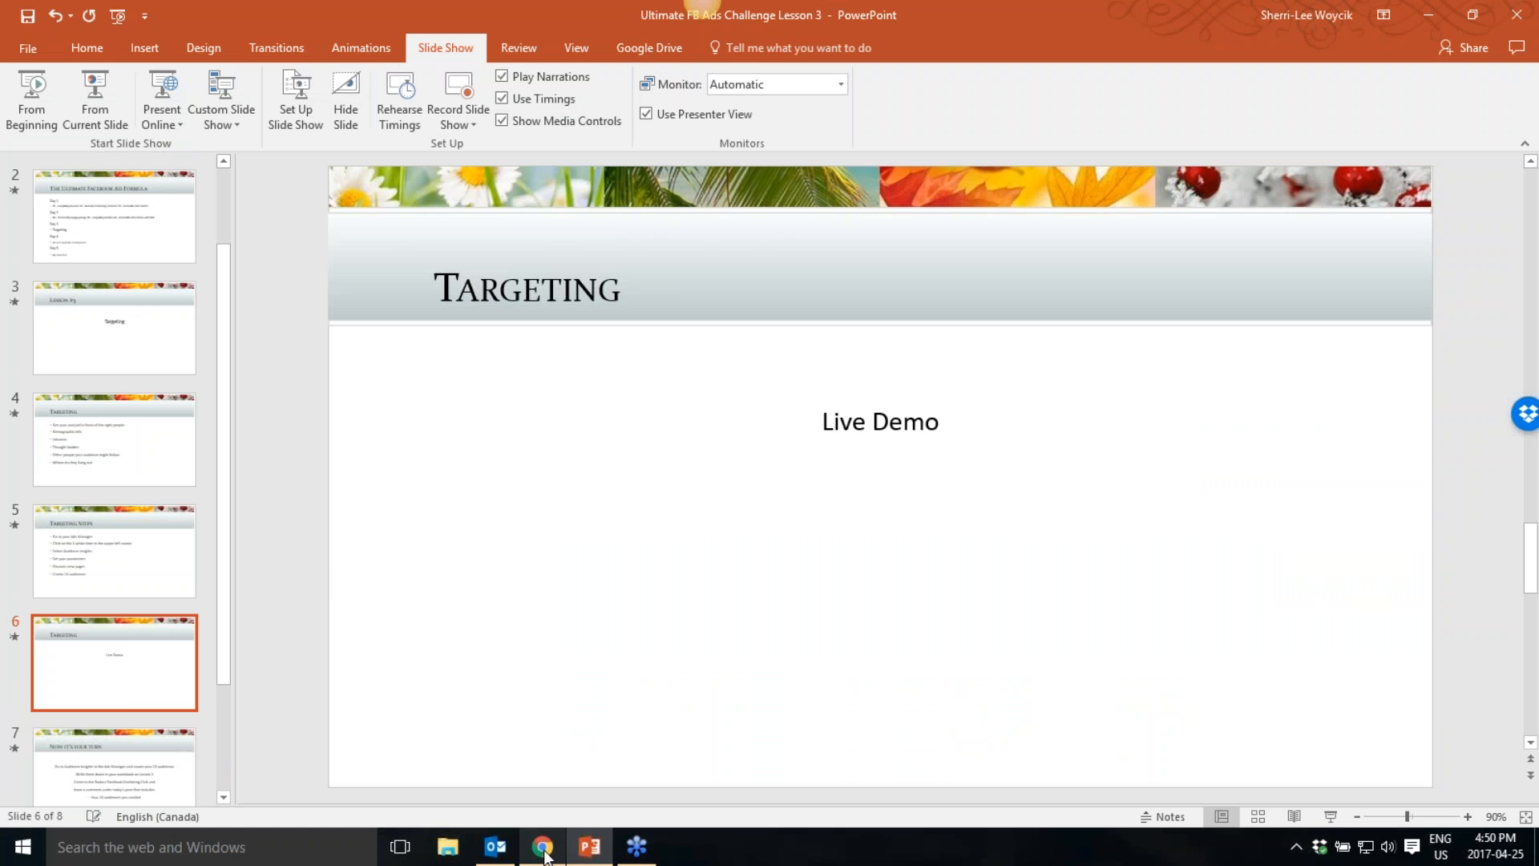
- Switch to the browser's Facebook tab and open the account menu
{"action": "left_click", "coordinate": [543, 846]}
{"action": "left_click", "coordinate": [113, 15]}
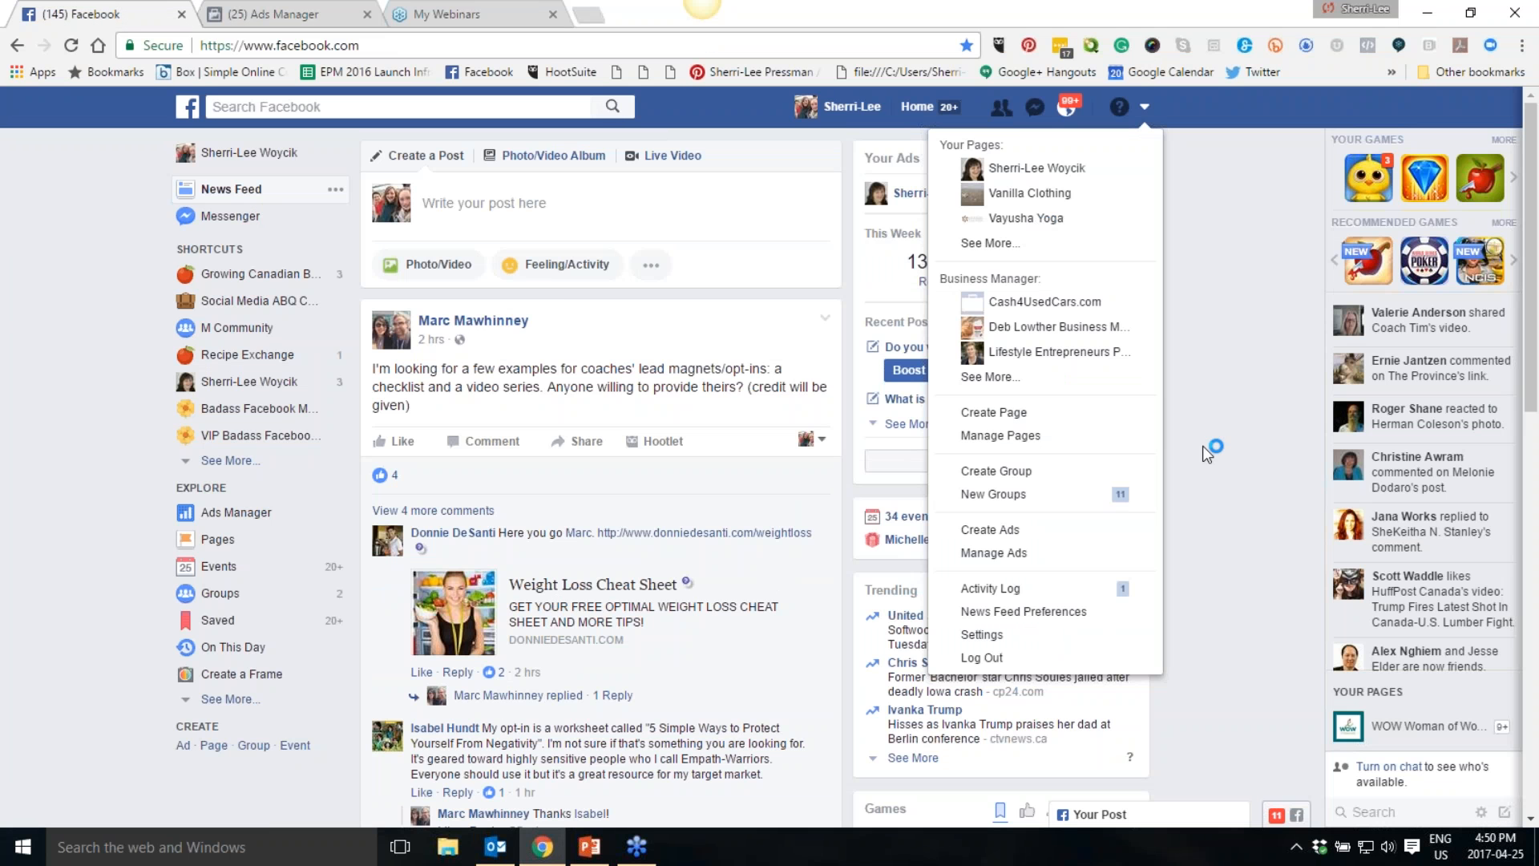
{"action": "left_click", "coordinate": [1182, 114]}
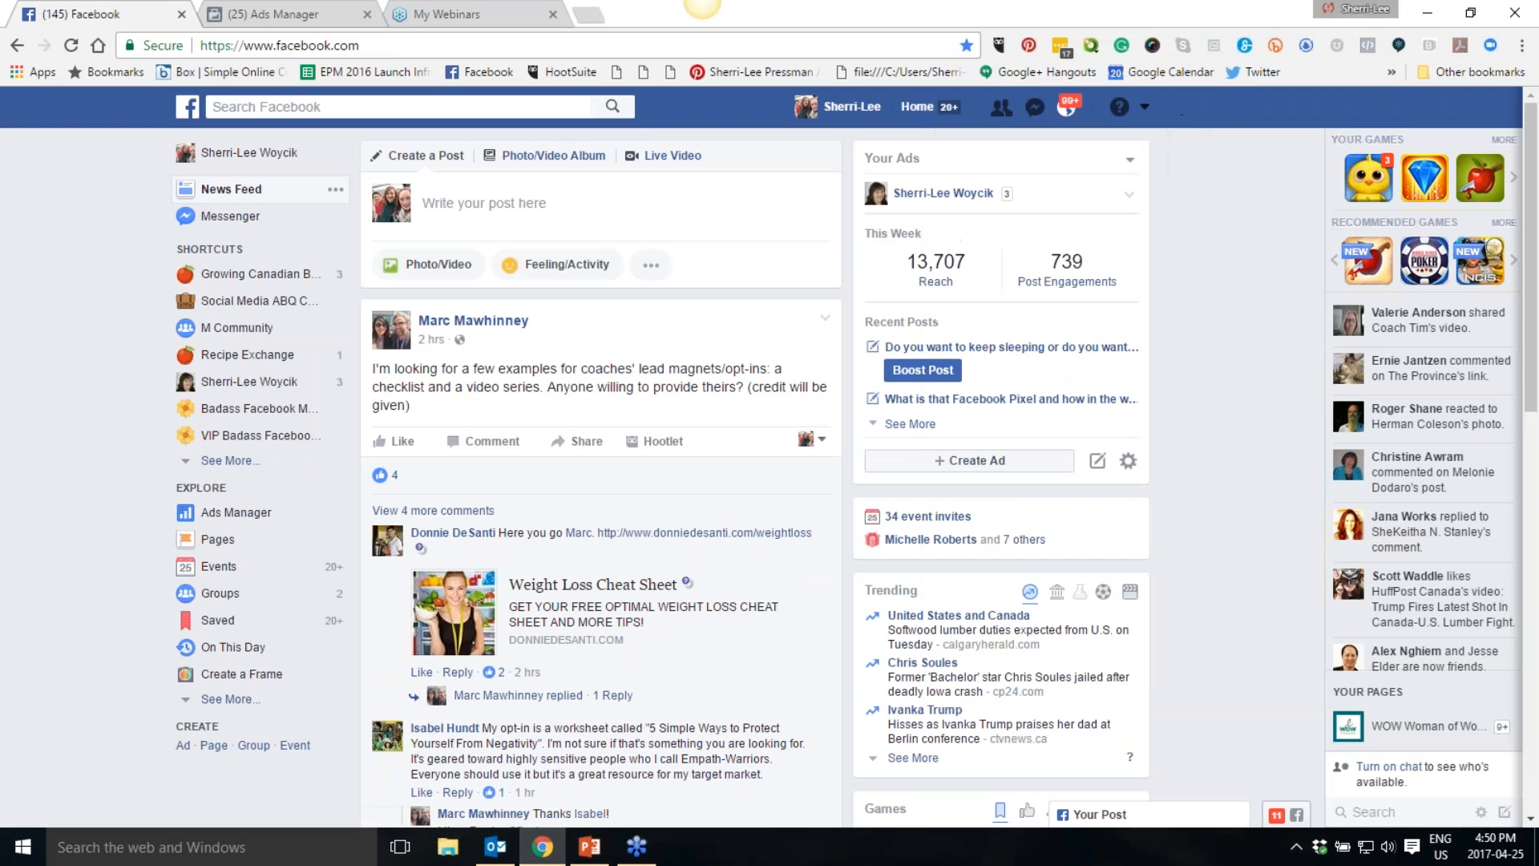
{"action": "left_click", "coordinate": [1146, 113]}
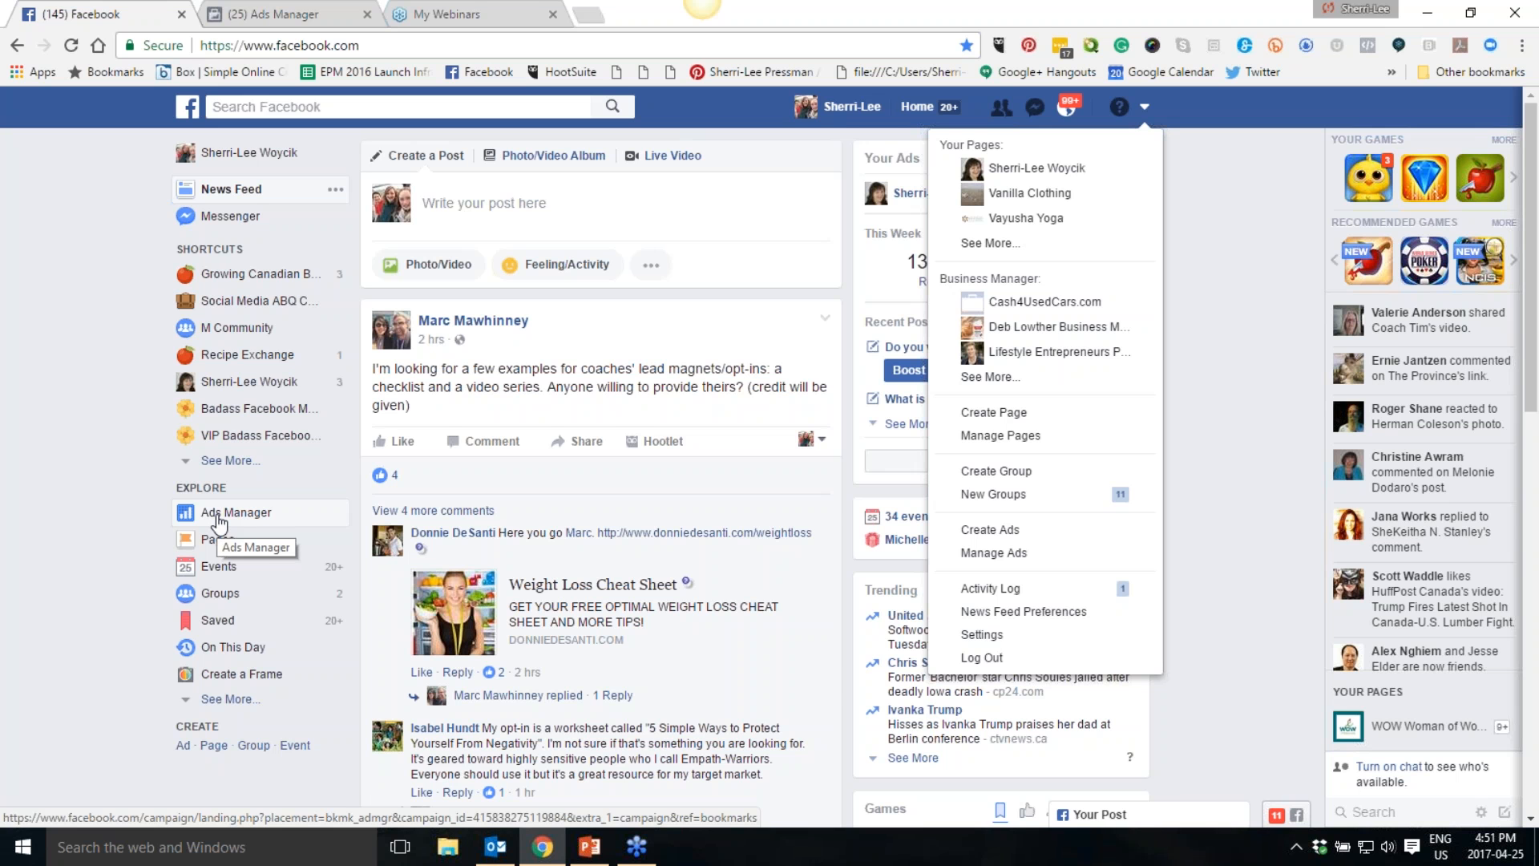
- Switch to the Ads Manager tab and open the Campaigns list
{"action": "left_click", "coordinate": [273, 16]}
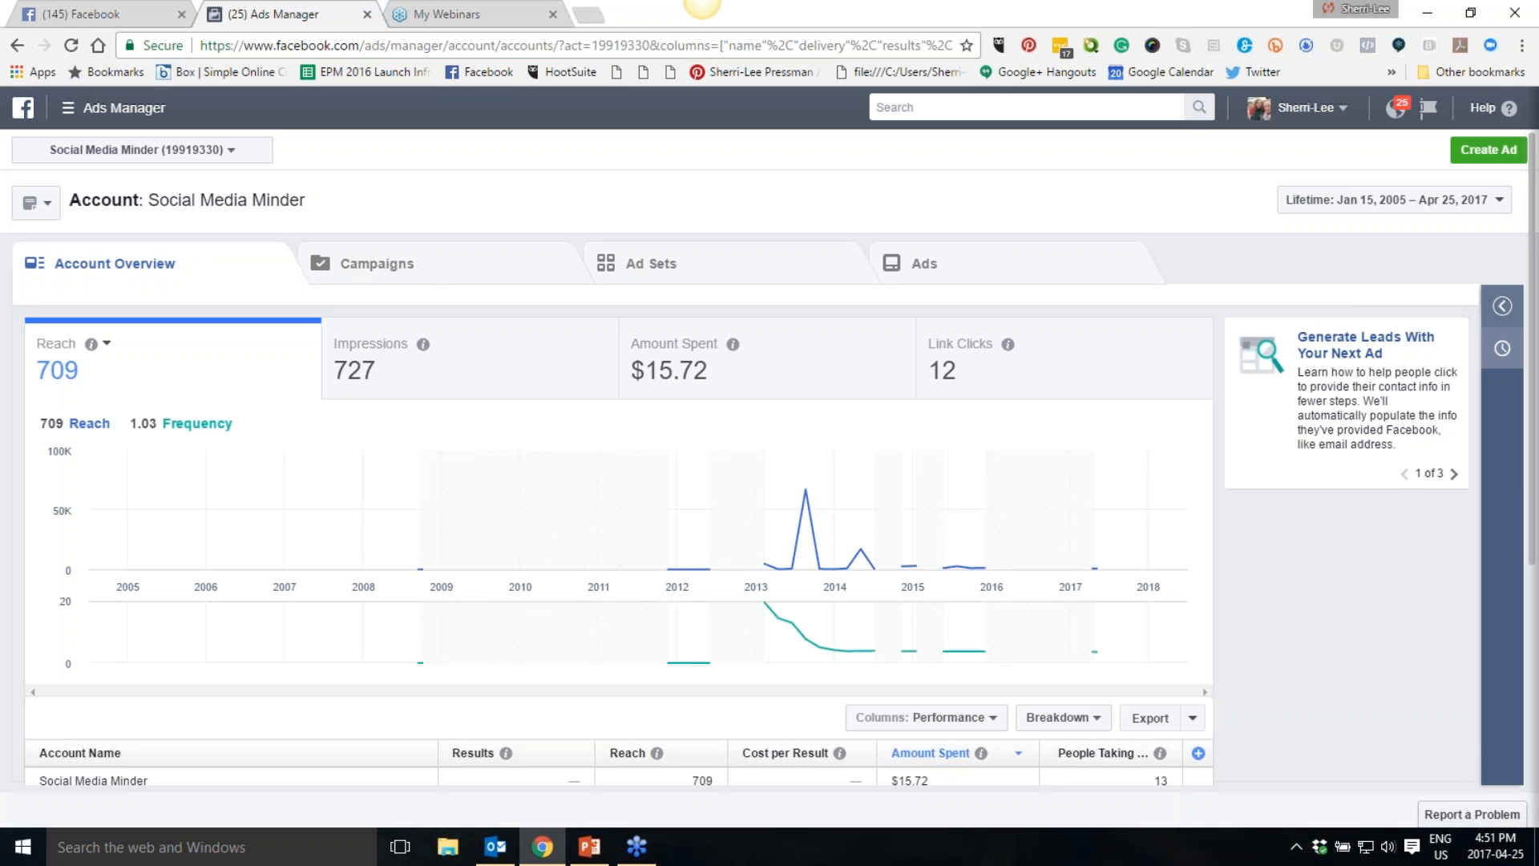
{"action": "left_click", "coordinate": [425, 281]}
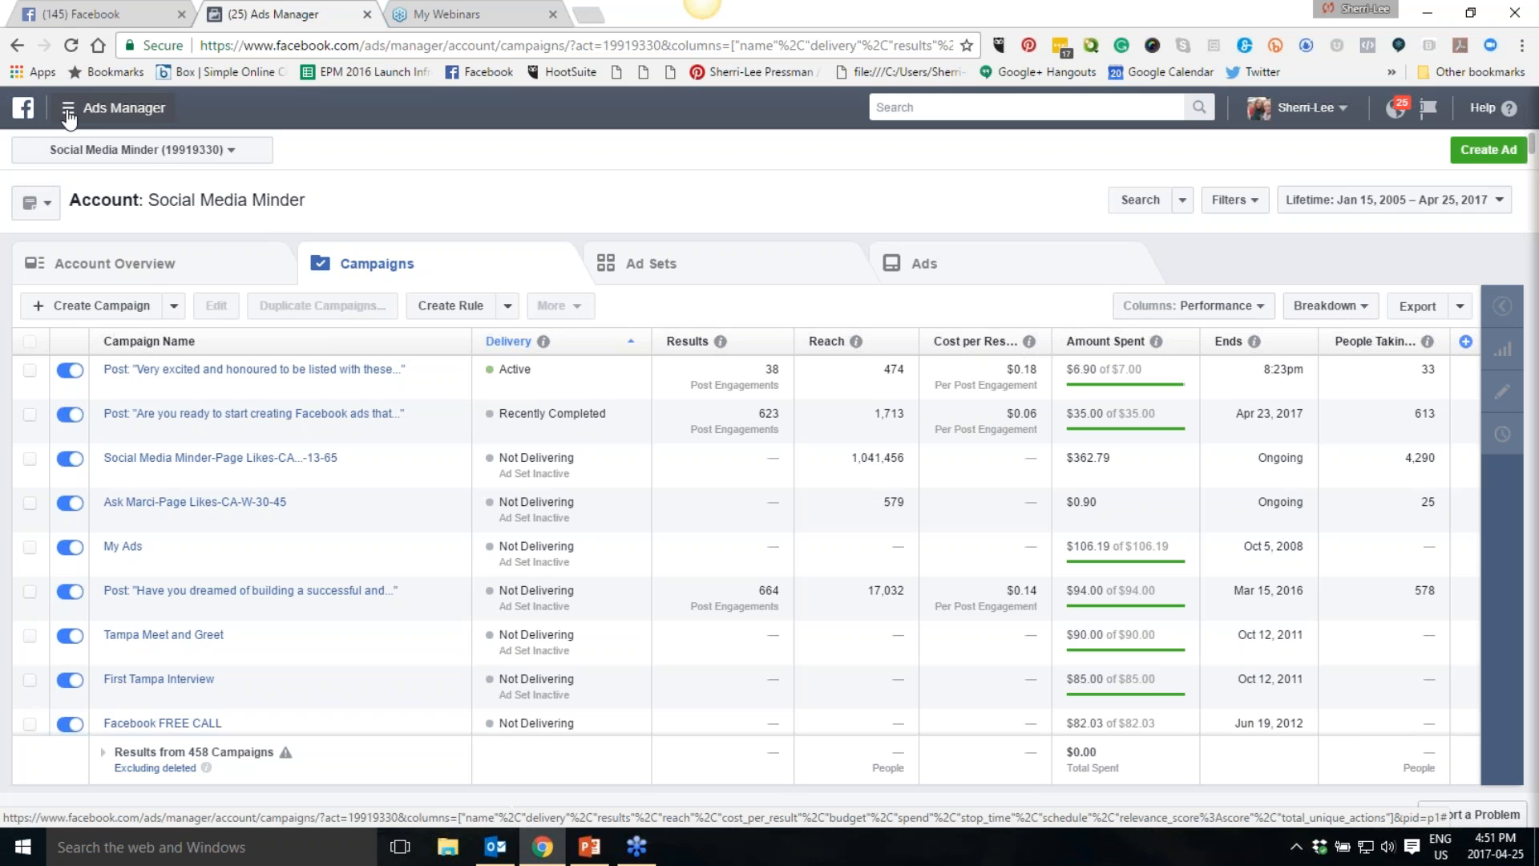
- Open Audience Insights from the Ads Manager all-tools menu
{"action": "left_click", "coordinate": [69, 115]}
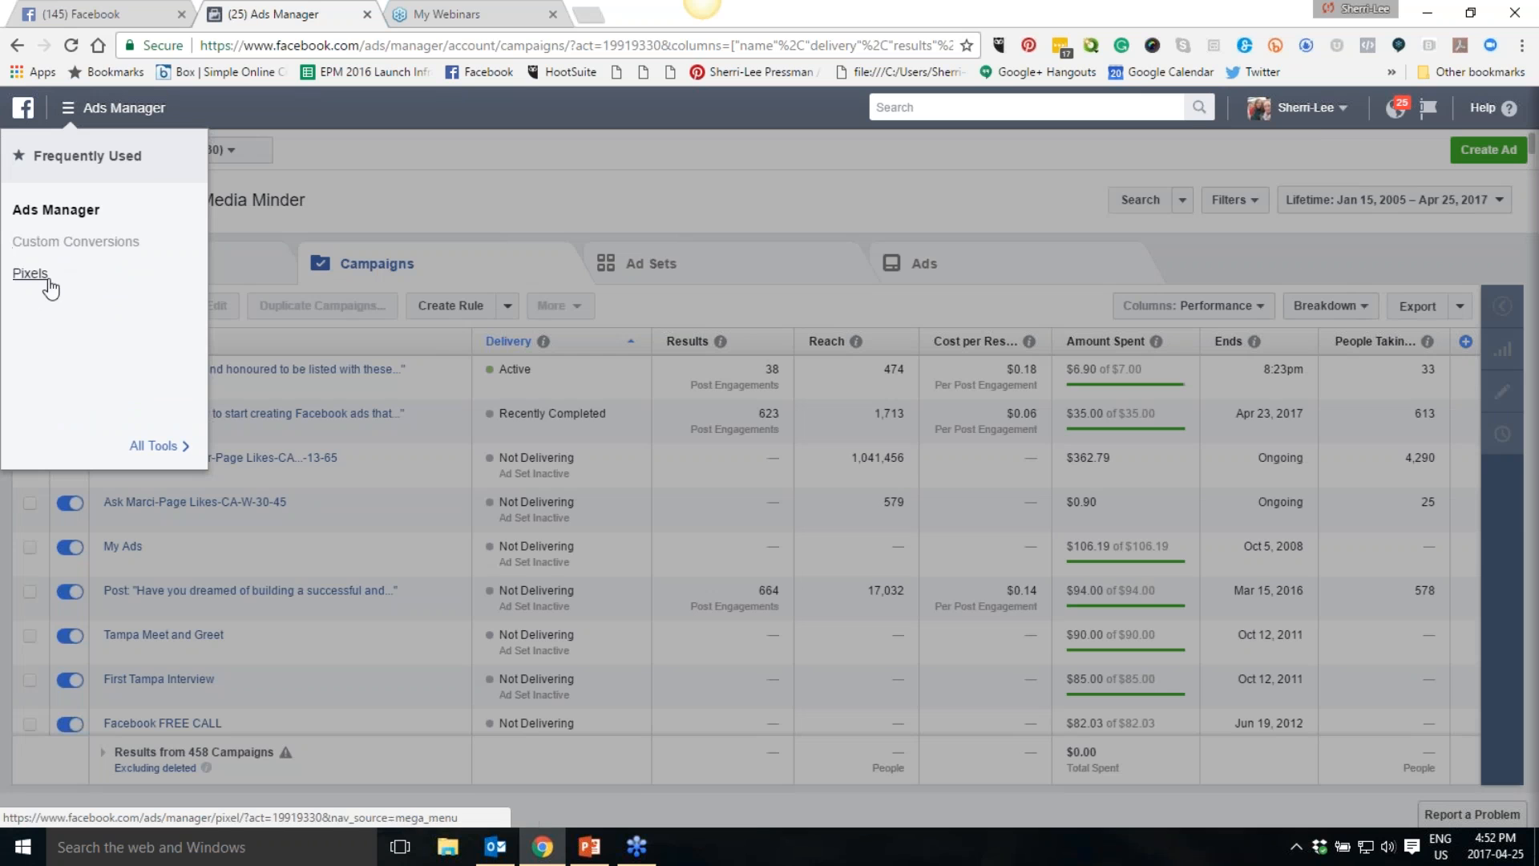
{"action": "left_click", "coordinate": [156, 446]}
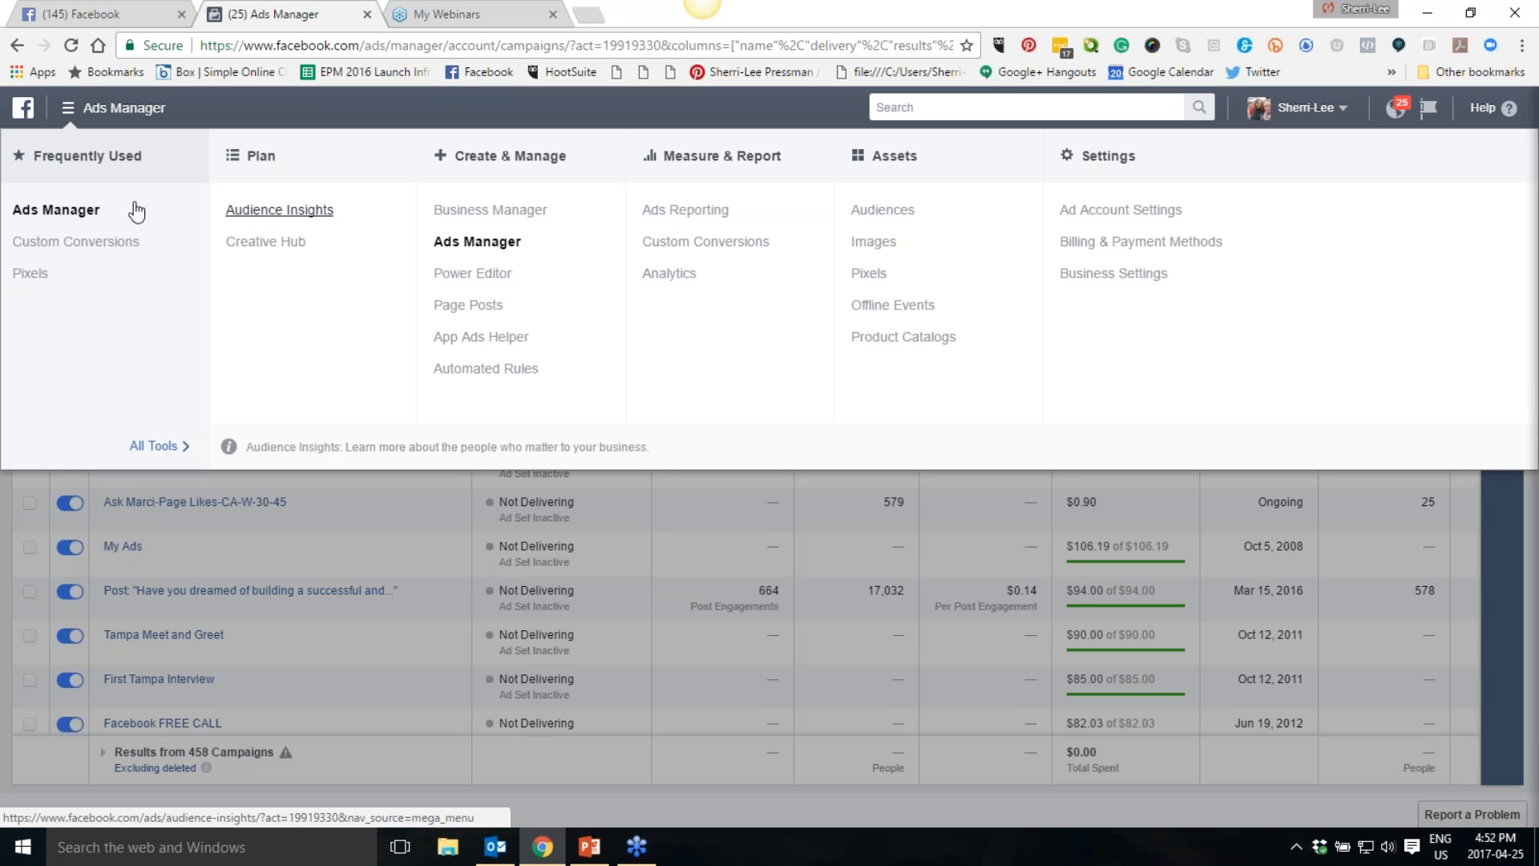
{"action": "left_click", "coordinate": [260, 215]}
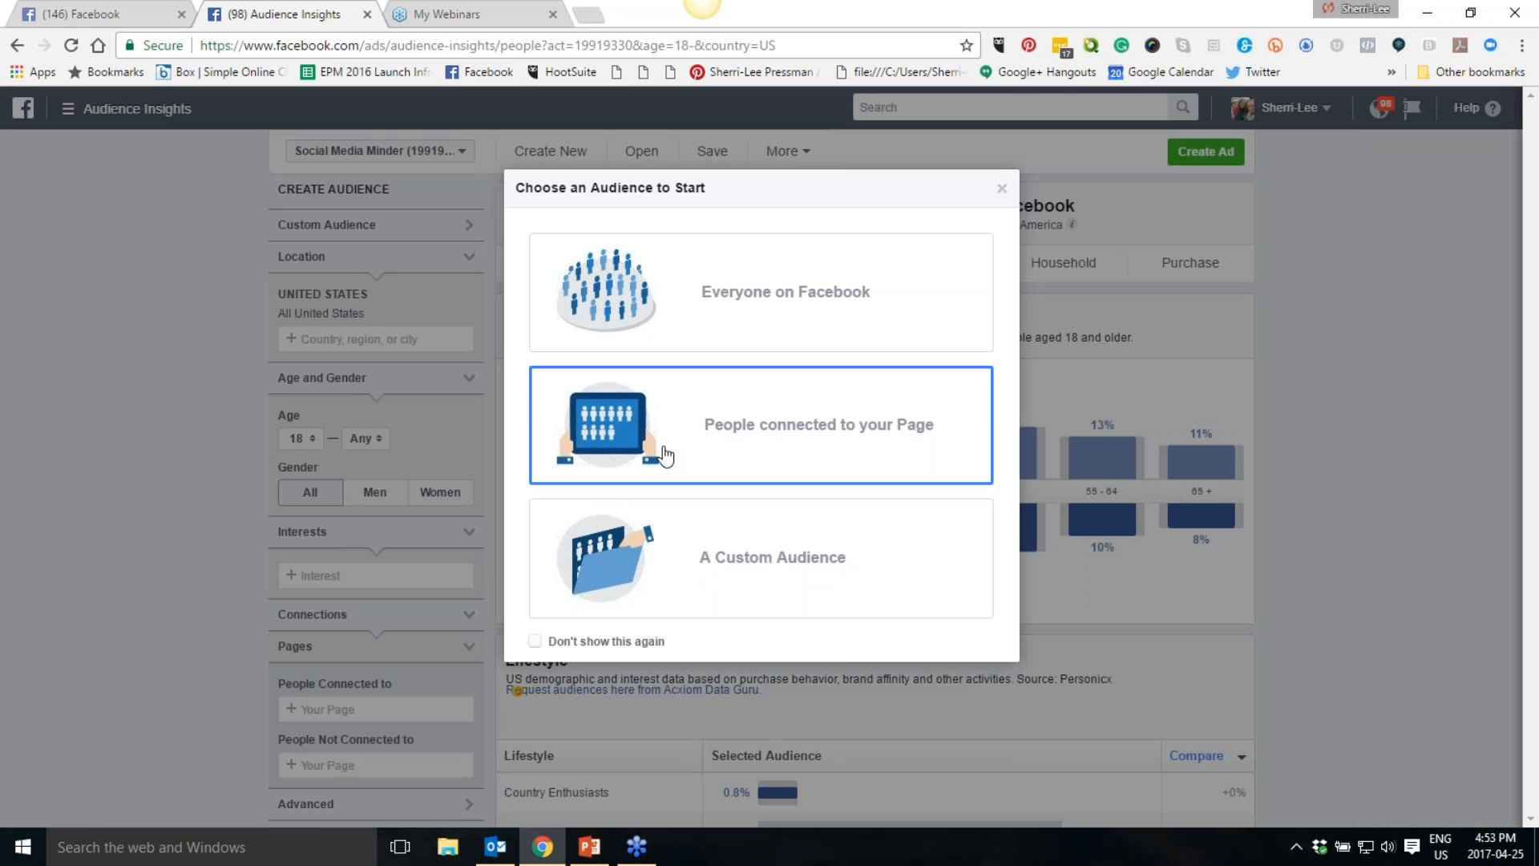
- Start with the Everyone on Facebook audience and dismiss the location tip
{"action": "left_click", "coordinate": [733, 301]}
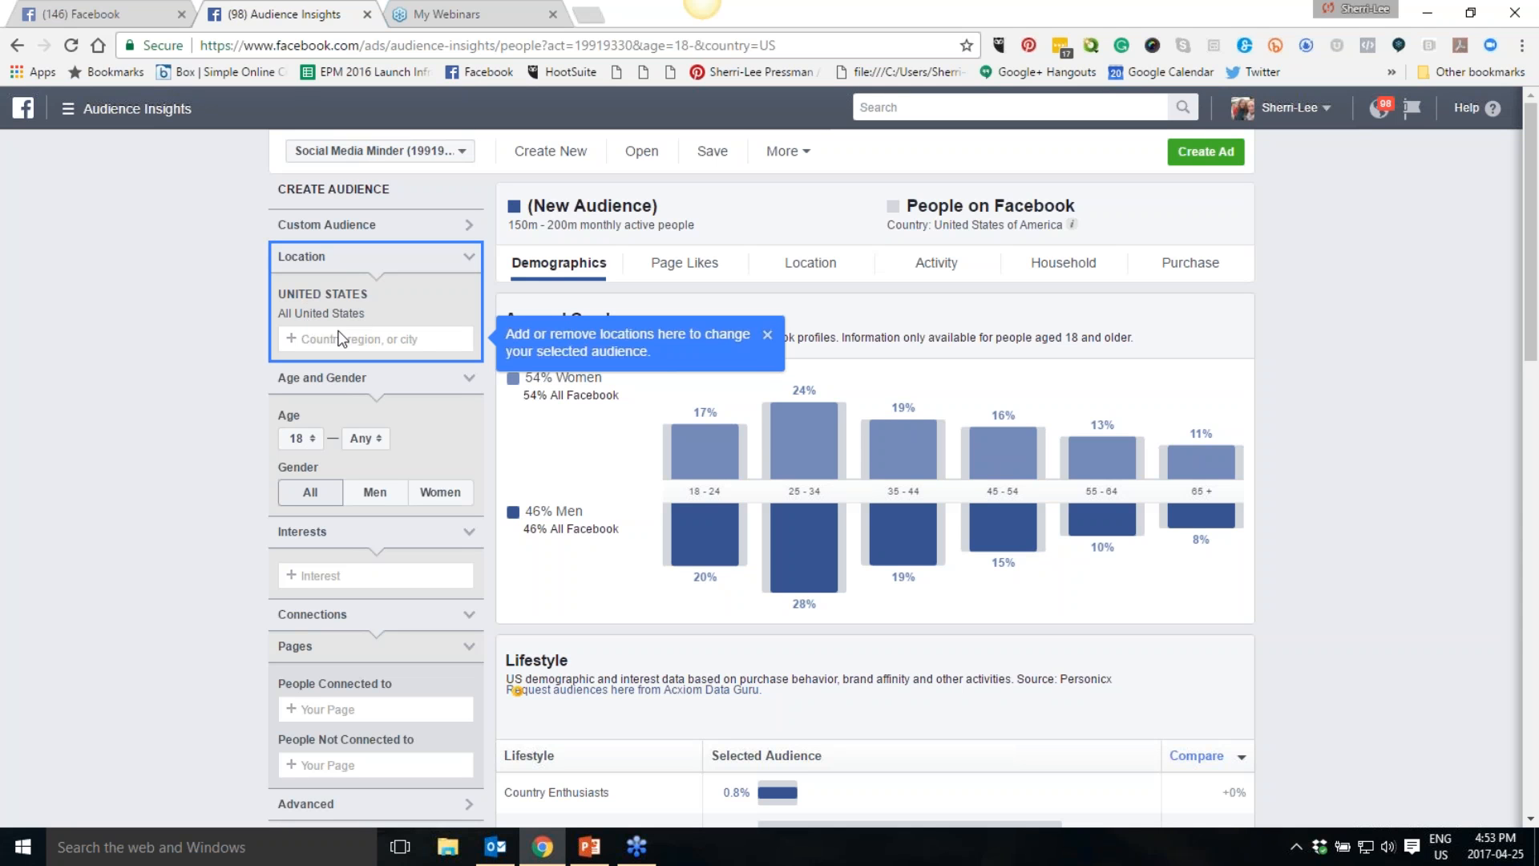
{"action": "left_click", "coordinate": [767, 334]}
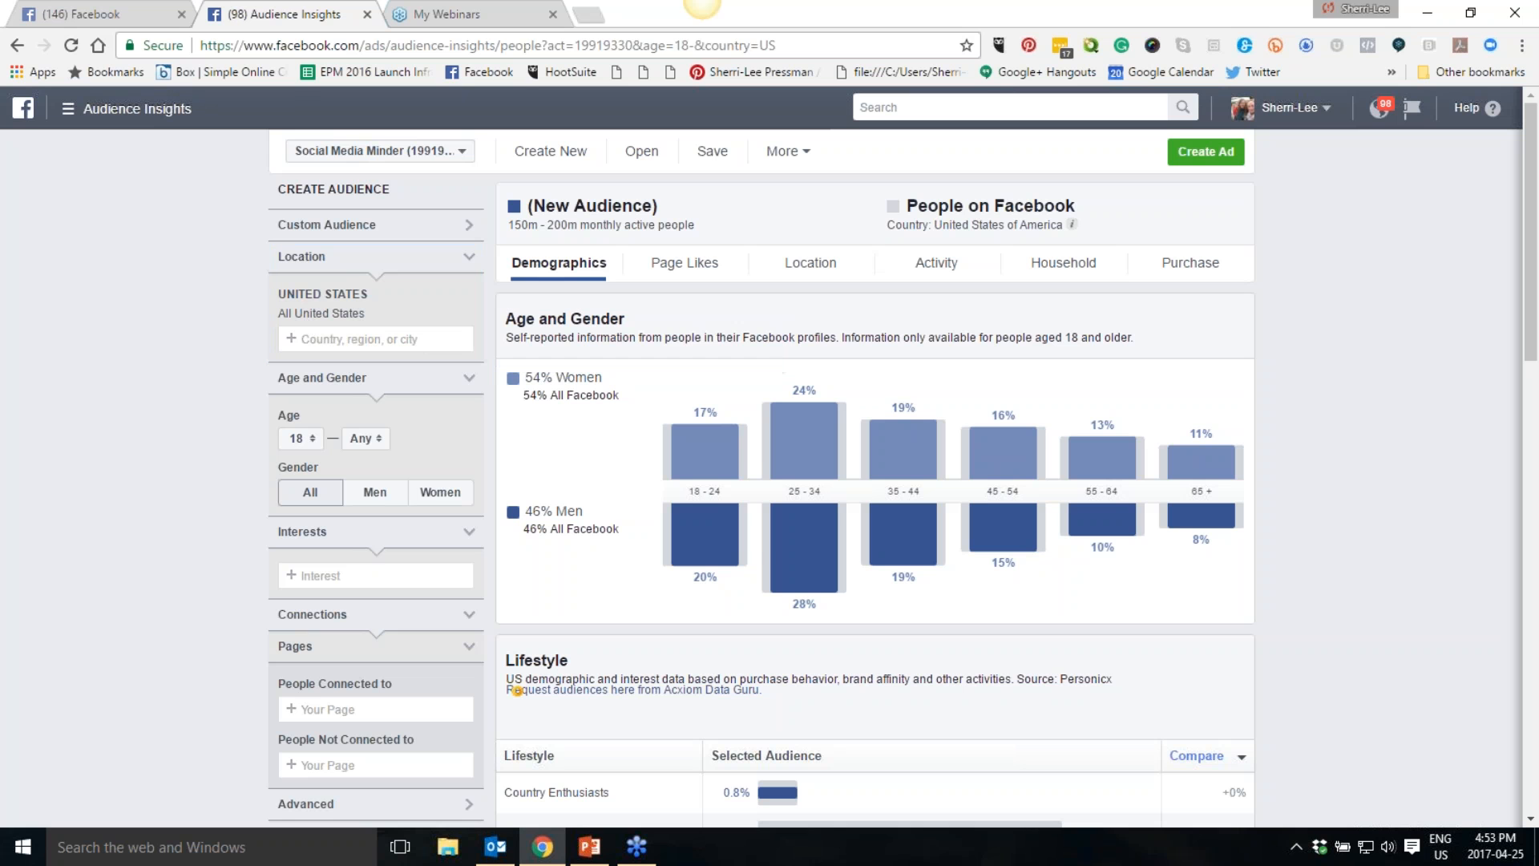
- Add Canada as a location and remove United States
{"action": "type", "text": "Canada"}
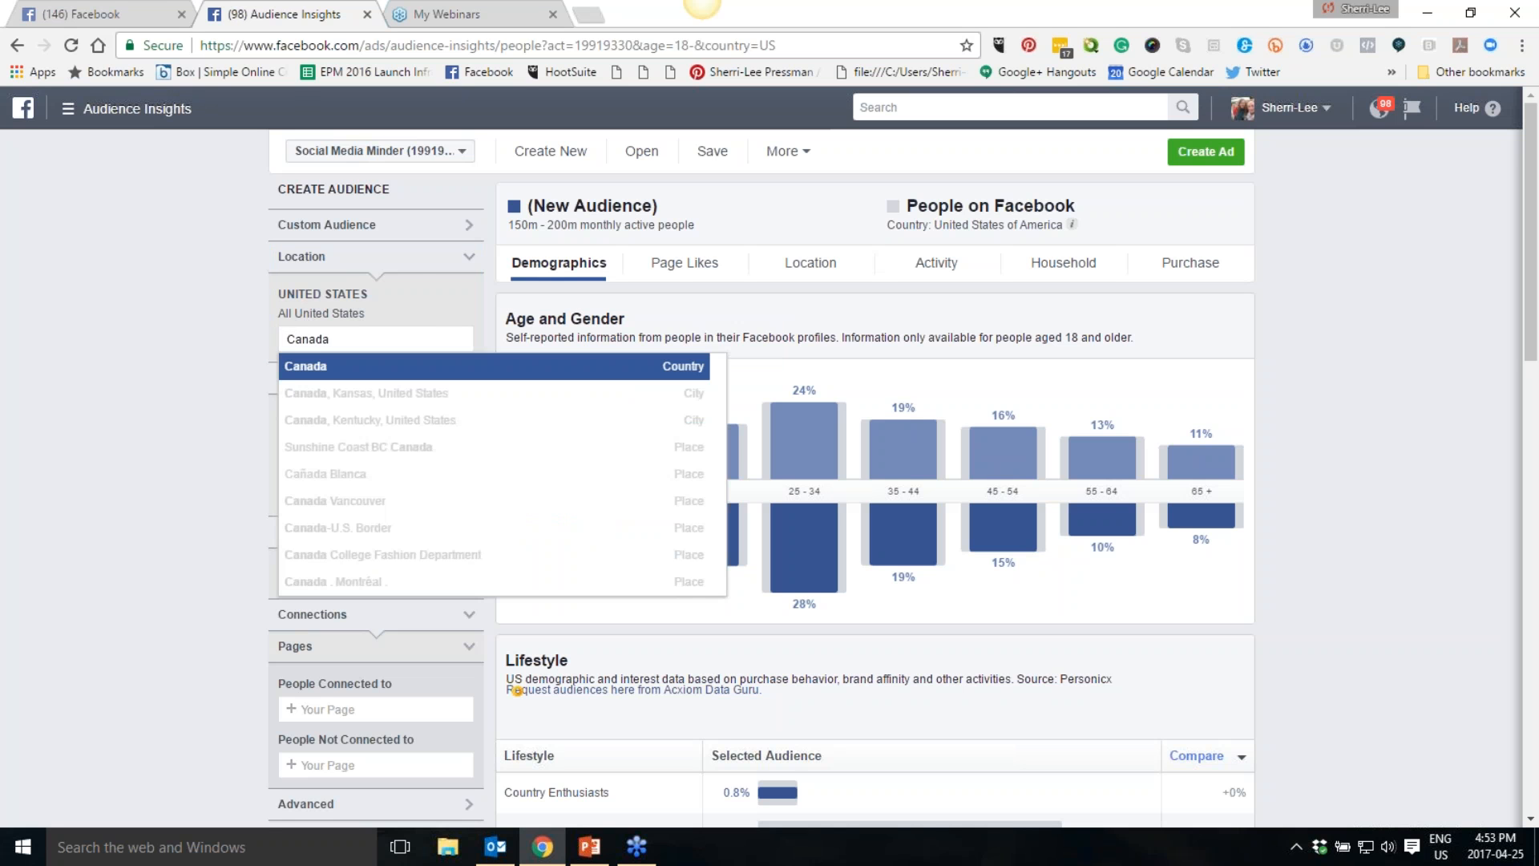
{"action": "left_click", "coordinate": [325, 366]}
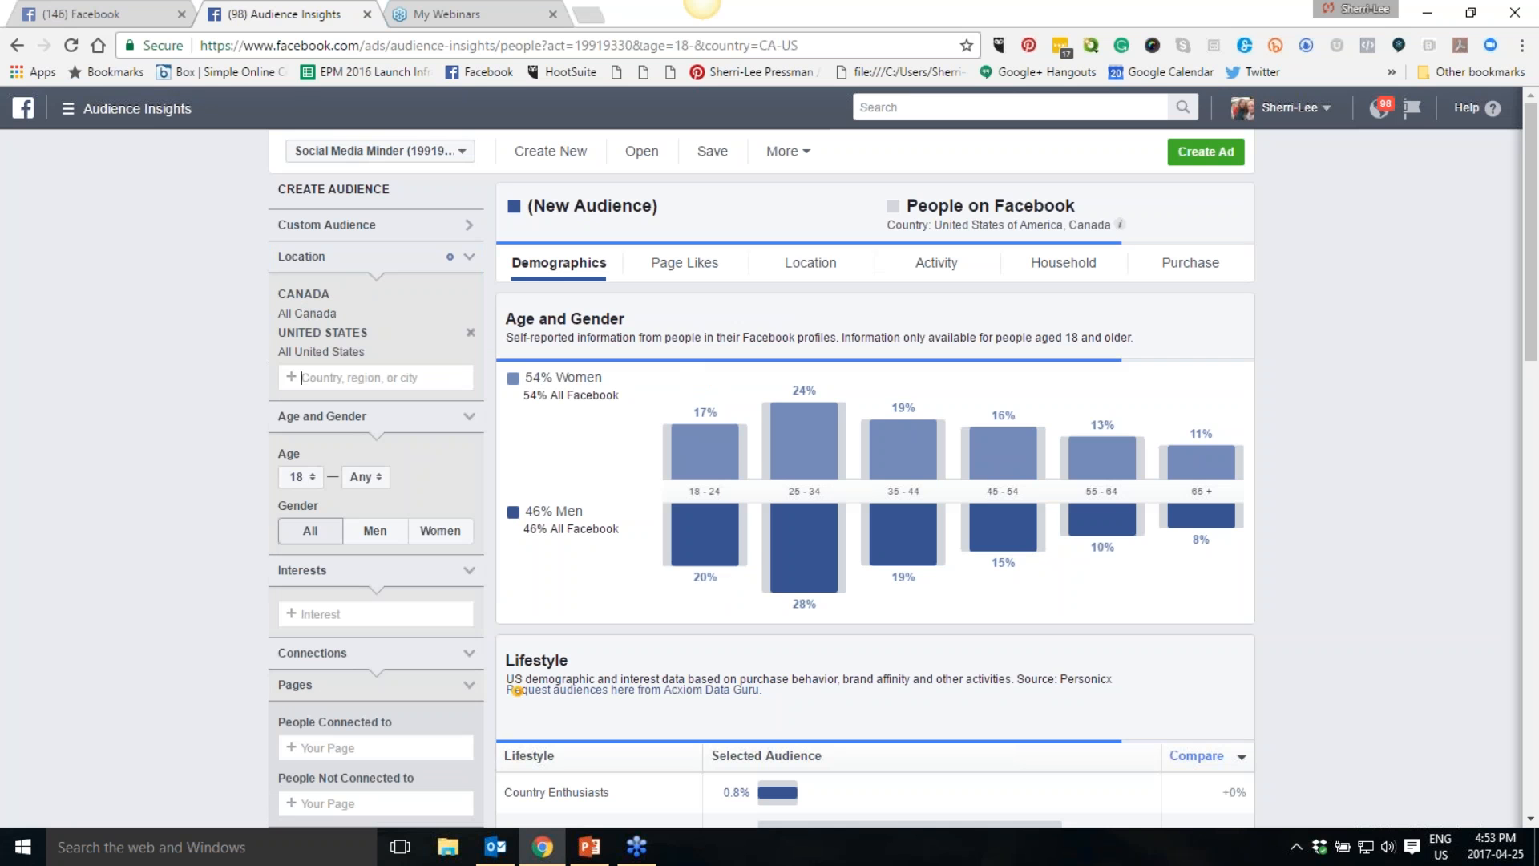
{"action": "left_click", "coordinate": [471, 351]}
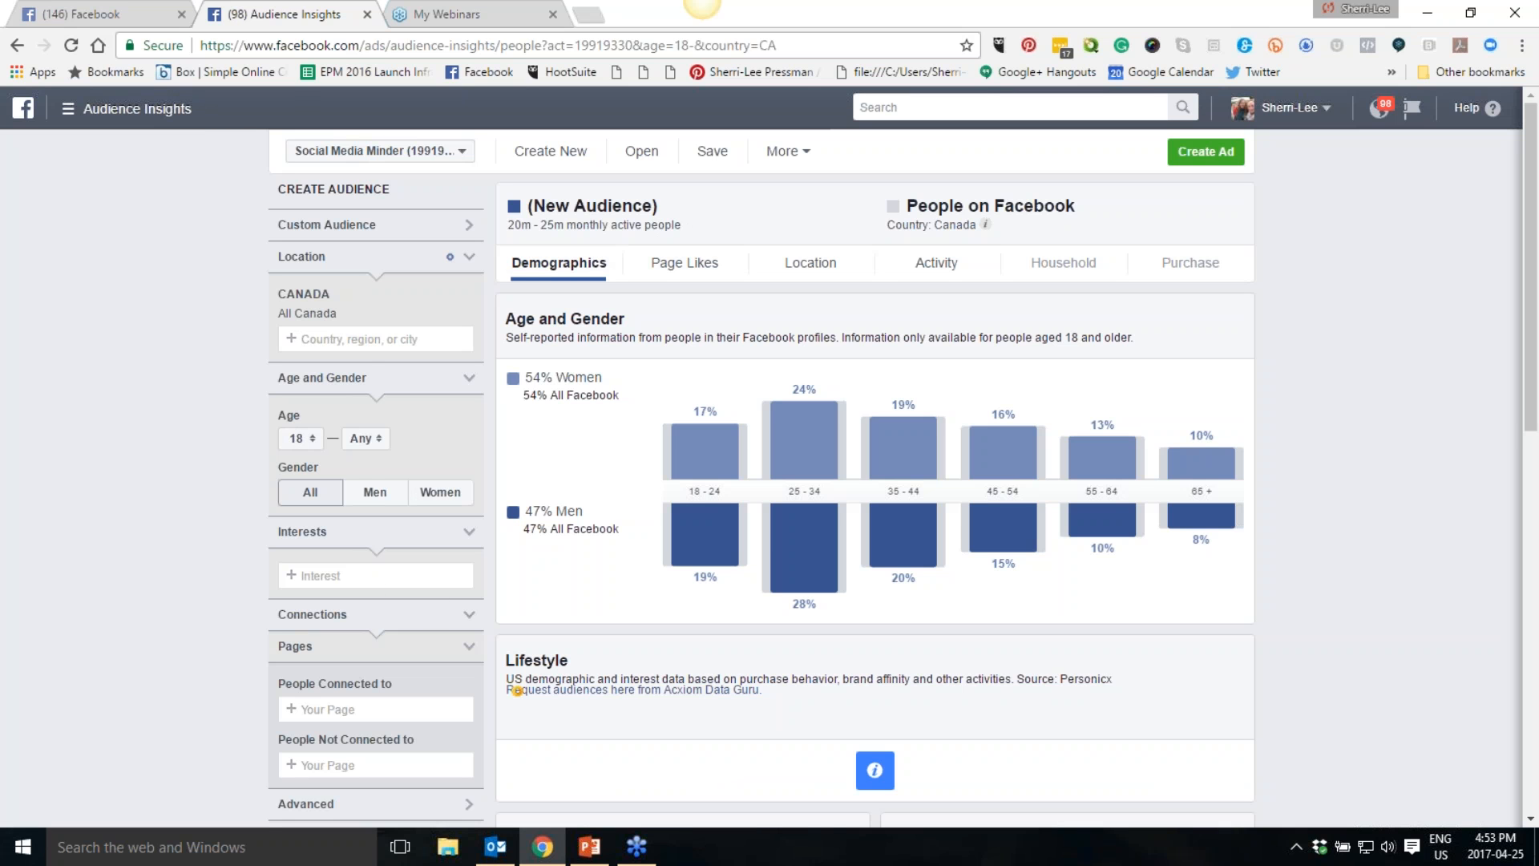
- Add United States back as a location and remove Canada
{"action": "type", "text": "United States"}
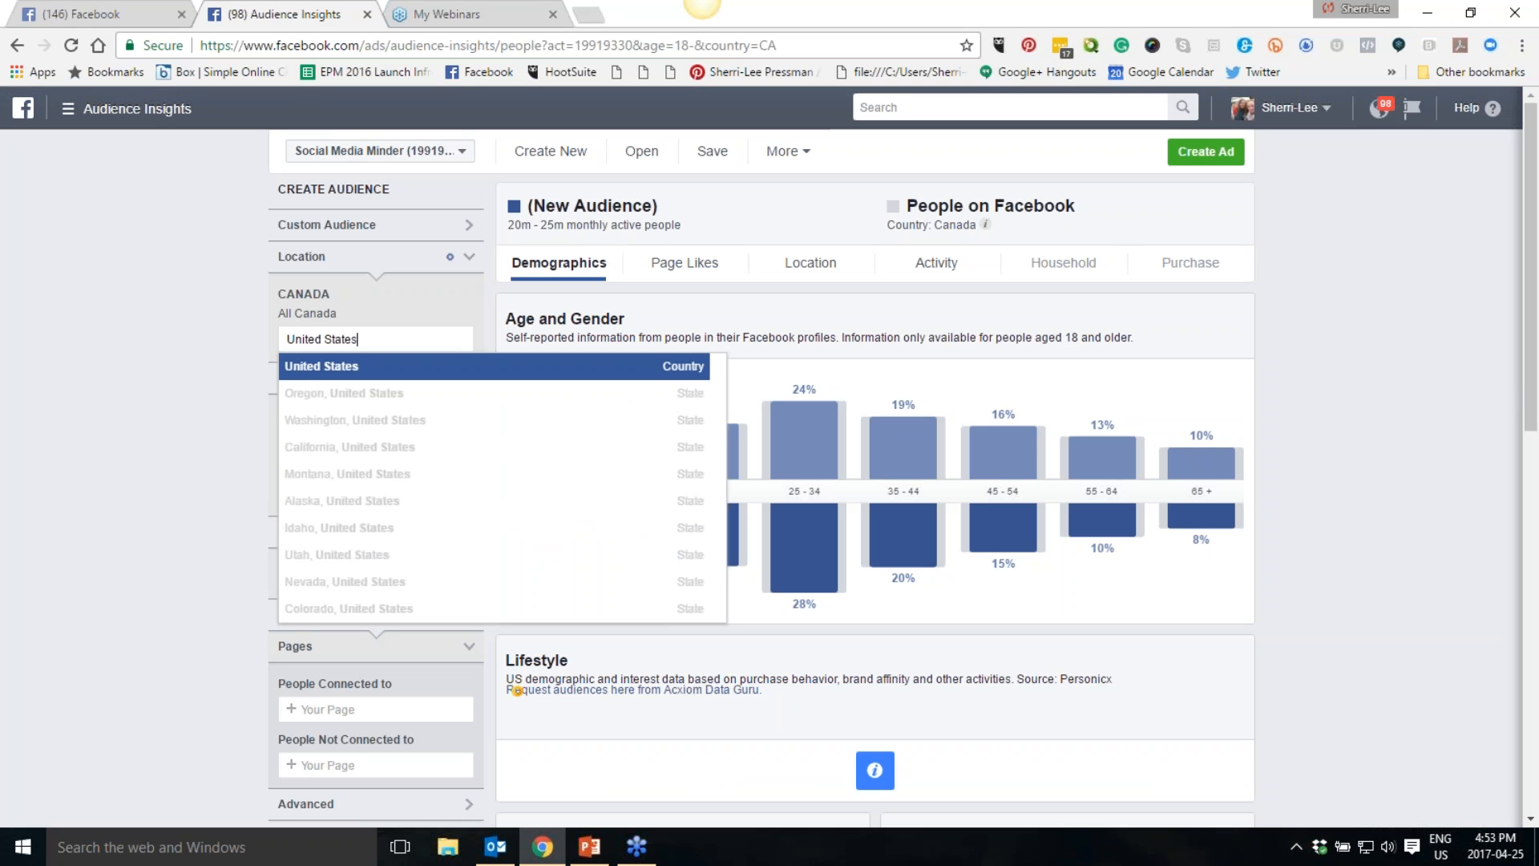
{"action": "key", "text": "Return"}
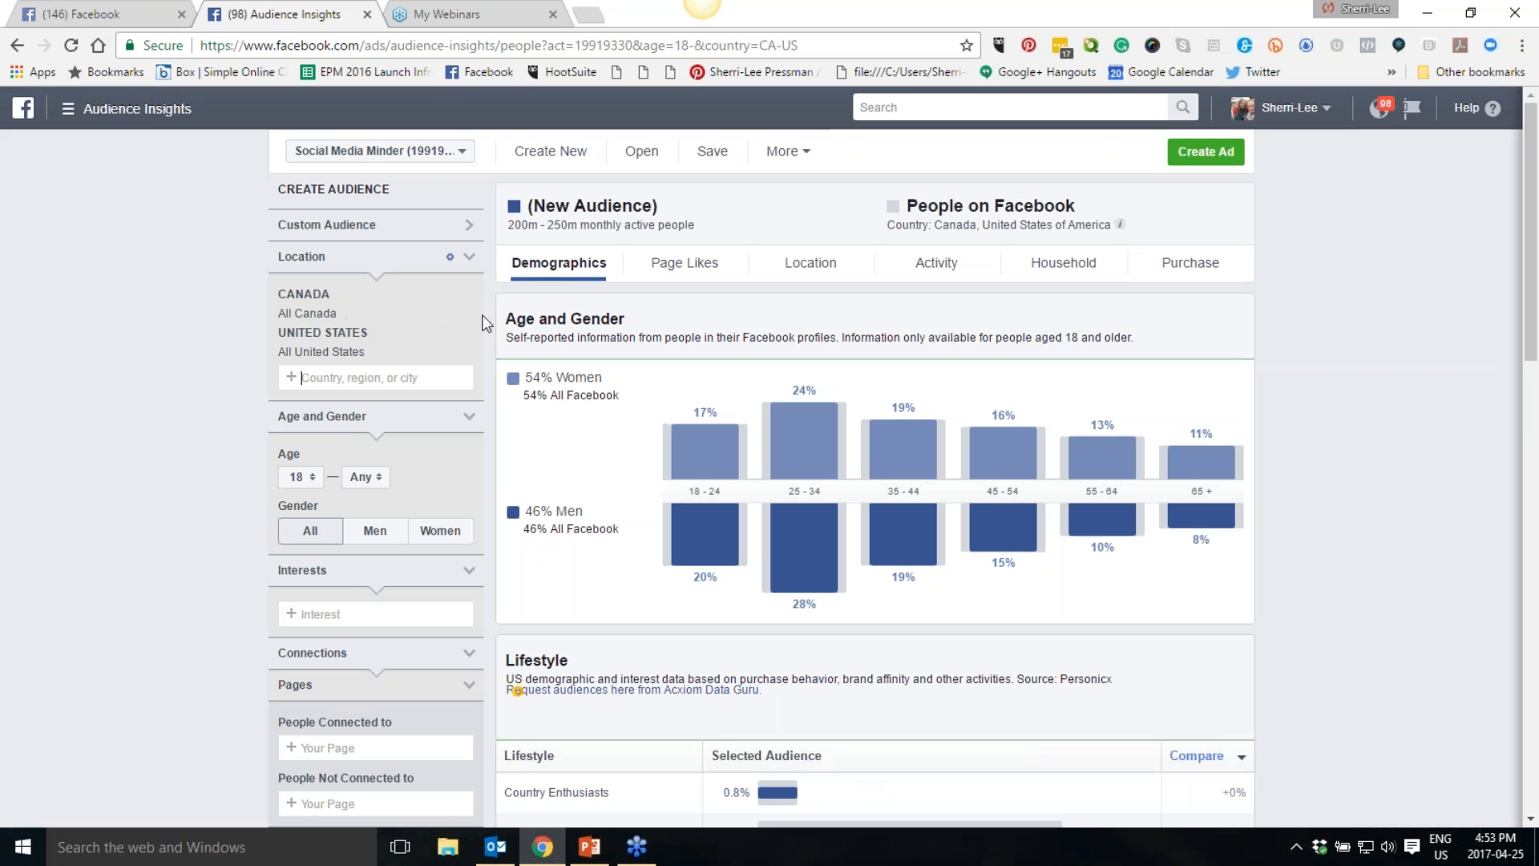
{"action": "left_click", "coordinate": [471, 313]}
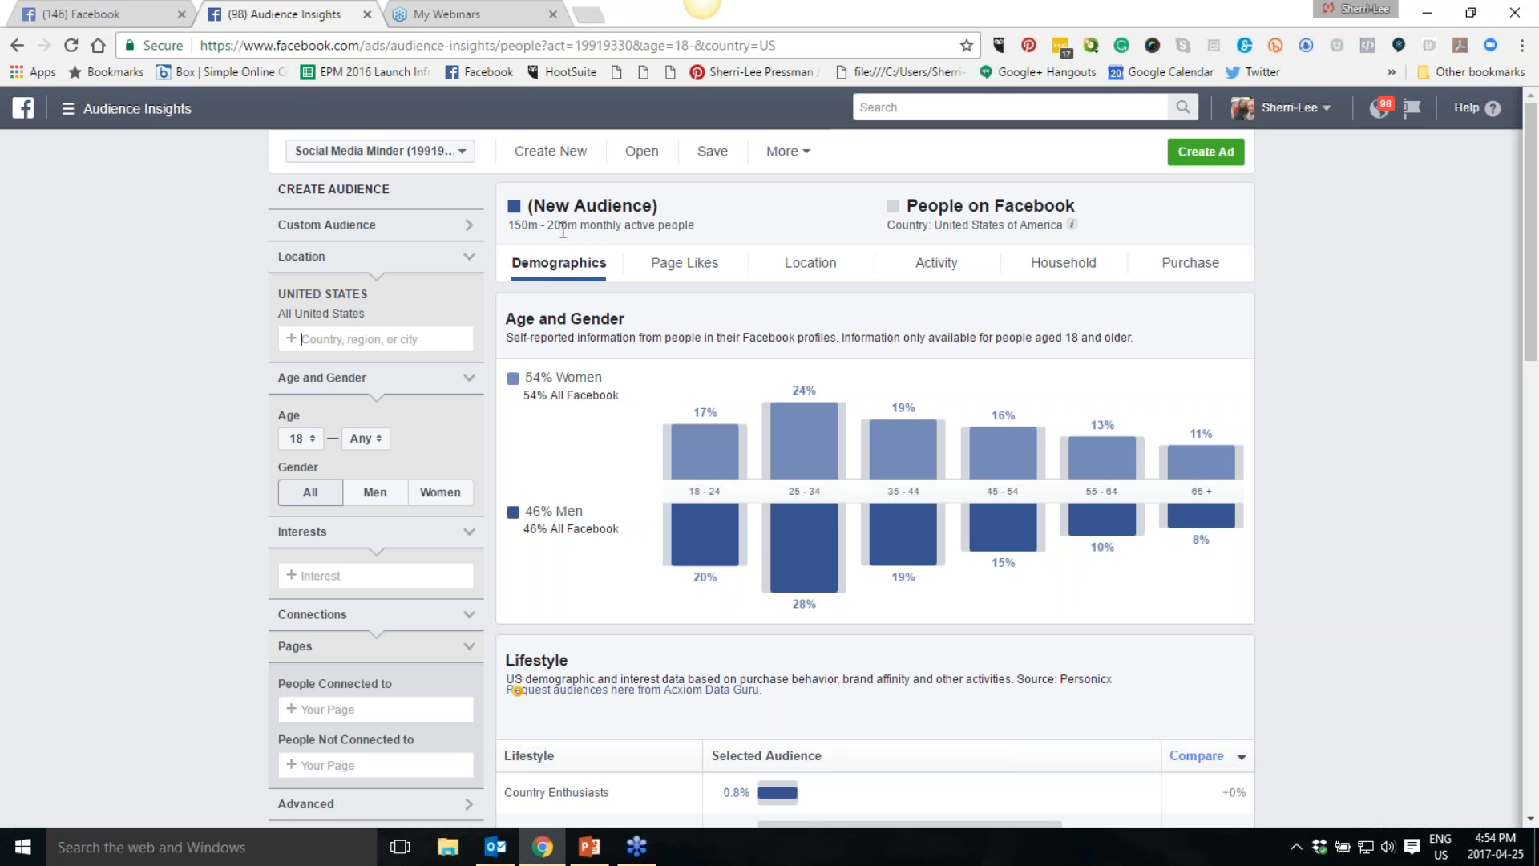
- Set the audience age range to 35–64 and the gender to Women
{"action": "left_click", "coordinate": [304, 440]}
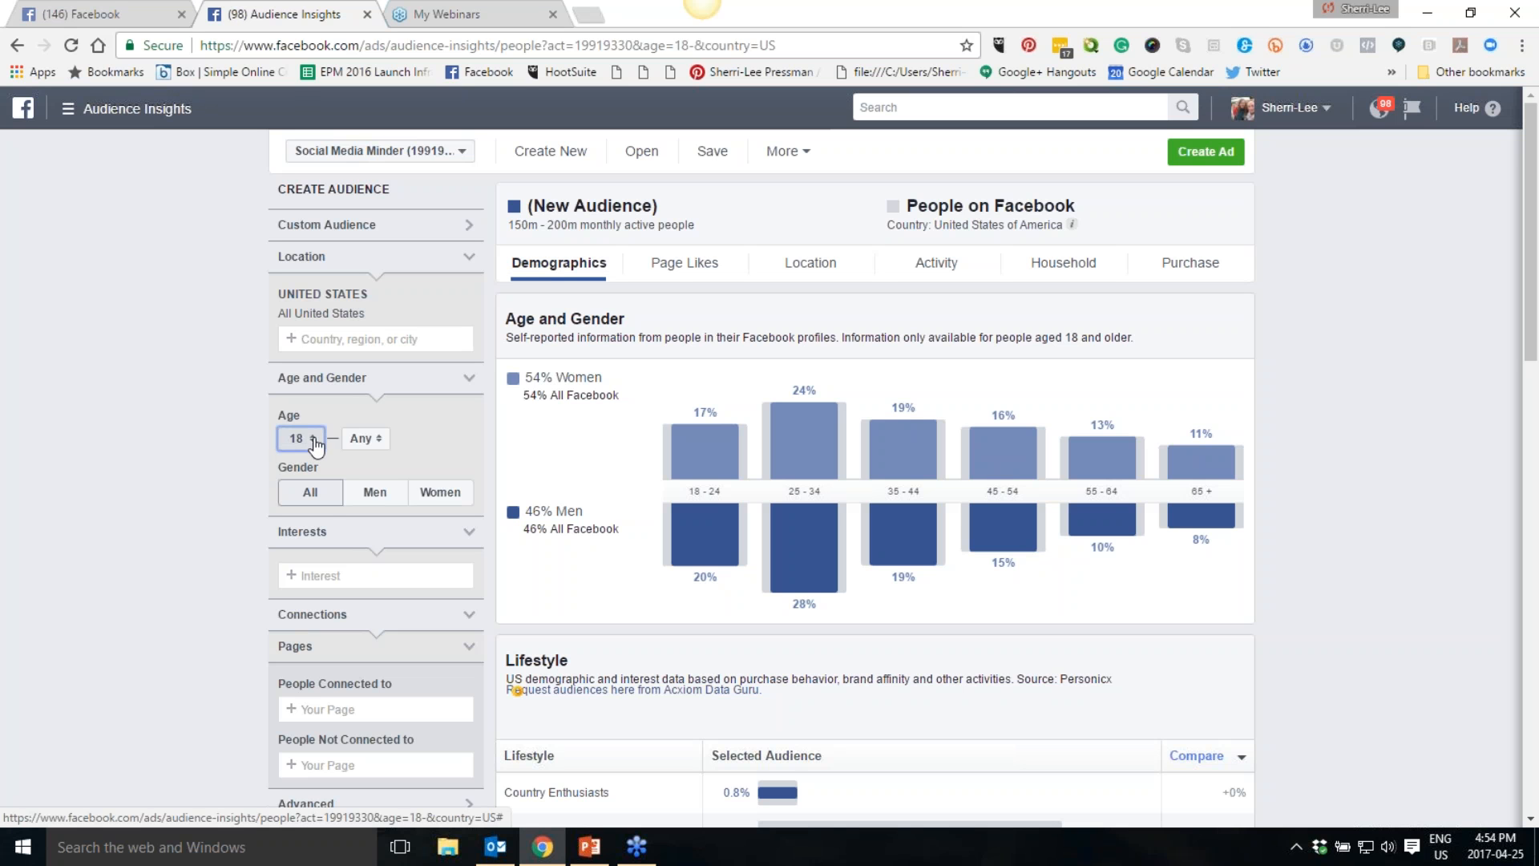
{"action": "scroll", "coordinate": [305, 507], "scroll_direction": "down", "scroll_amount": 4}
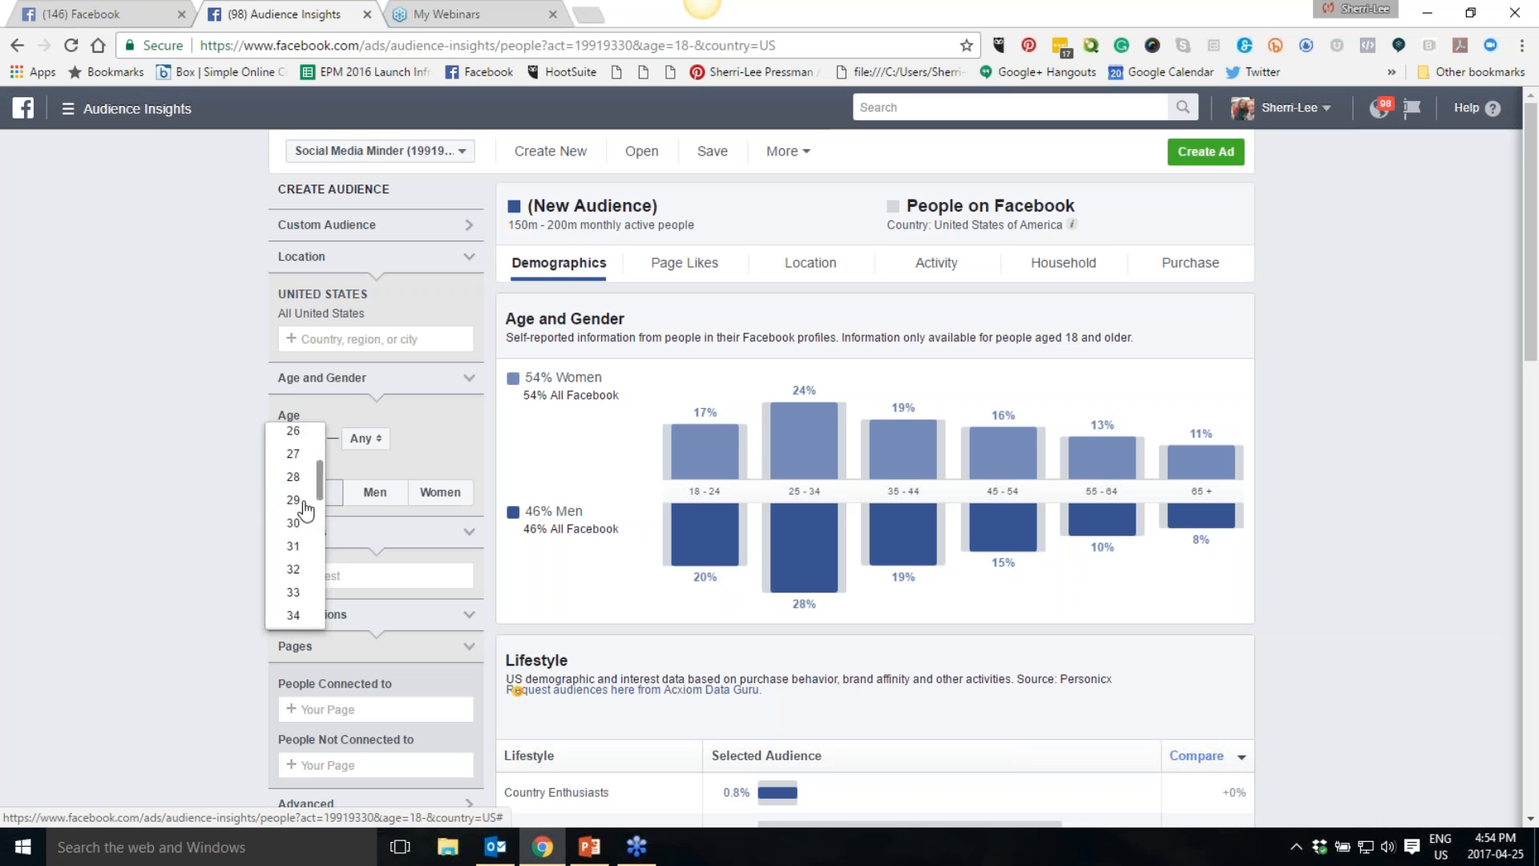
{"action": "left_click", "coordinate": [295, 542]}
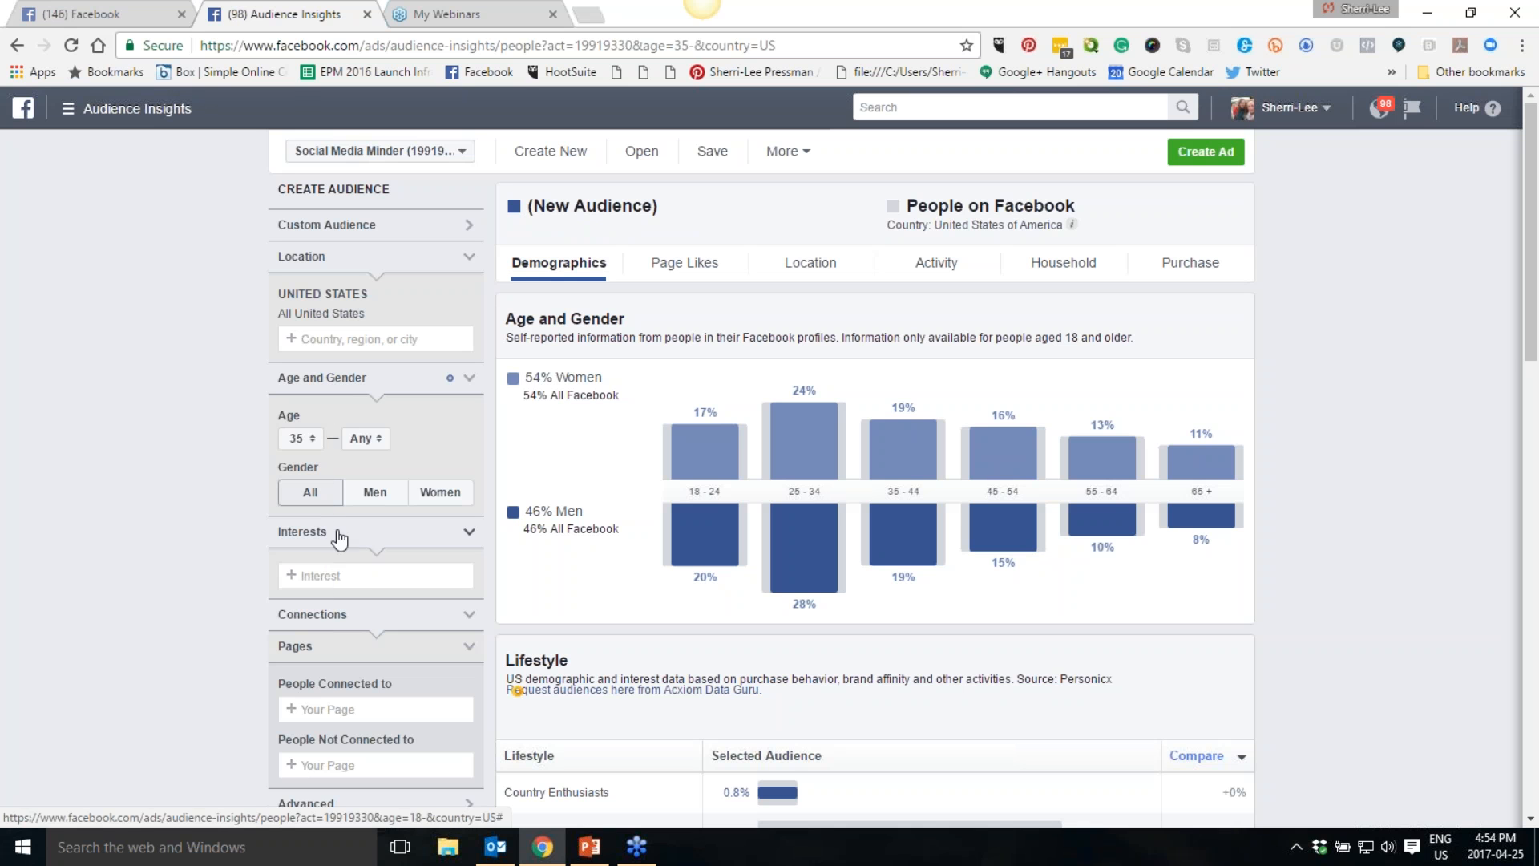
{"action": "left_click", "coordinate": [382, 441]}
{"action": "scroll", "coordinate": [361, 561], "scroll_direction": "down", "scroll_amount": 13}
{"action": "left_click", "coordinate": [358, 611]}
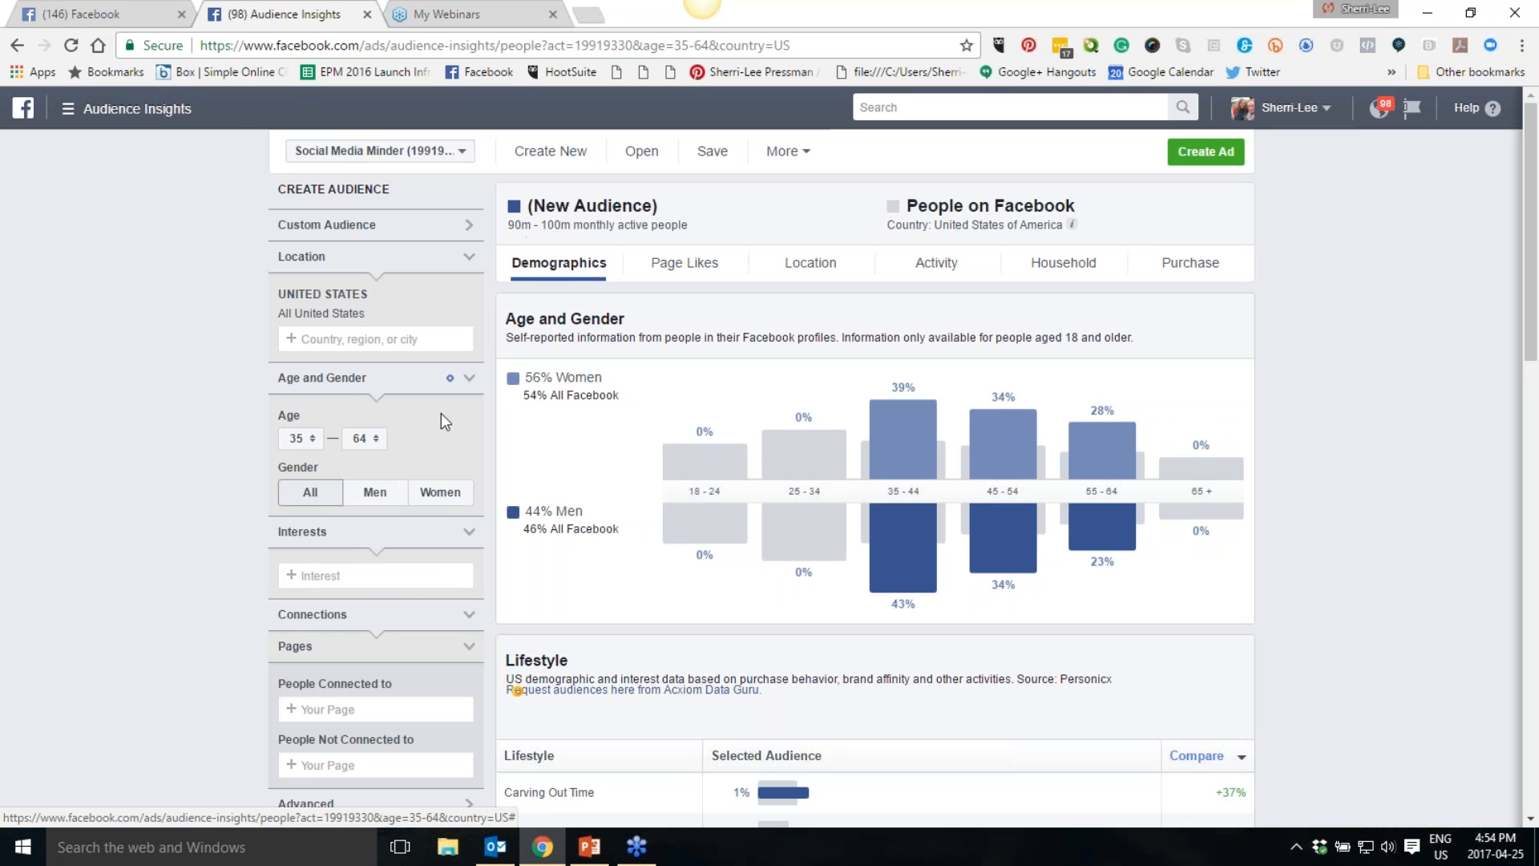
{"action": "left_click", "coordinate": [440, 495]}
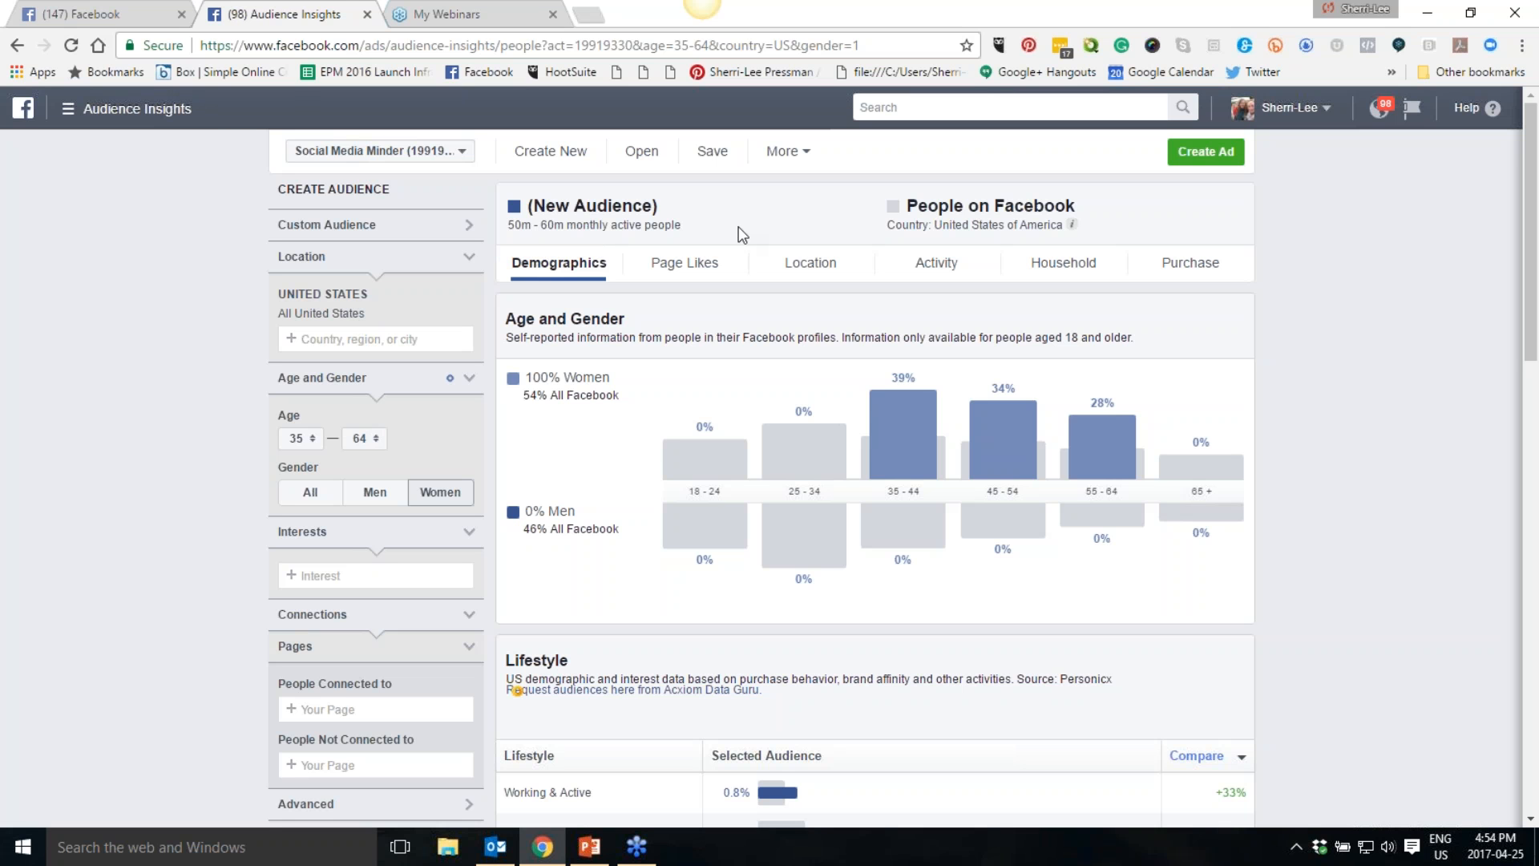
- Open Page Likes and review the top categories and relevant pages
{"action": "left_click", "coordinate": [674, 271]}
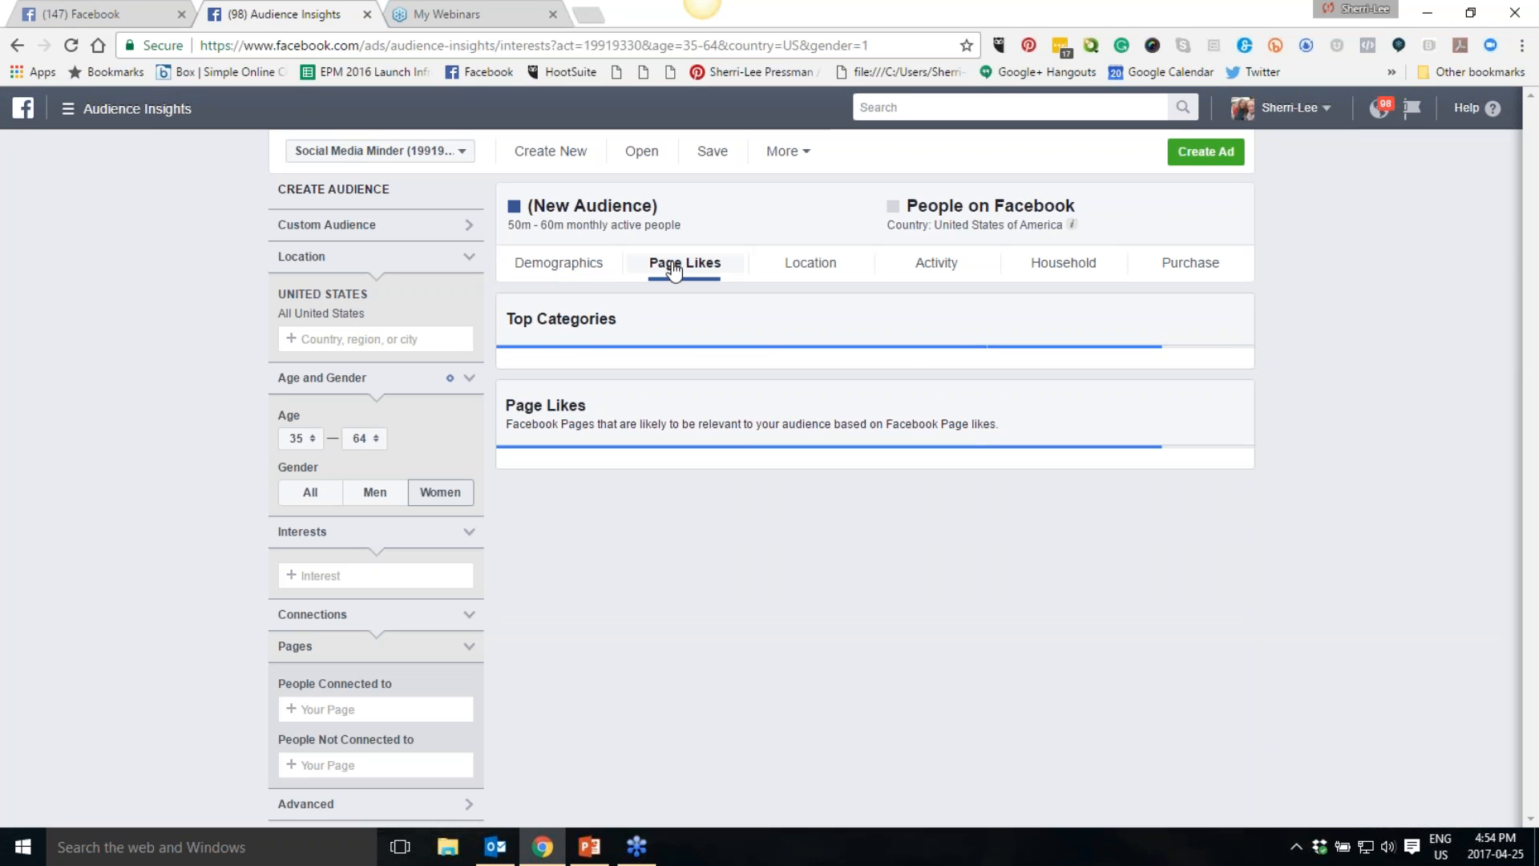
{"action": "scroll", "coordinate": [1230, 565], "scroll_direction": "down", "scroll_amount": 2}
{"action": "scroll", "coordinate": [1278, 580], "scroll_direction": "down", "scroll_amount": 4}
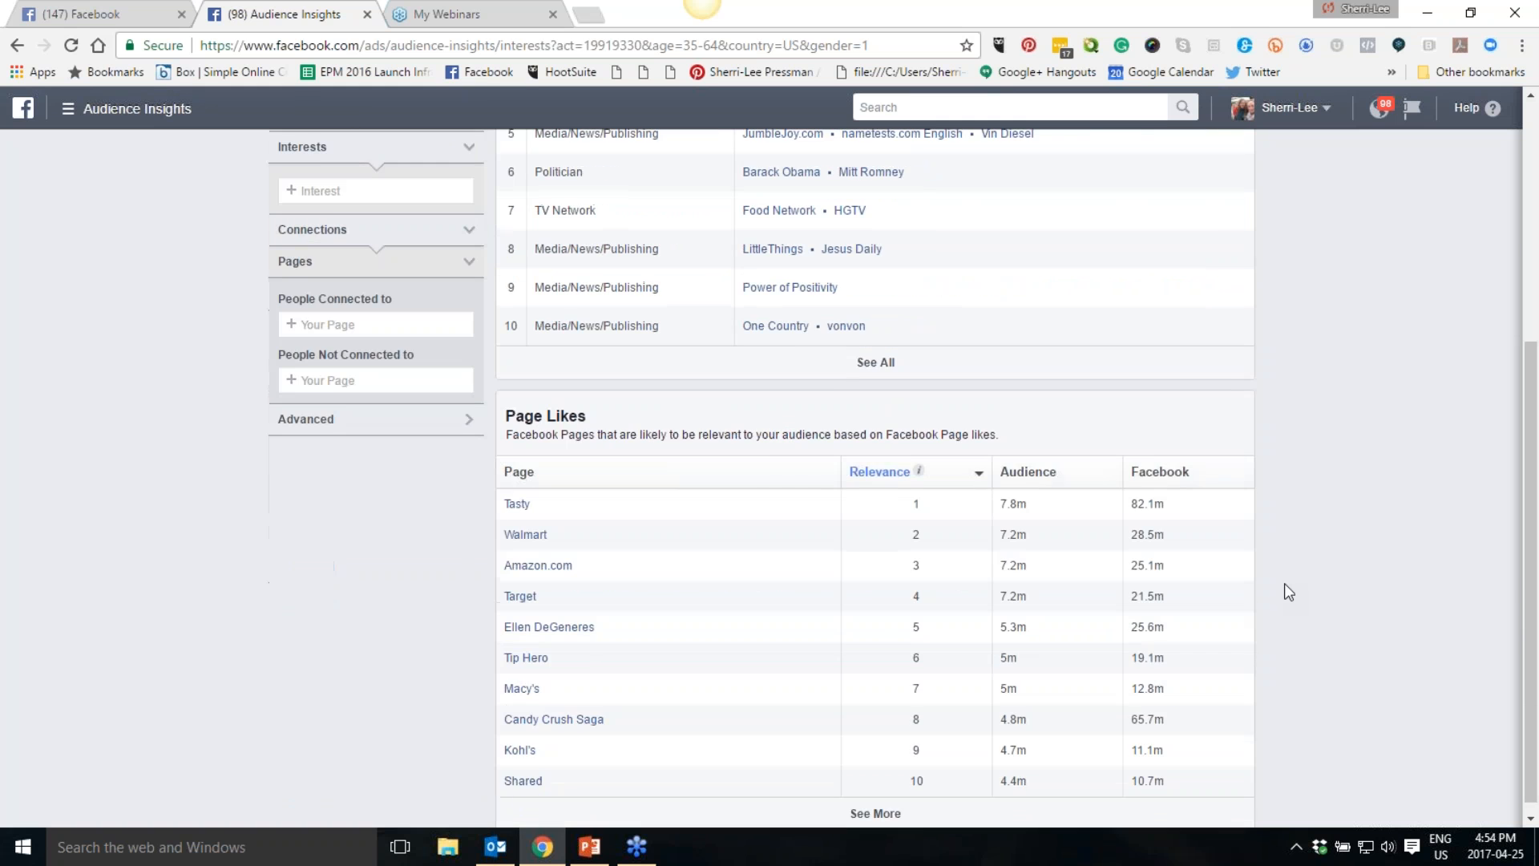
{"action": "scroll", "coordinate": [1284, 585], "scroll_direction": "up", "scroll_amount": 6}
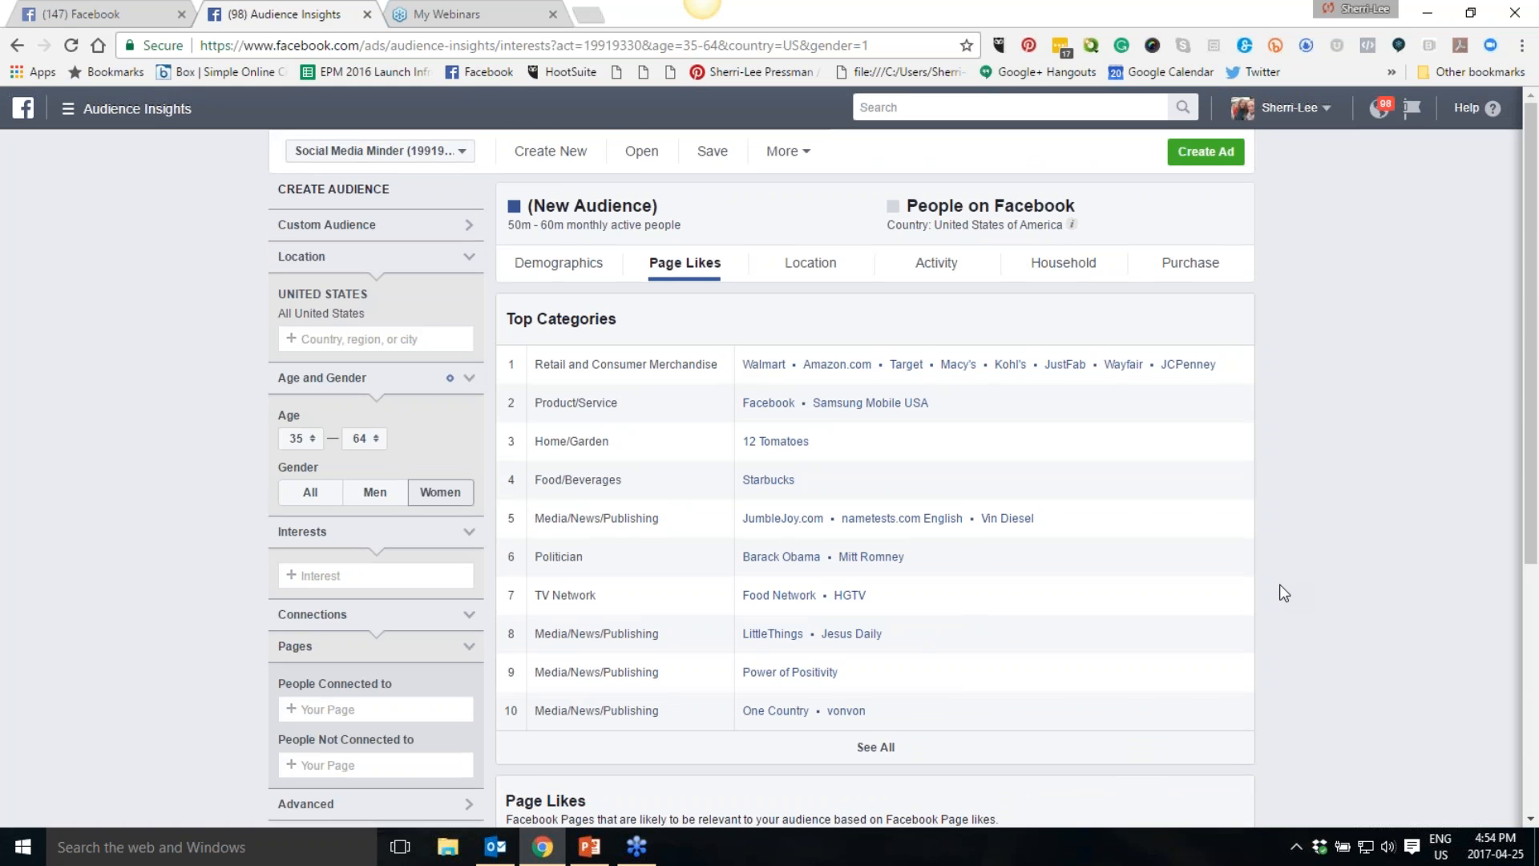
{"action": "scroll", "coordinate": [1283, 566], "scroll_direction": "down", "scroll_amount": 2}
{"action": "scroll", "coordinate": [1282, 566], "scroll_direction": "up", "scroll_amount": 2}
- Add Entrepreneurship from Business and industry as an interest
{"action": "left_click", "coordinate": [350, 578]}
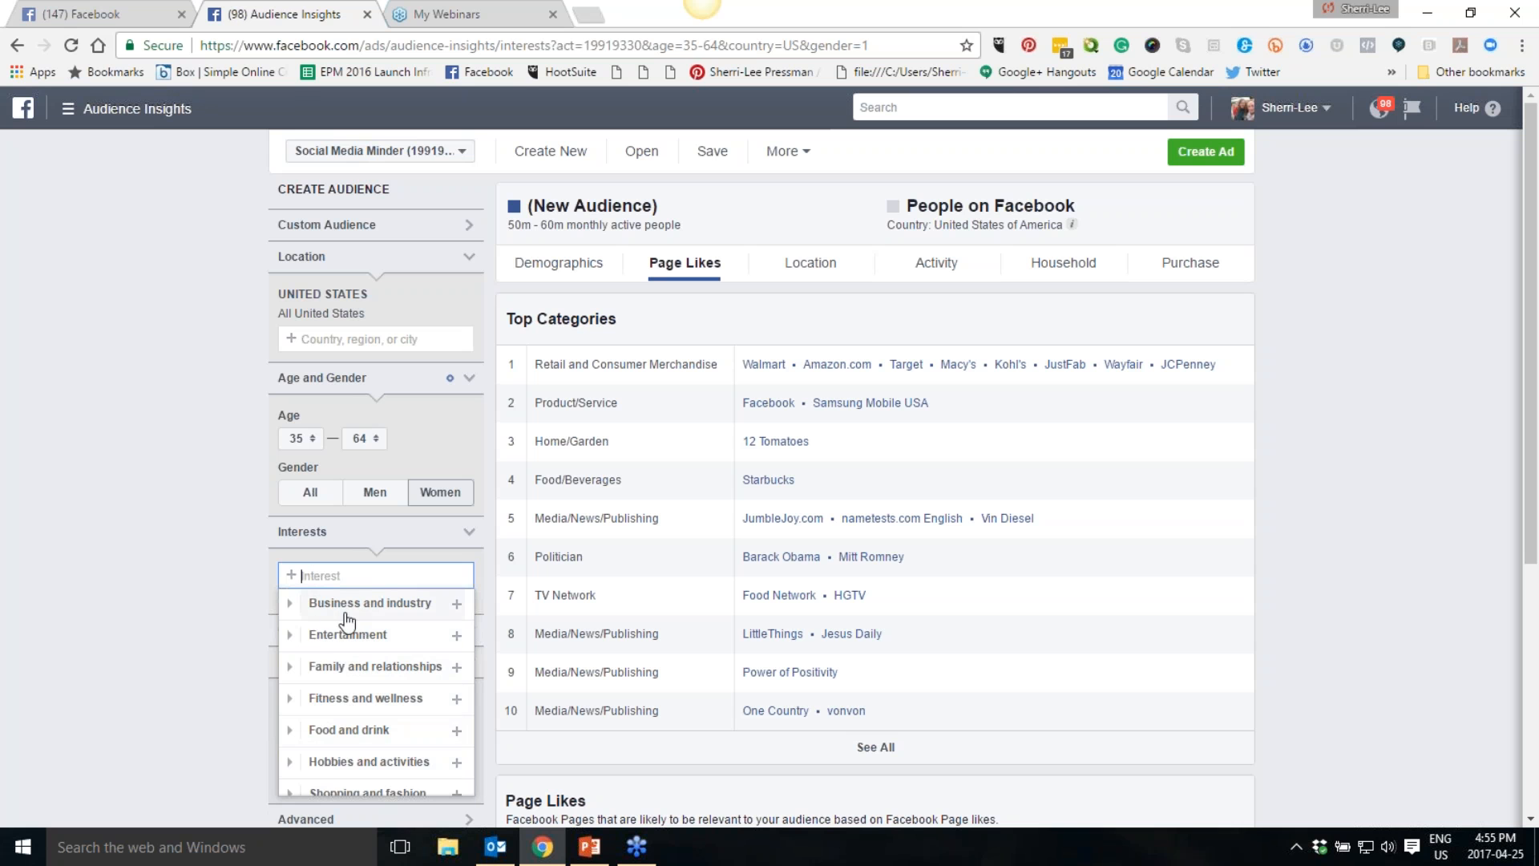
{"action": "left_click", "coordinate": [291, 605]}
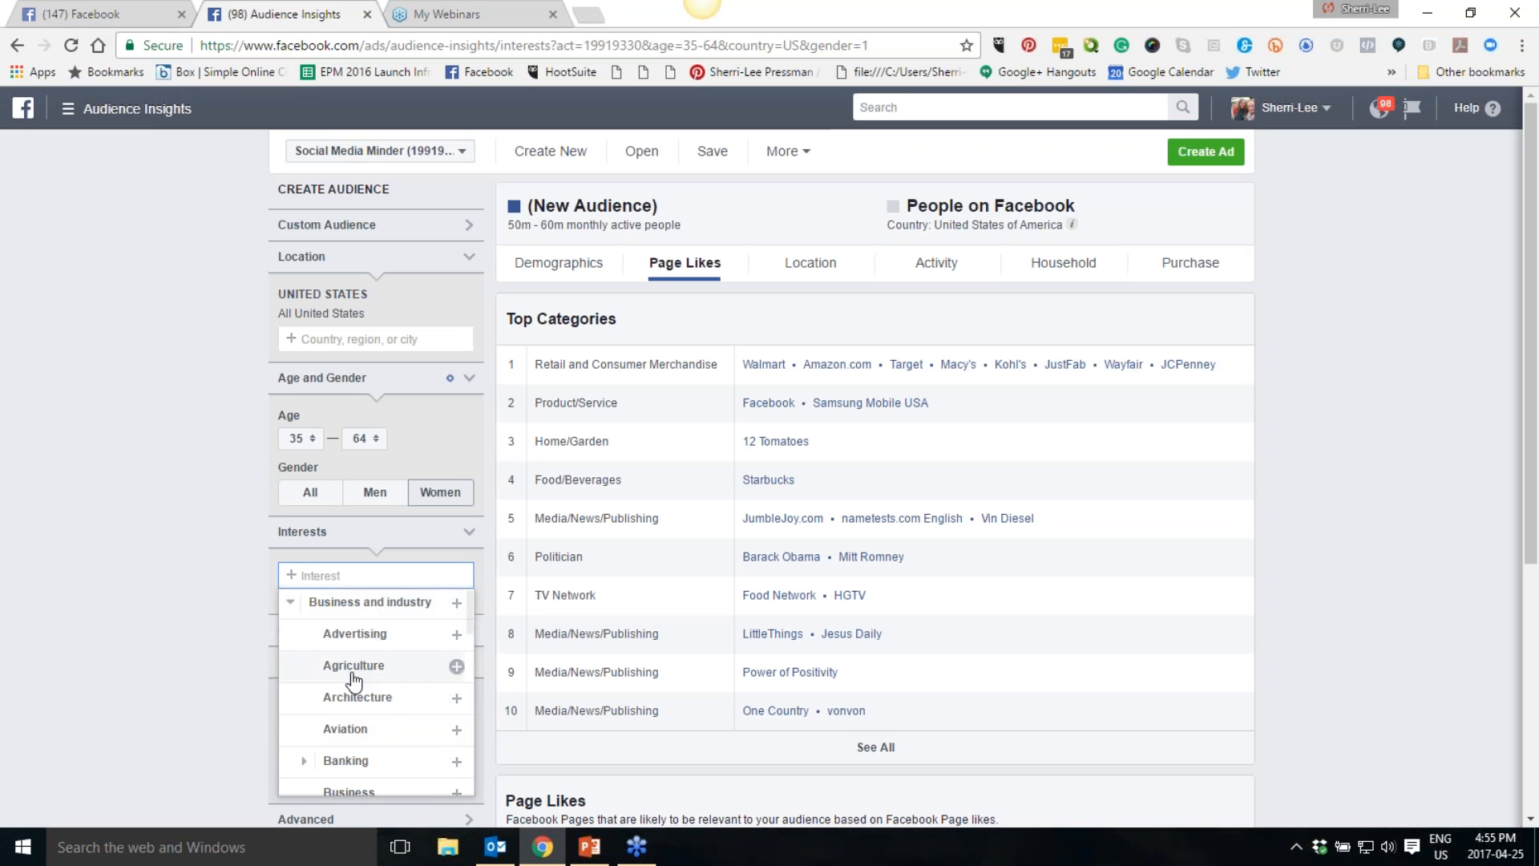
{"action": "scroll", "coordinate": [368, 750], "scroll_direction": "down", "scroll_amount": 1}
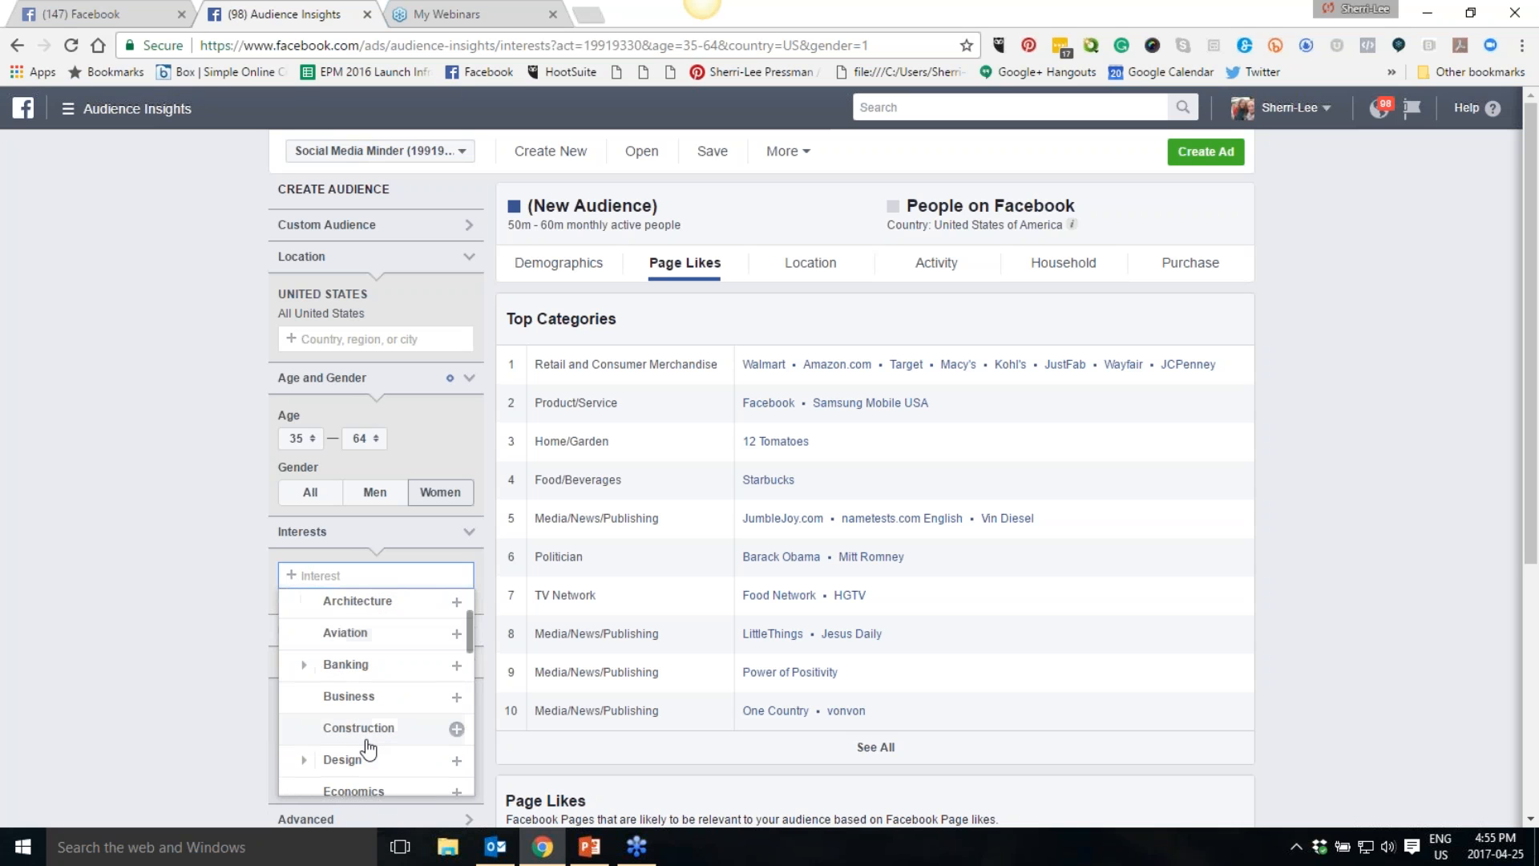
{"action": "scroll", "coordinate": [368, 750], "scroll_direction": "down", "scroll_amount": 2}
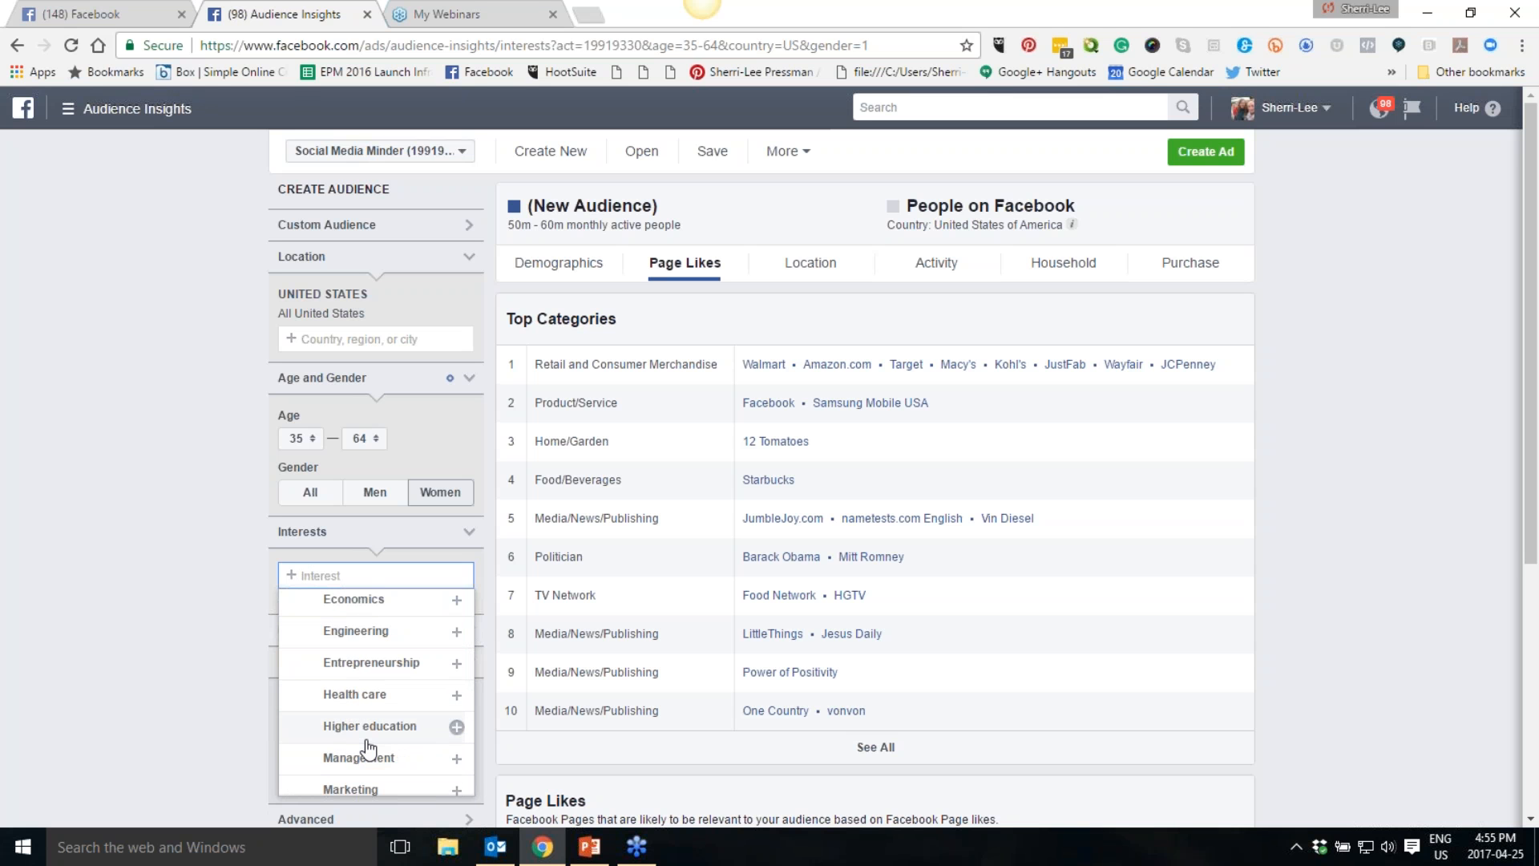
{"action": "left_click", "coordinate": [330, 669]}
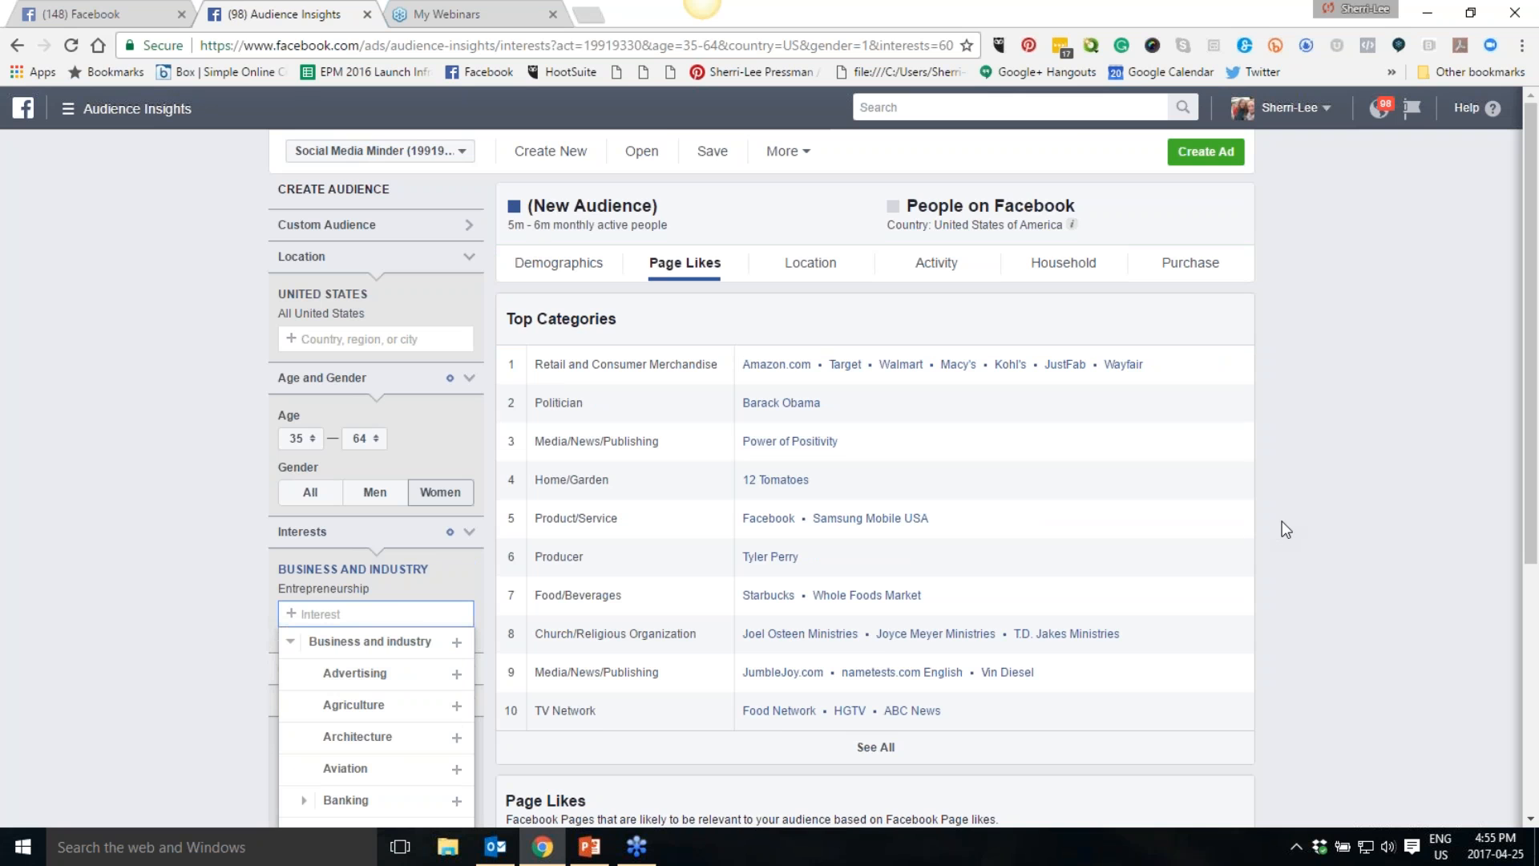
- Review the updated page likes and remove the Entrepreneurship interest
{"action": "scroll", "coordinate": [1285, 529], "scroll_direction": "down", "scroll_amount": 3}
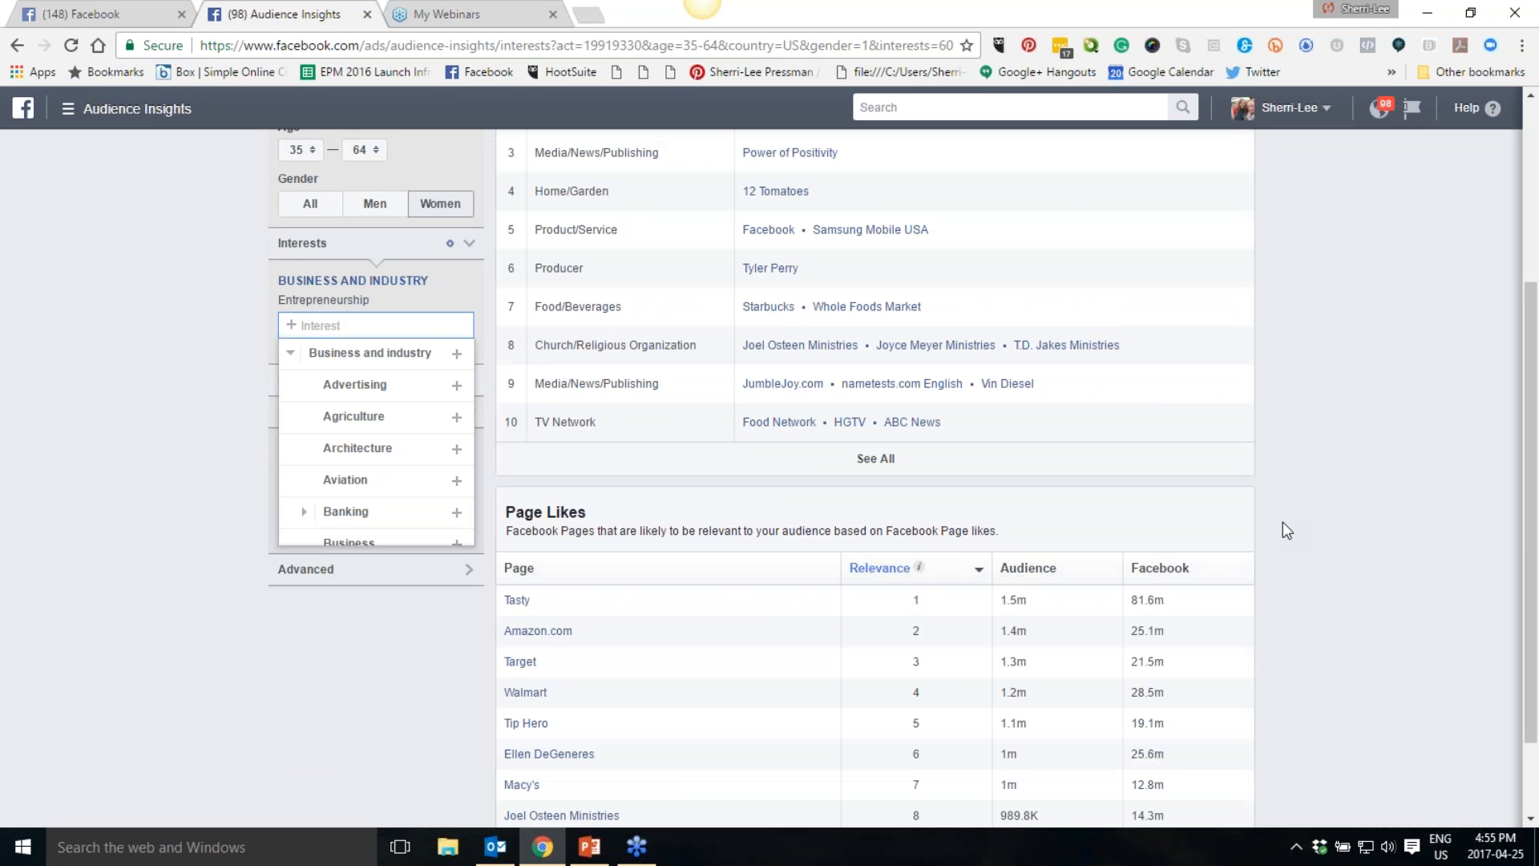
{"action": "scroll", "coordinate": [1283, 521], "scroll_direction": "up", "scroll_amount": 3}
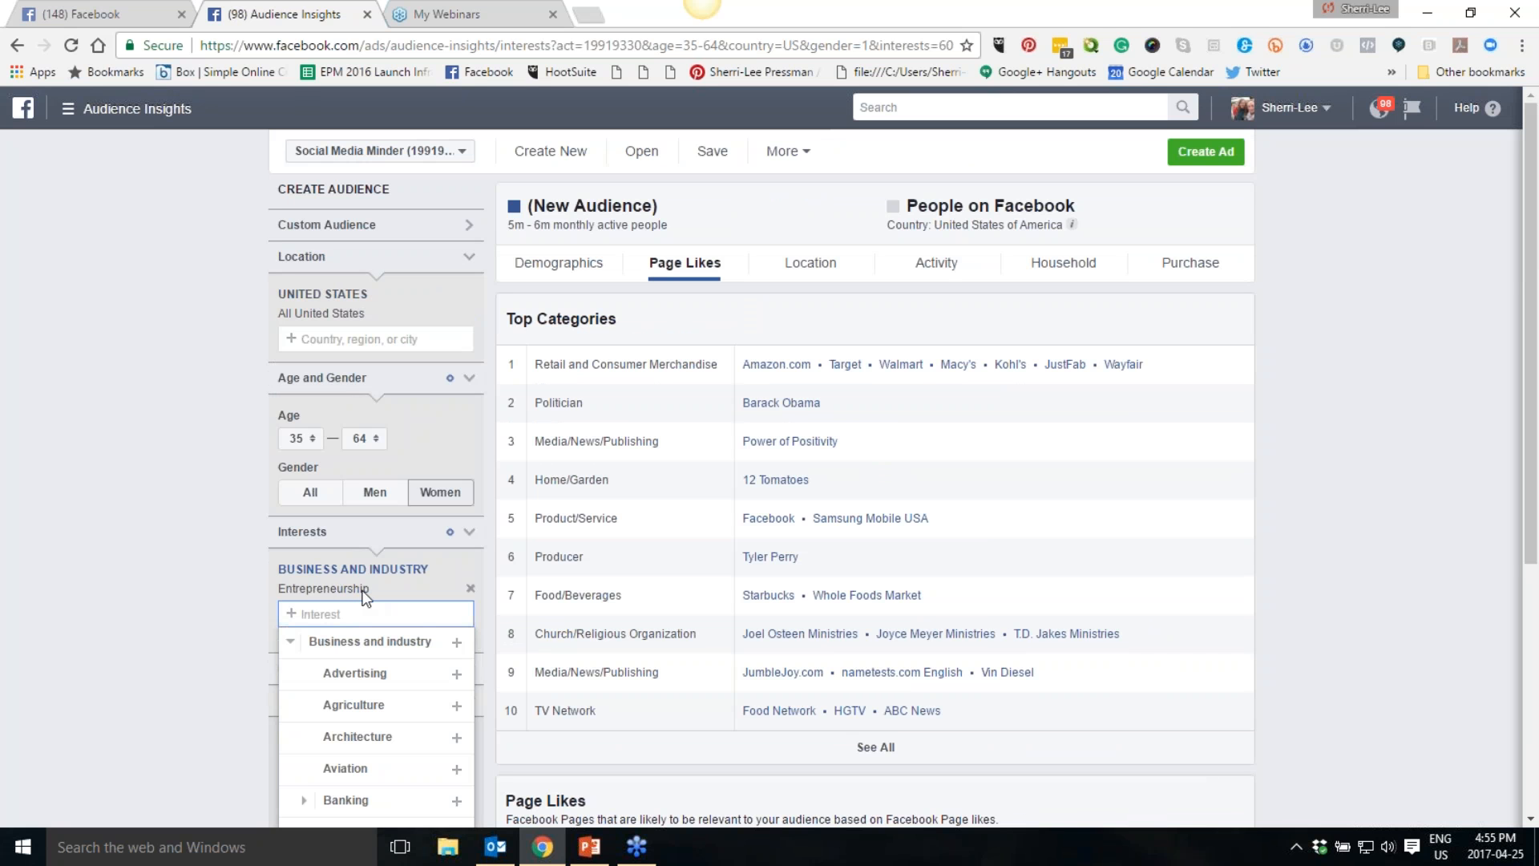
{"action": "left_click", "coordinate": [472, 590]}
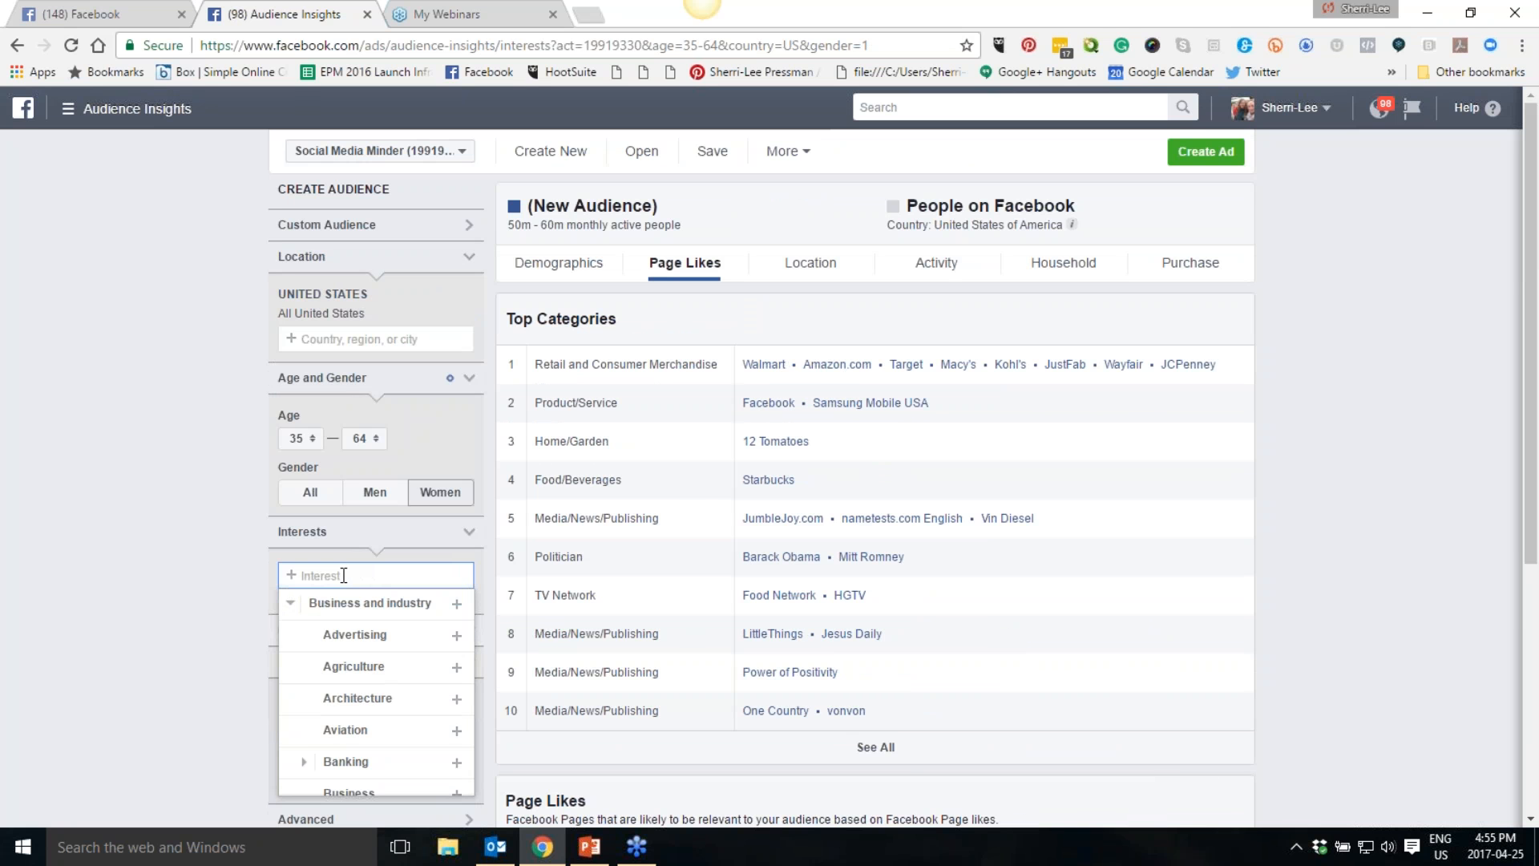
- Add Mari Smith as an interest for the audience
{"action": "left_click", "coordinate": [290, 603]}
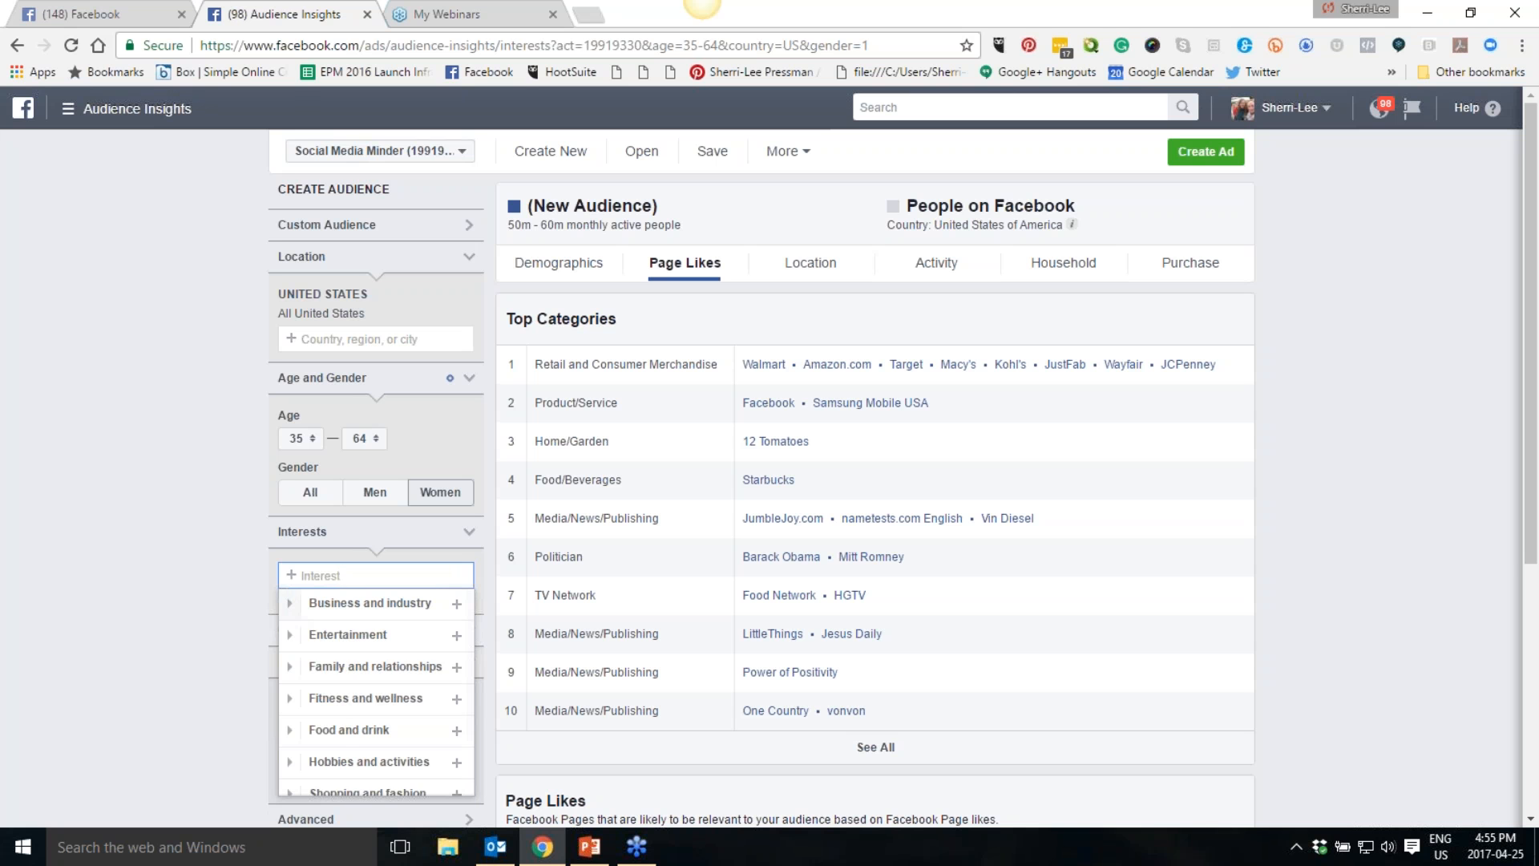
{"action": "scroll", "coordinate": [333, 739], "scroll_direction": "down", "scroll_amount": 2}
{"action": "scroll", "coordinate": [355, 689], "scroll_direction": "up", "scroll_amount": 2}
{"action": "type", "text": "Mari Smith"}
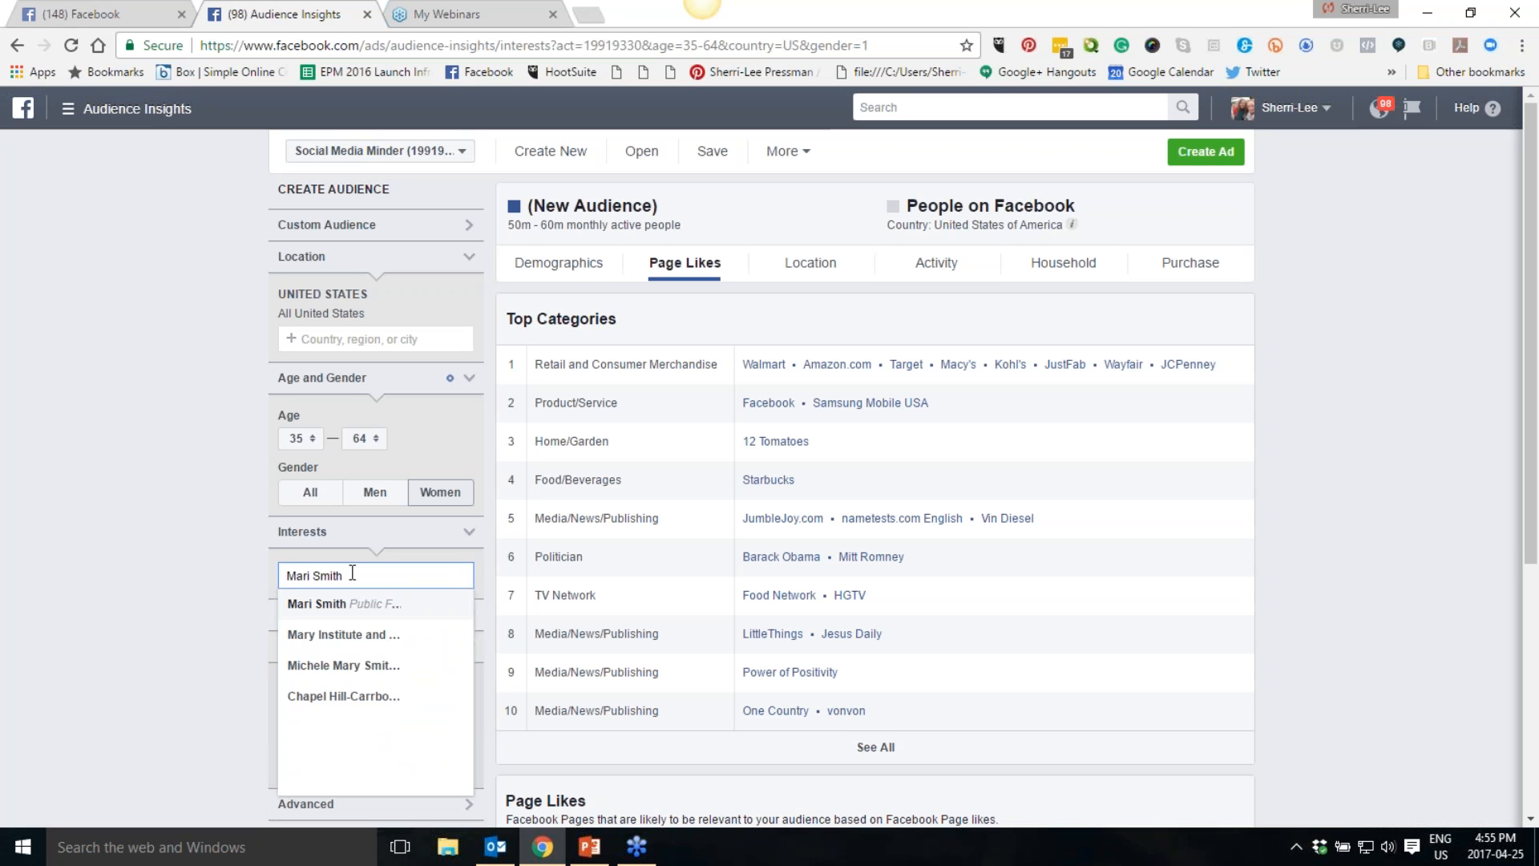
{"action": "left_click", "coordinate": [336, 612]}
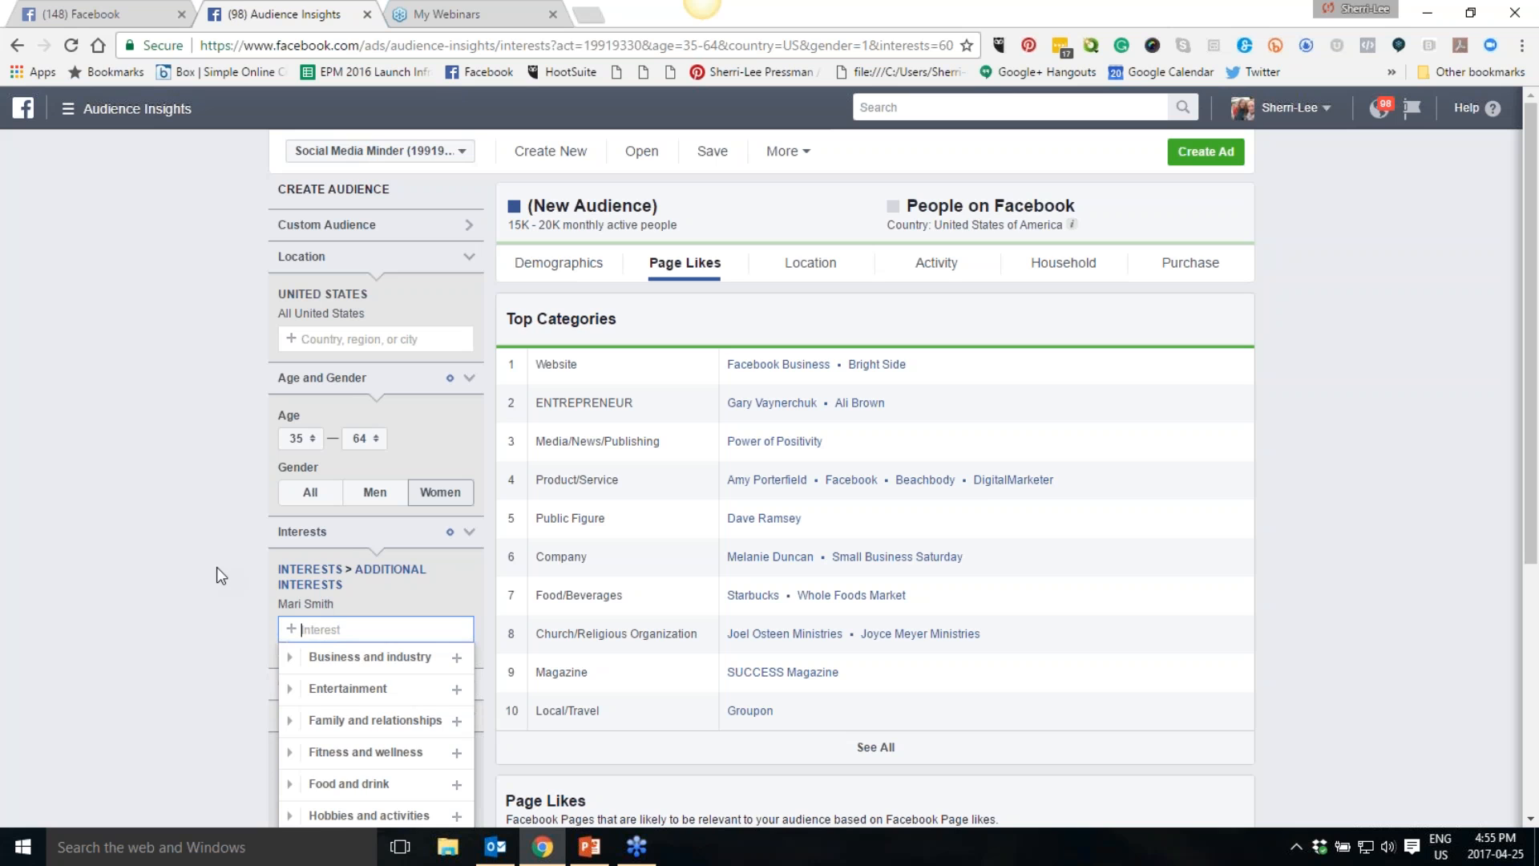
- Review the top categories and page likes for the audience with the Mari Smith interest
{"action": "left_click", "coordinate": [158, 542]}
{"action": "scroll", "coordinate": [997, 451], "scroll_direction": "down", "scroll_amount": 5}
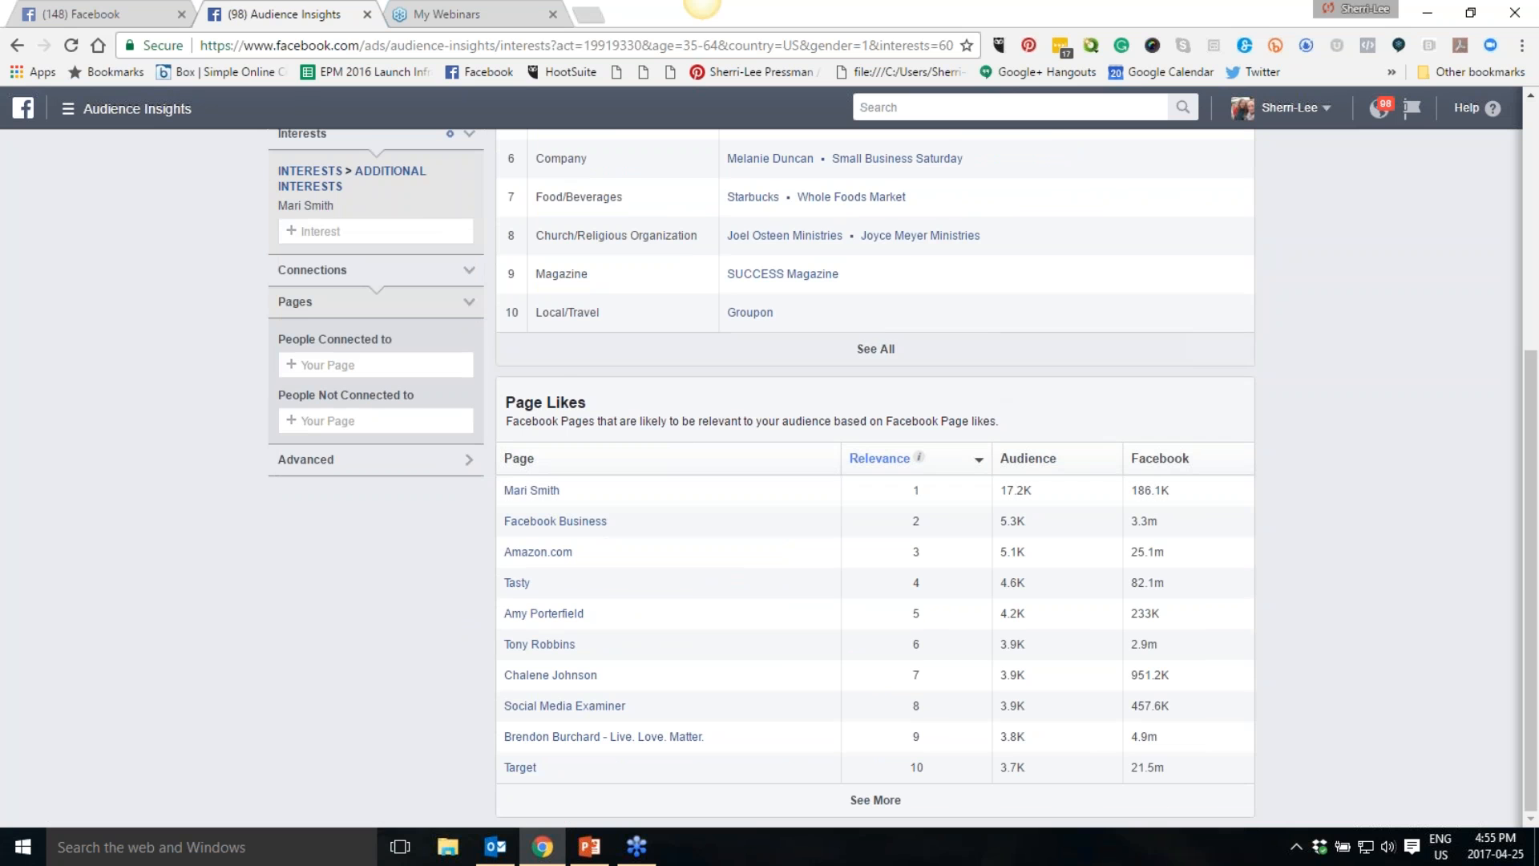
{"action": "scroll", "coordinate": [1303, 466], "scroll_direction": "up", "scroll_amount": 5}
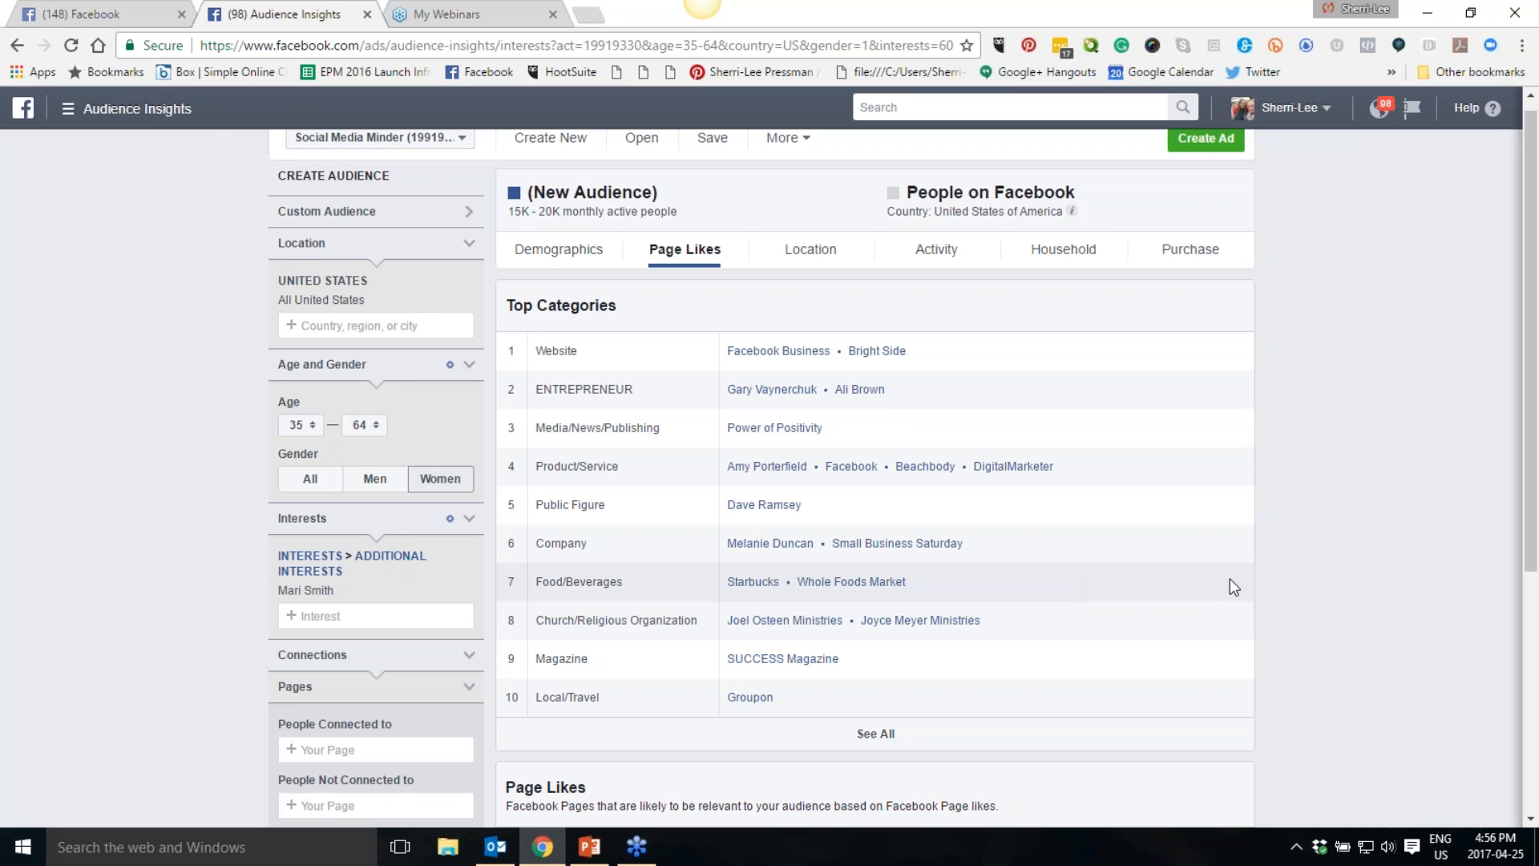
{"action": "scroll", "coordinate": [1322, 550], "scroll_direction": "down", "scroll_amount": 1}
{"action": "scroll", "coordinate": [1322, 550], "scroll_direction": "down", "scroll_amount": 3}
{"action": "scroll", "coordinate": [1322, 550], "scroll_direction": "down", "scroll_amount": 1}
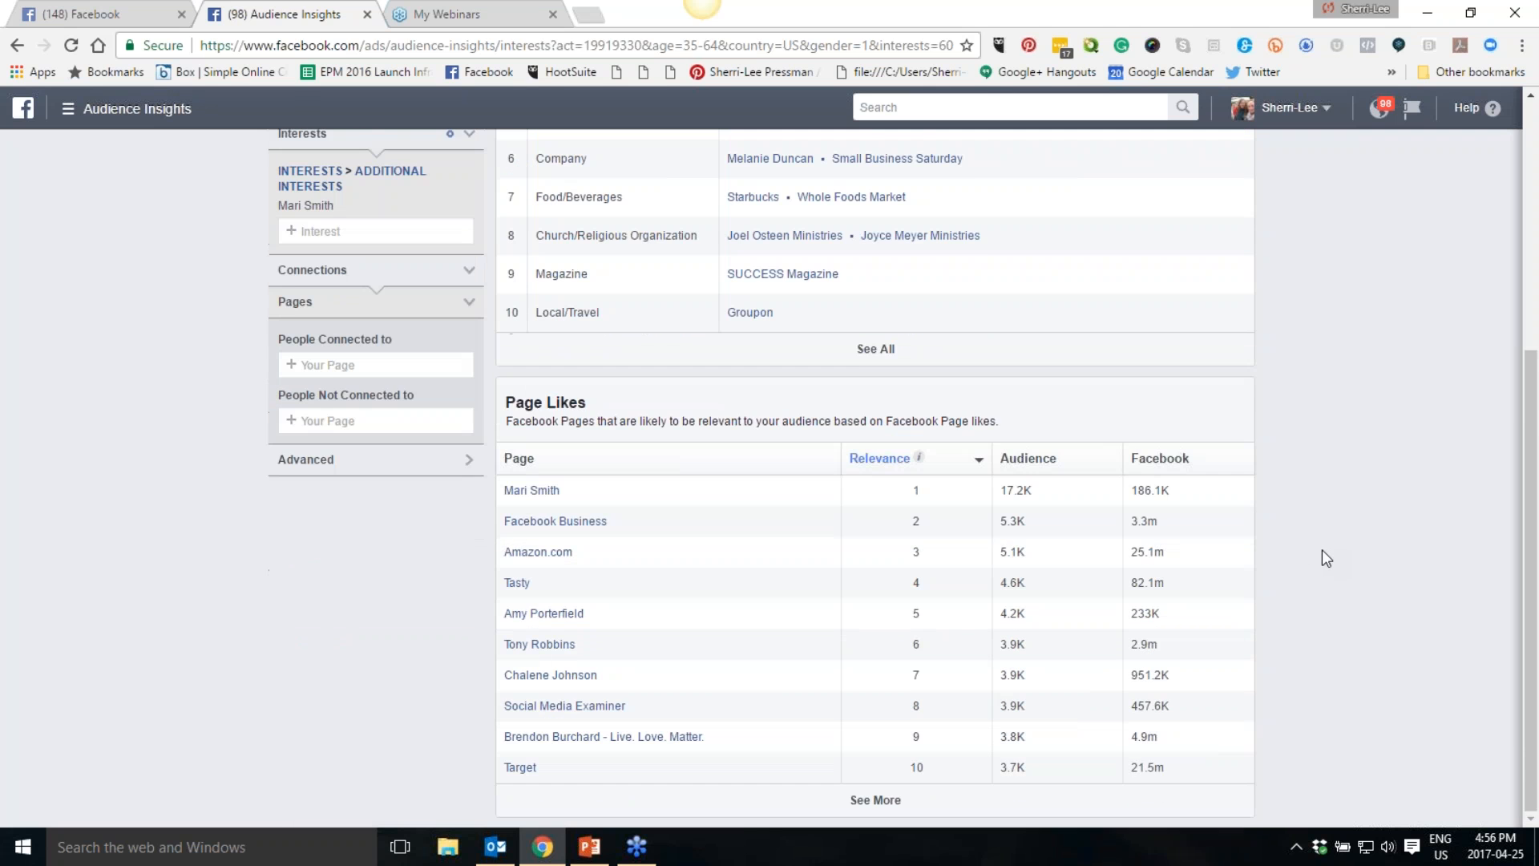
{"action": "scroll", "coordinate": [1321, 550], "scroll_direction": "up", "scroll_amount": 5}
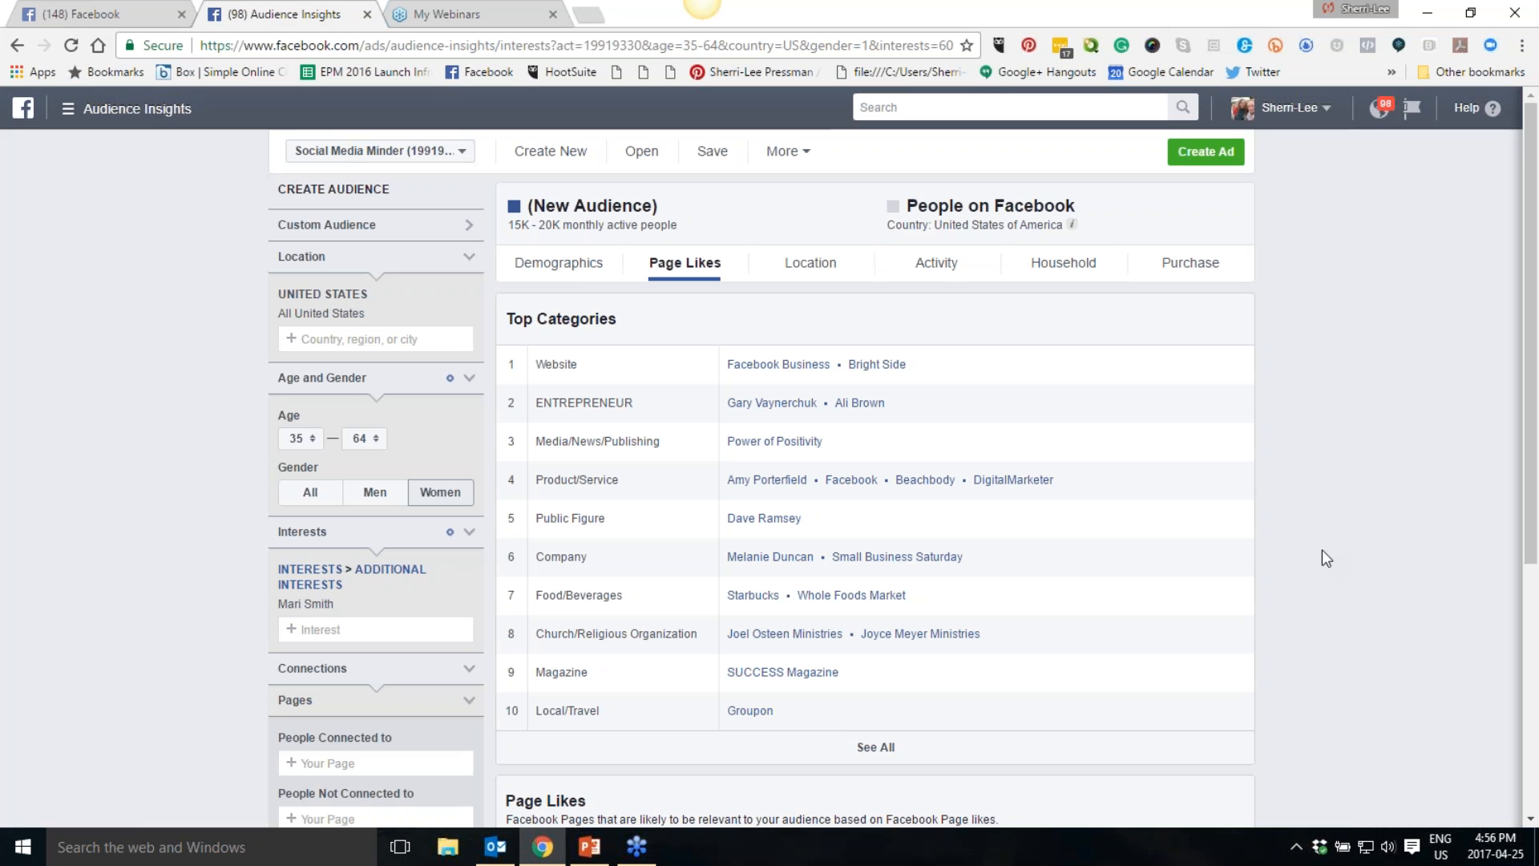
- Save the audience under the name "Mari Smith US Women 35-64 15K"
{"action": "left_click", "coordinate": [711, 151]}
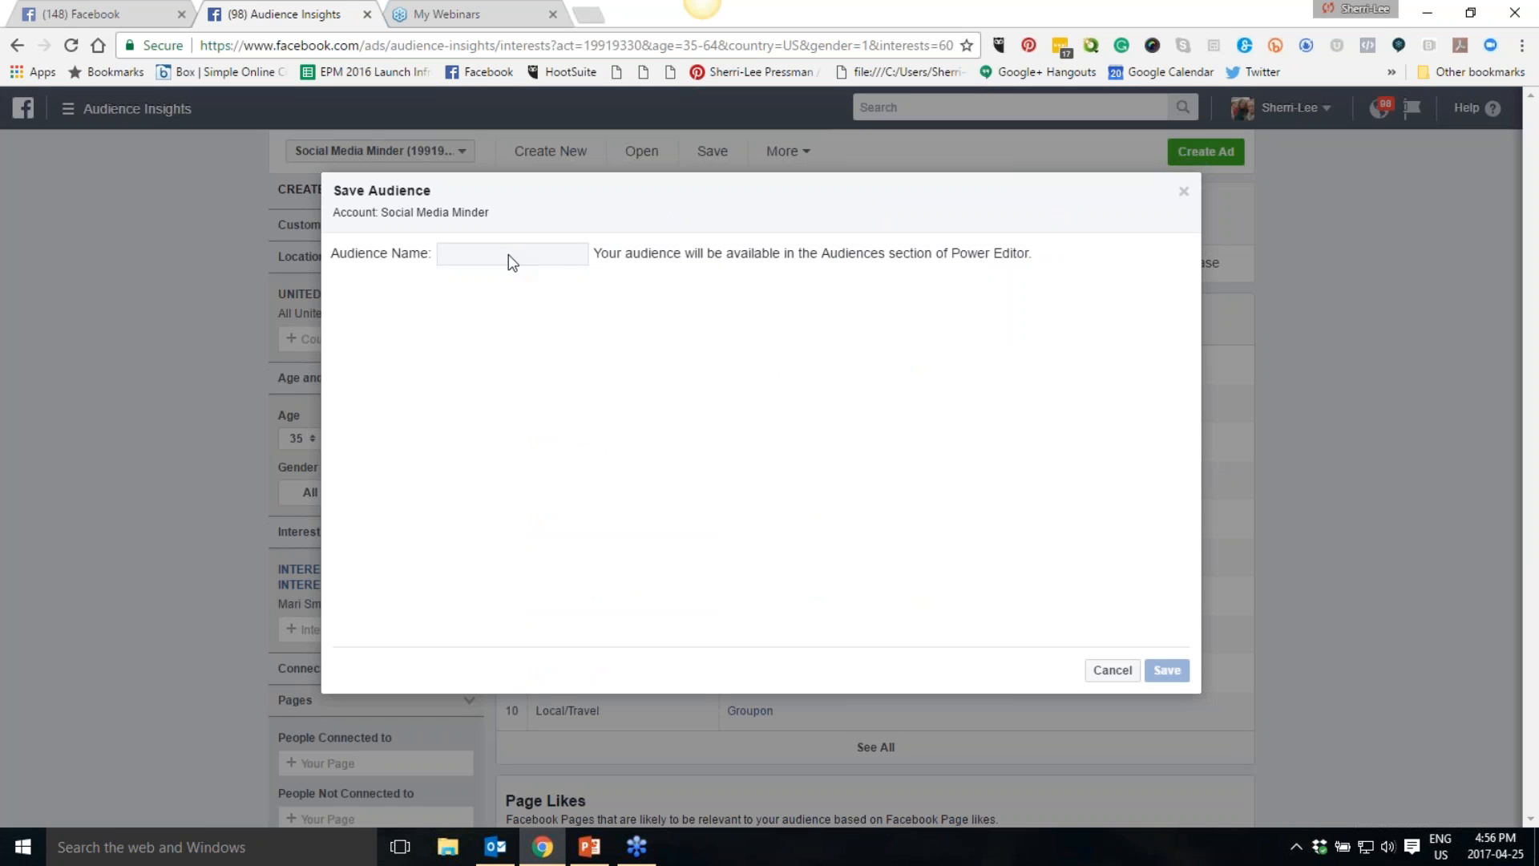
{"action": "left_click", "coordinate": [1108, 667]}
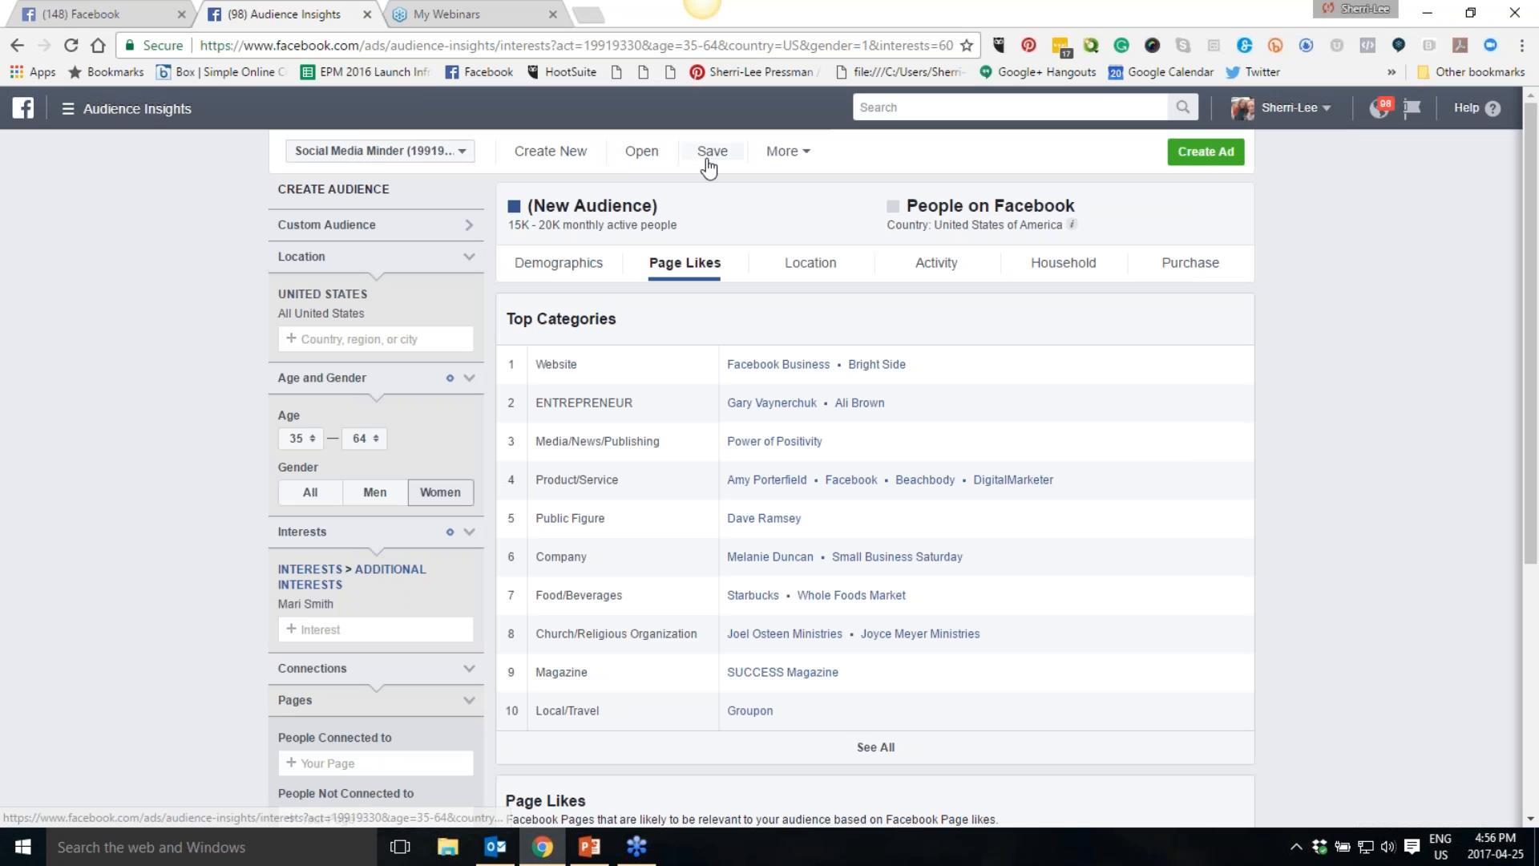
{"action": "left_click", "coordinate": [710, 154]}
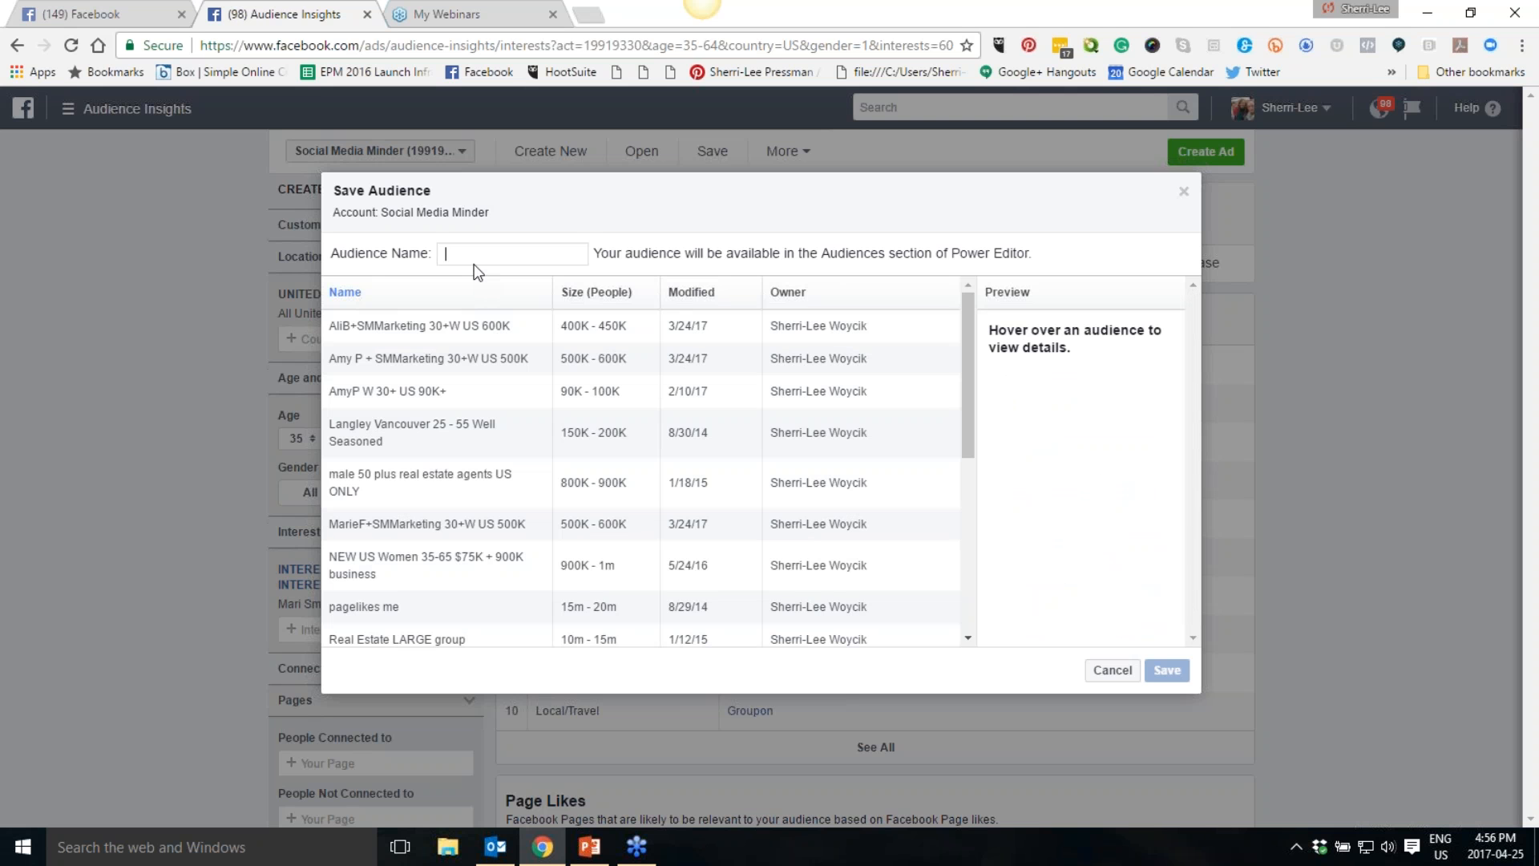
{"action": "type", "text": "Mari Smith US "}
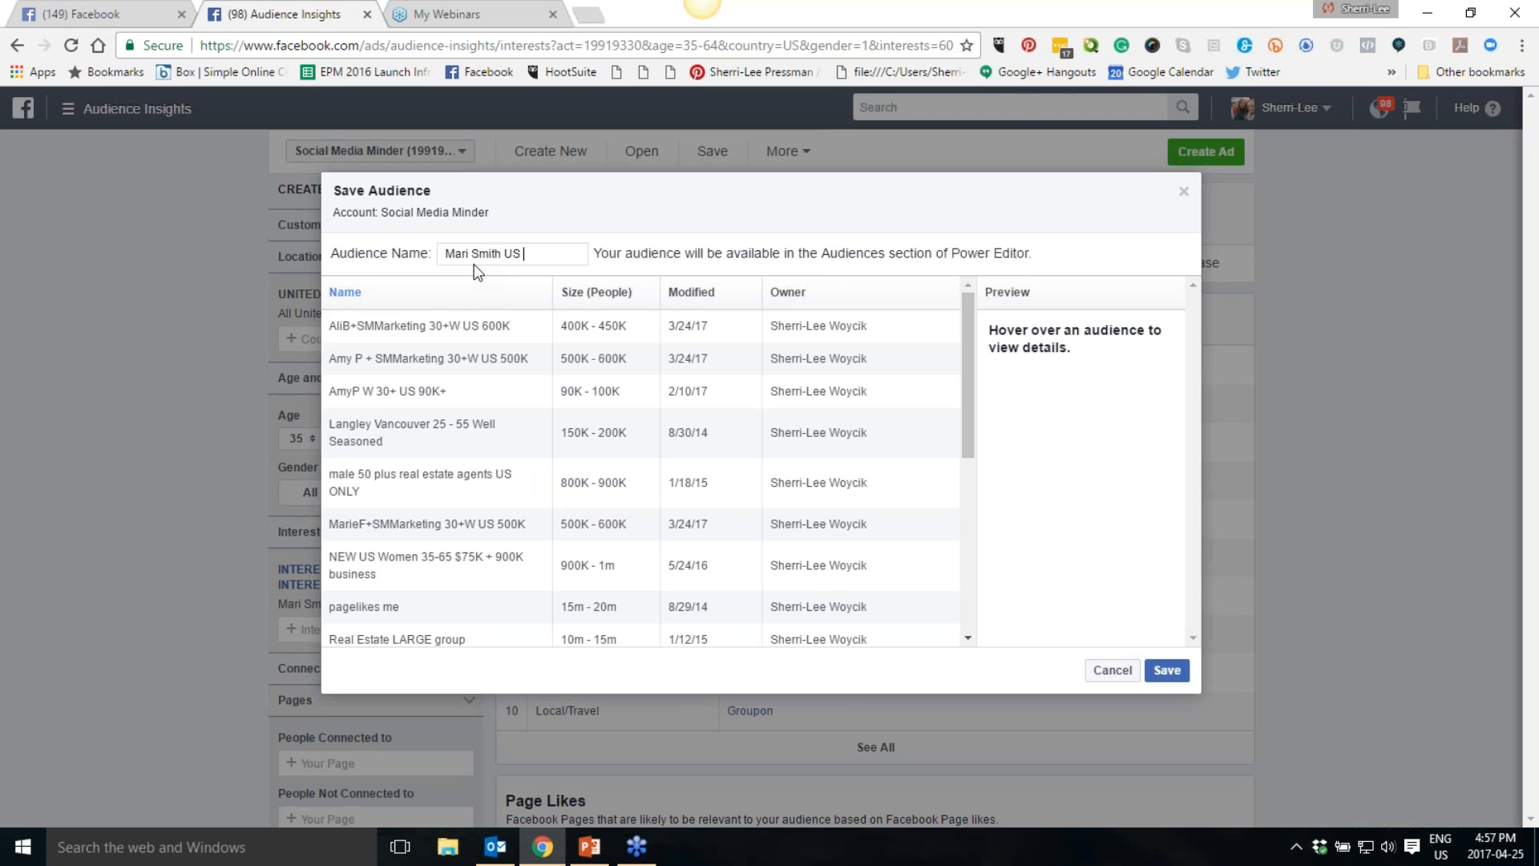
{"action": "type", "text": "Women 35-64 15K"}
{"action": "left_click", "coordinate": [1168, 670]}
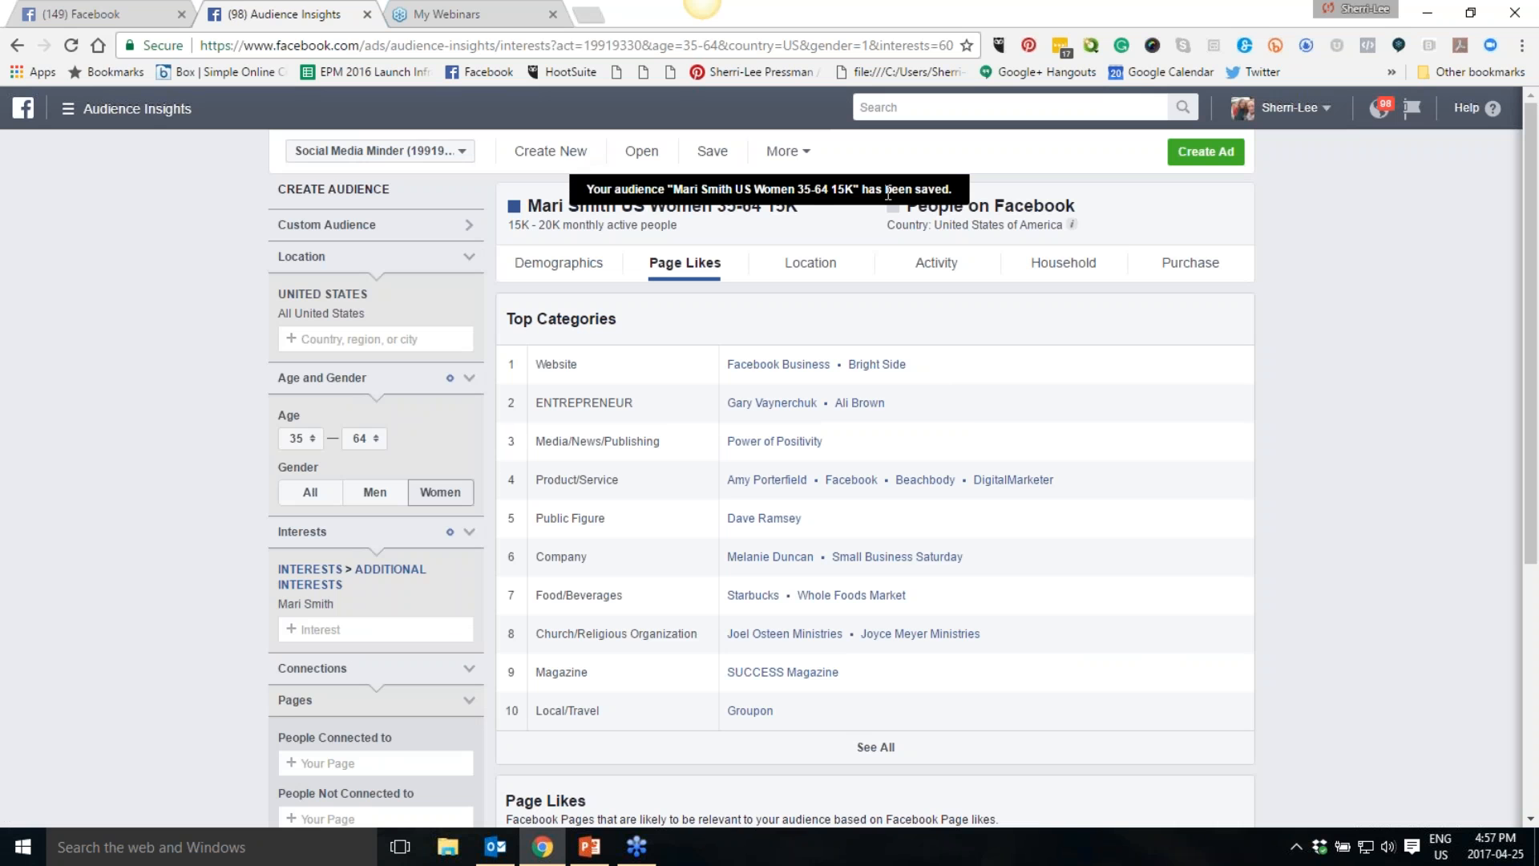
- Open the Facebook Business page from the page likes list in a new tab
{"action": "scroll", "coordinate": [1281, 549], "scroll_direction": "down", "scroll_amount": 5}
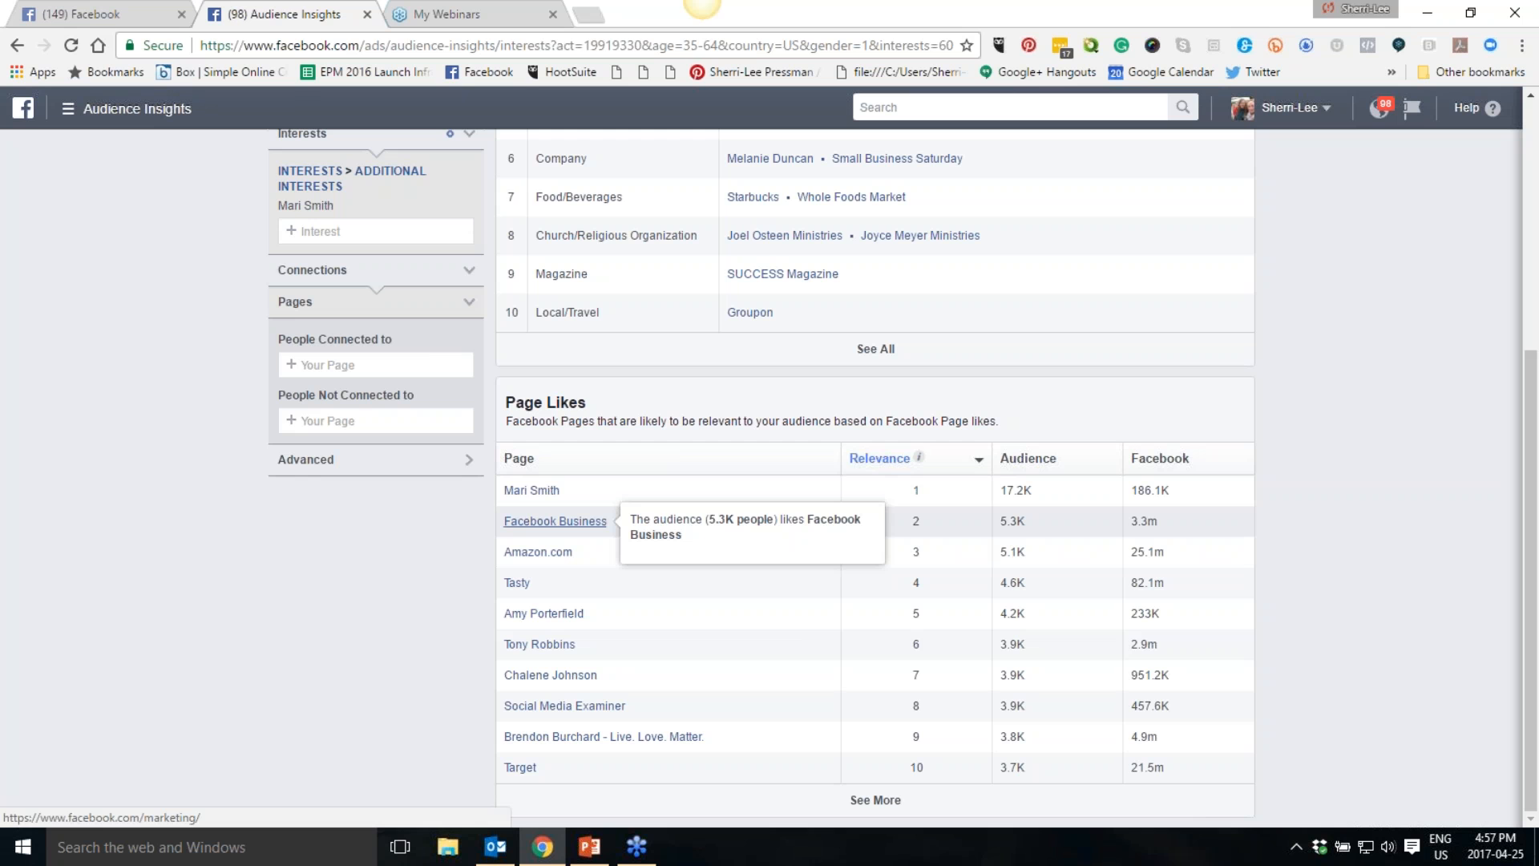
{"action": "middle_click", "coordinate": [556, 521]}
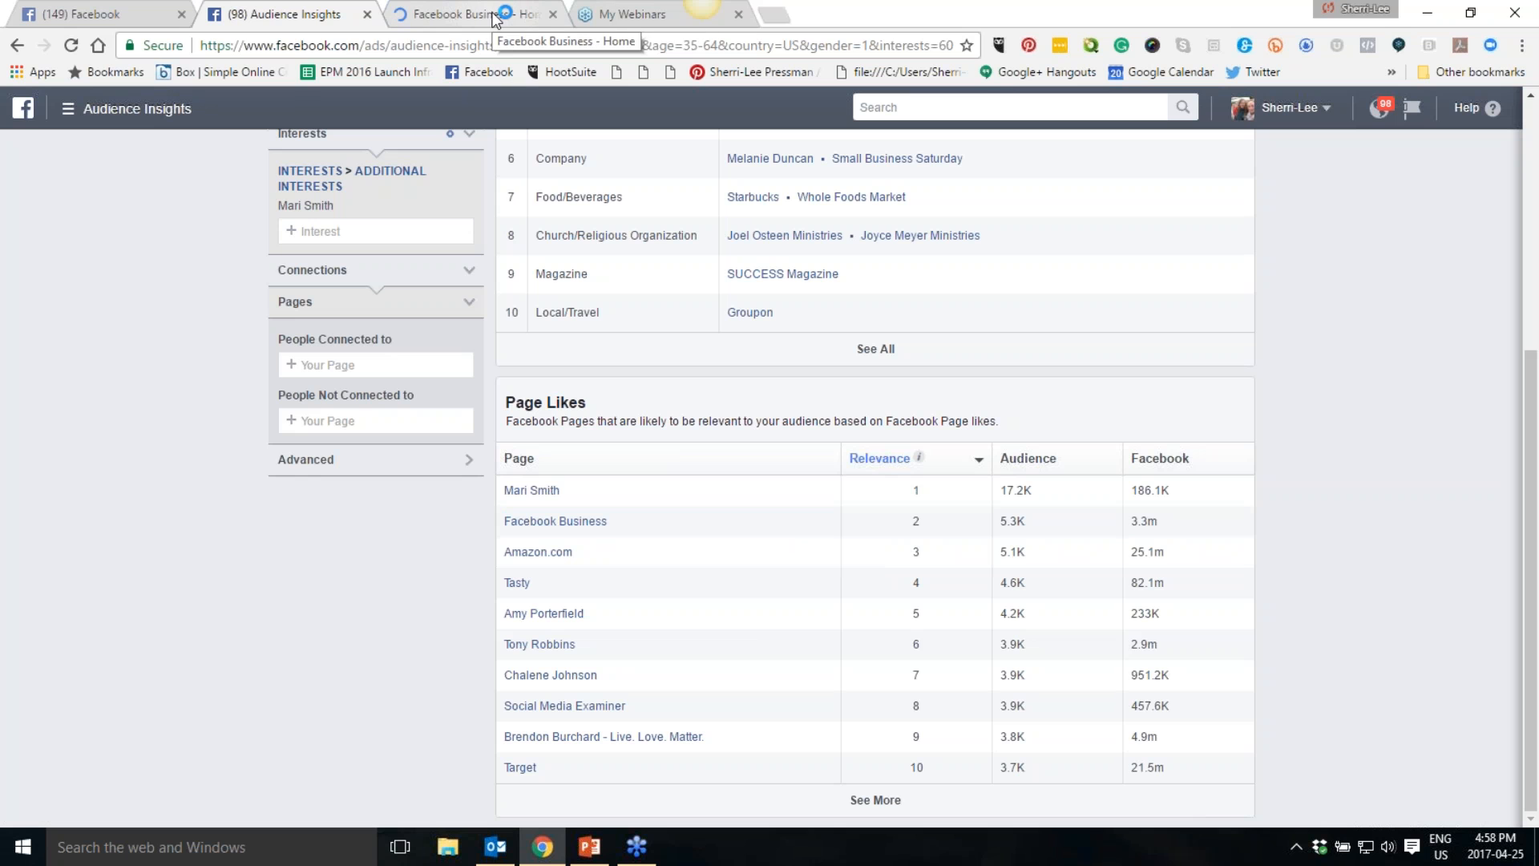
{"action": "left_click", "coordinate": [495, 17]}
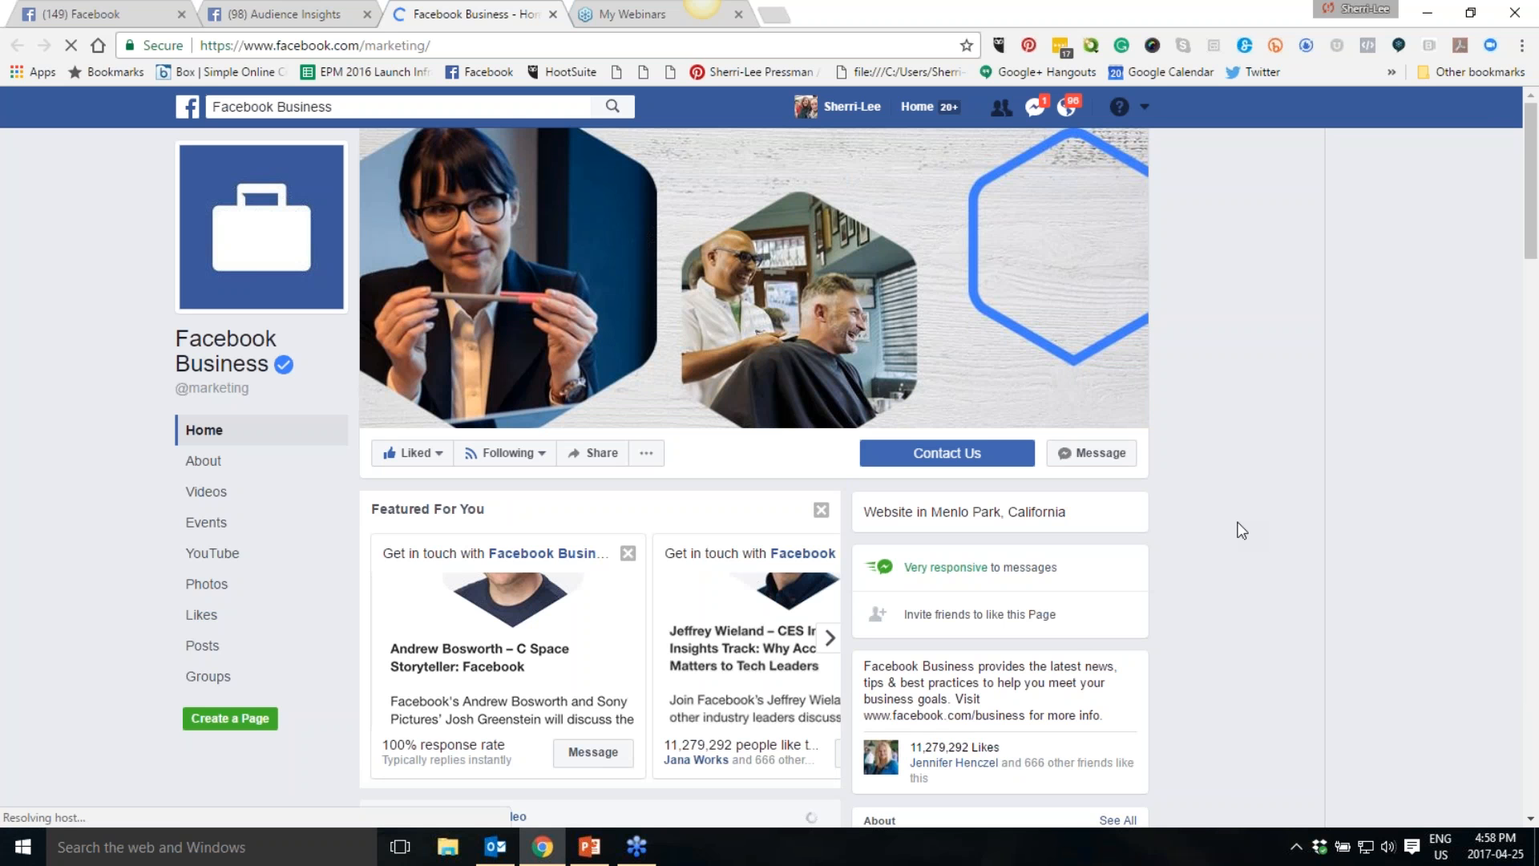
- Browse the Facebook Business page's featured items, videos and posts
{"action": "scroll", "coordinate": [1239, 531], "scroll_direction": "down", "scroll_amount": 1}
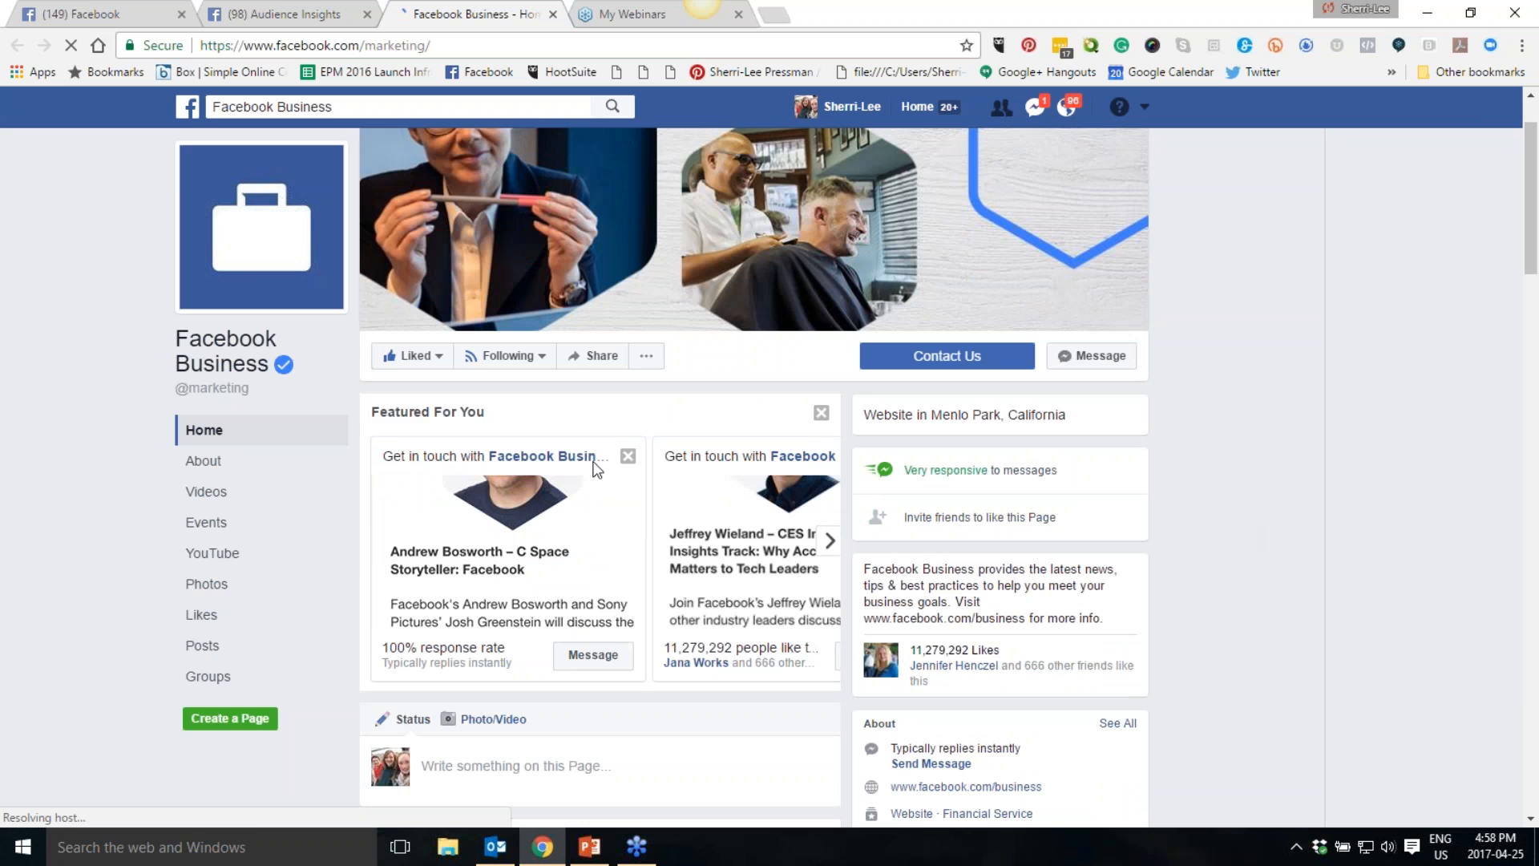
{"action": "scroll", "coordinate": [561, 336], "scroll_direction": "down", "scroll_amount": 1}
{"action": "scroll", "coordinate": [962, 363], "scroll_direction": "down", "scroll_amount": 2}
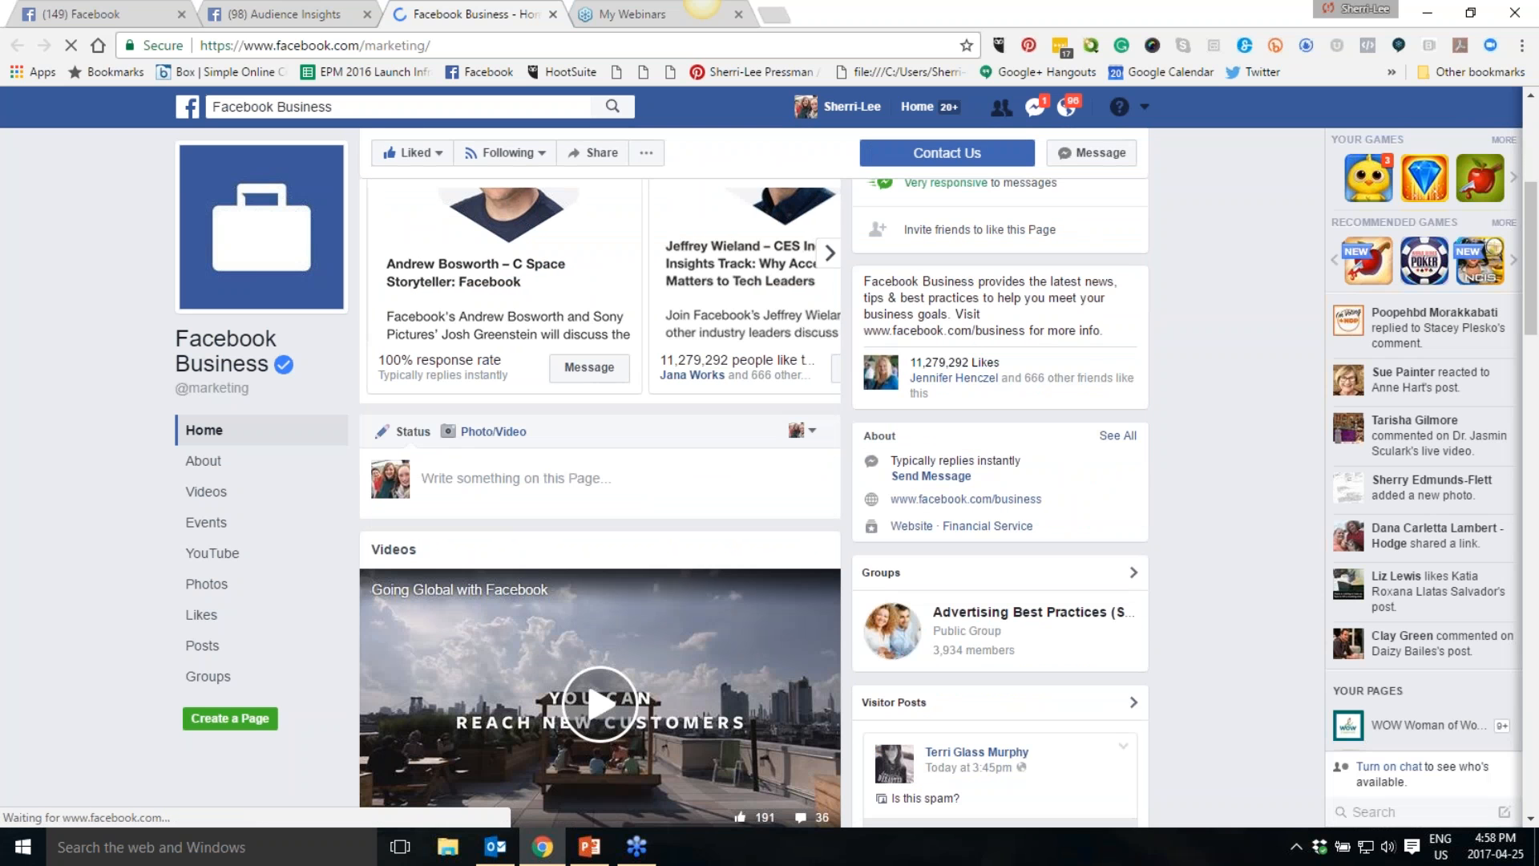
{"action": "scroll", "coordinate": [1141, 458], "scroll_direction": "down", "scroll_amount": 3}
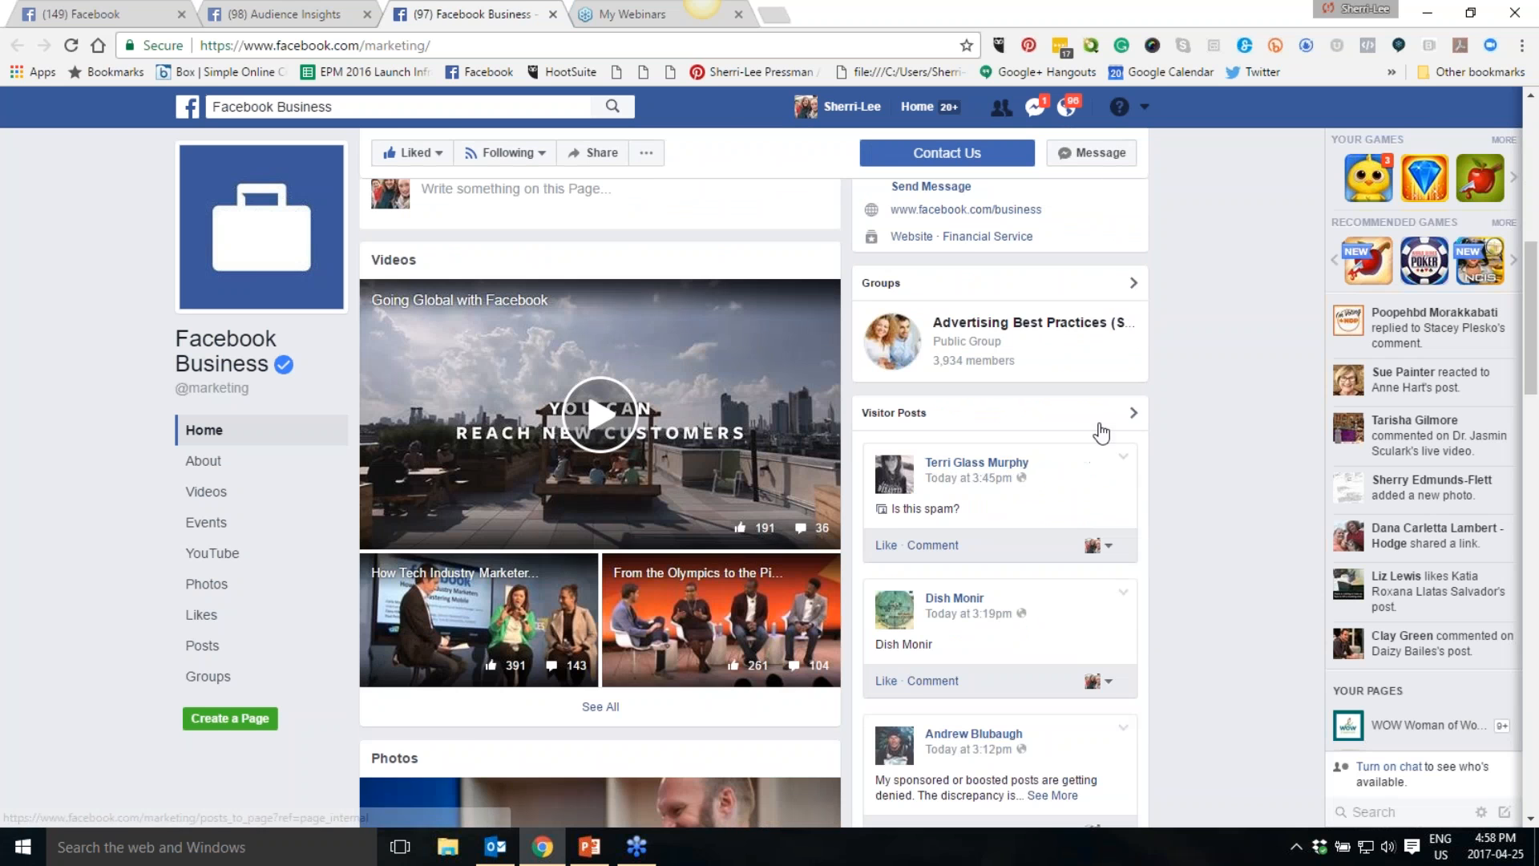
{"action": "scroll", "coordinate": [1102, 433], "scroll_direction": "up", "scroll_amount": 4}
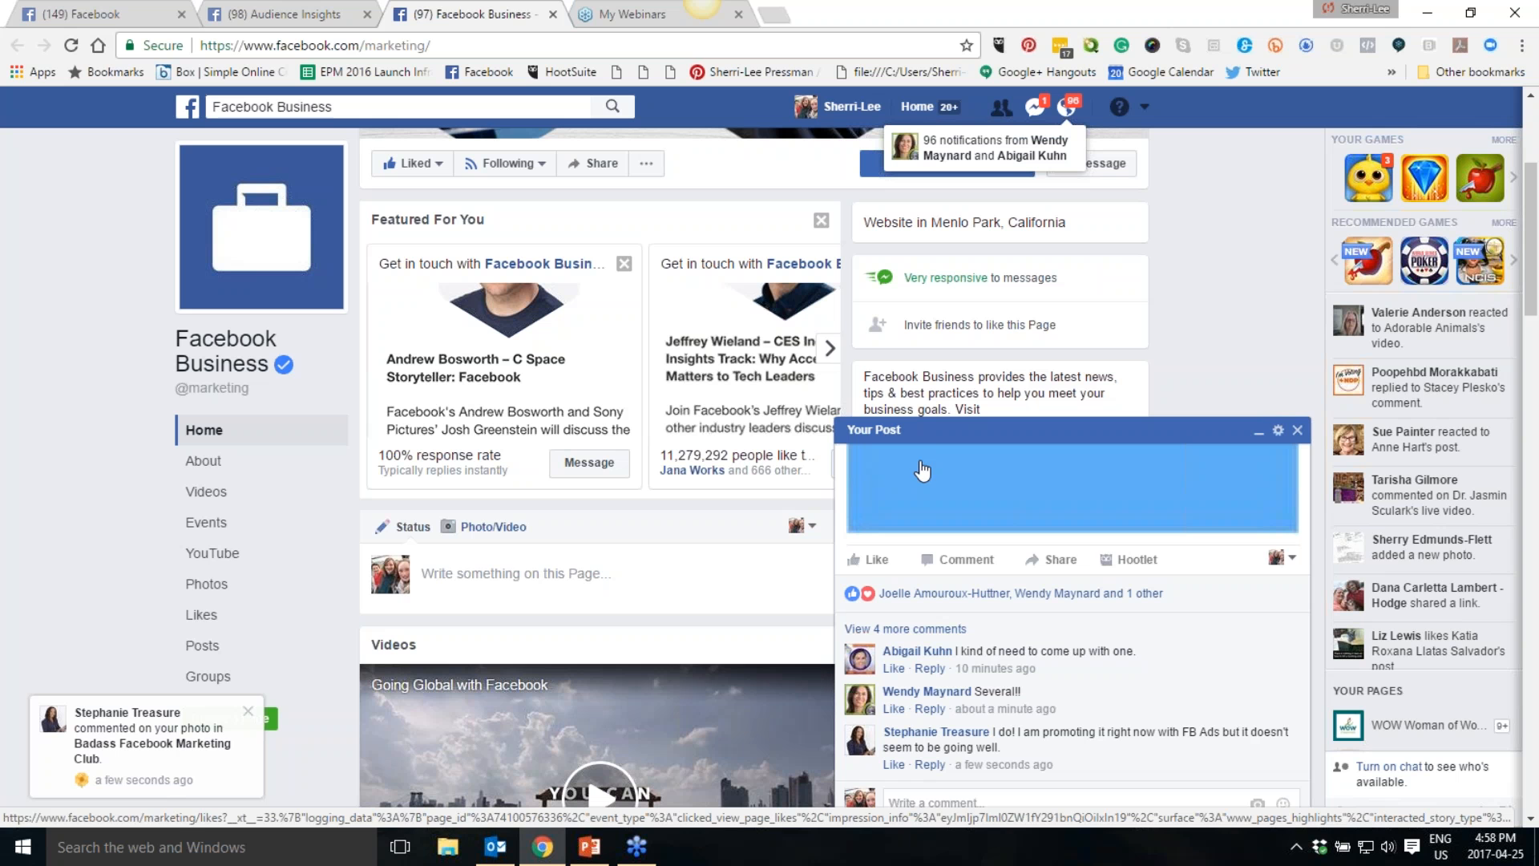
{"action": "left_click", "coordinate": [1270, 423]}
{"action": "scroll", "coordinate": [1270, 424], "scroll_direction": "down", "scroll_amount": 5}
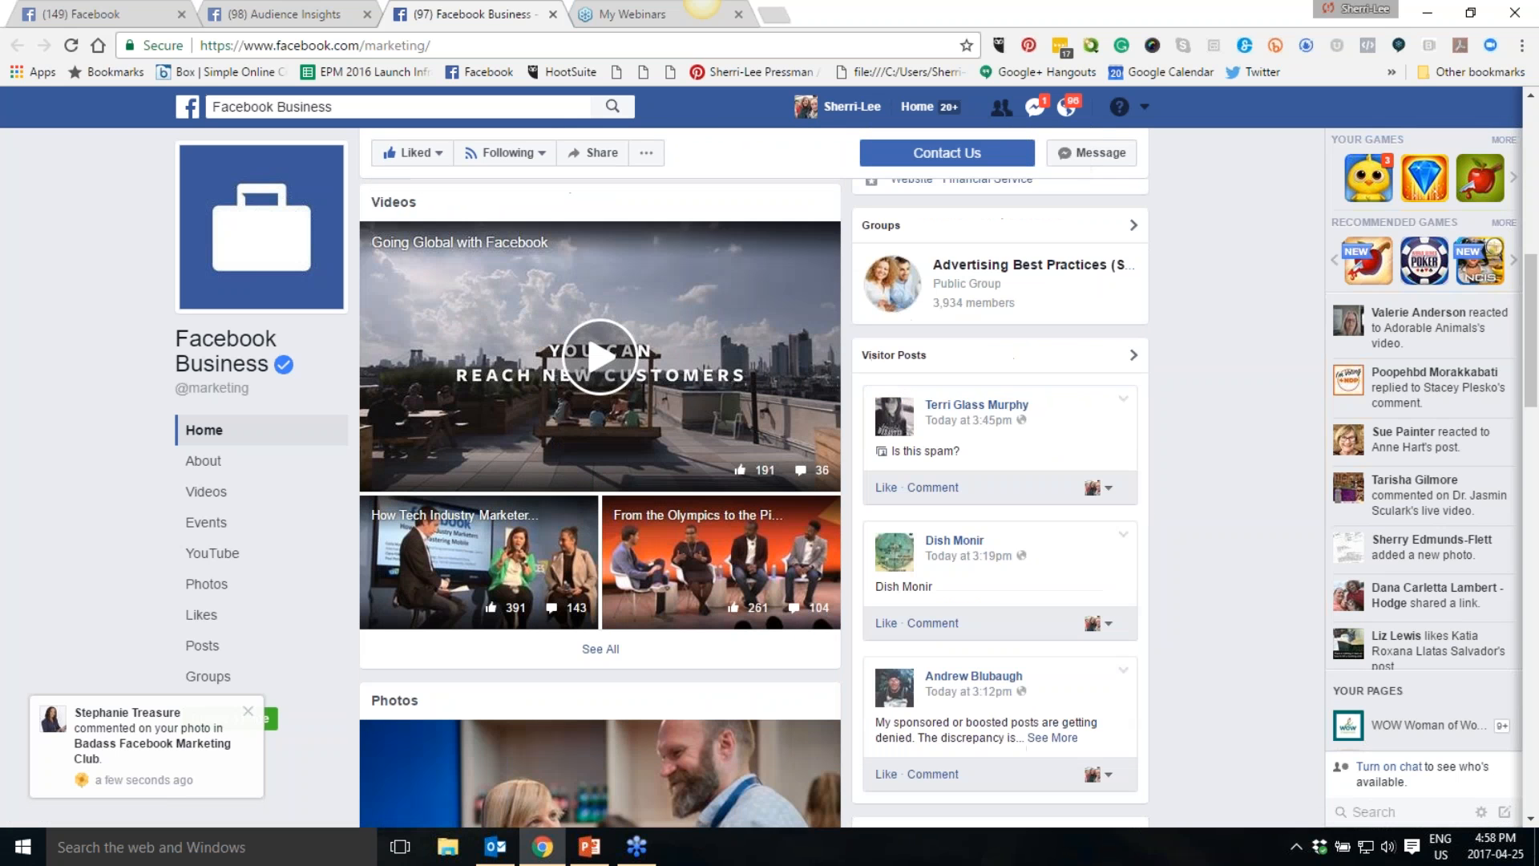
{"action": "scroll", "coordinate": [599, 503], "scroll_direction": "down", "scroll_amount": 10}
{"action": "scroll", "coordinate": [676, 326], "scroll_direction": "up", "scroll_amount": 3}
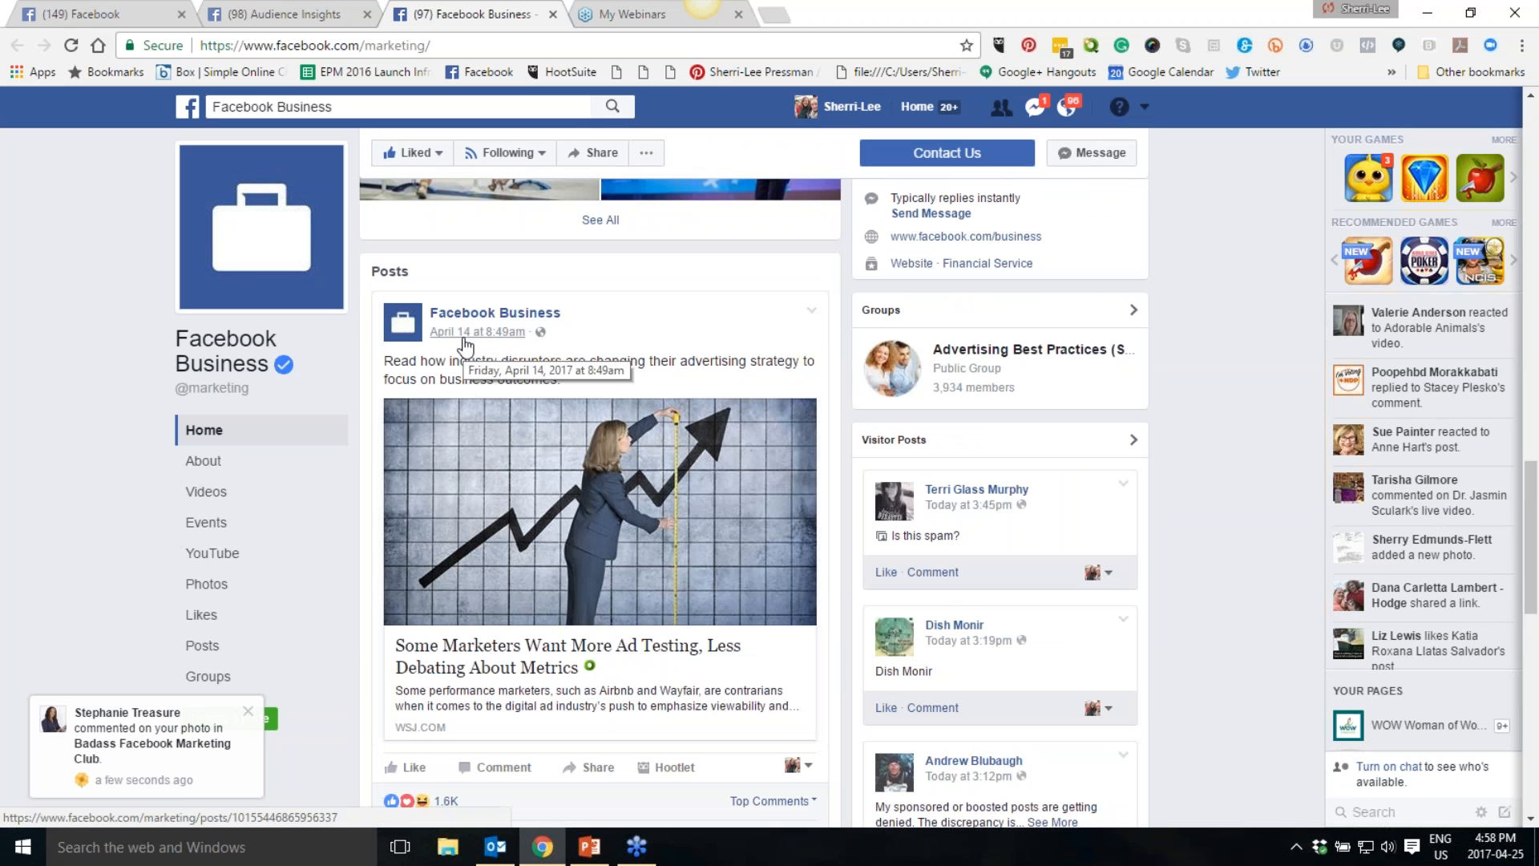
{"action": "scroll", "coordinate": [1230, 458], "scroll_direction": "down", "scroll_amount": 3}
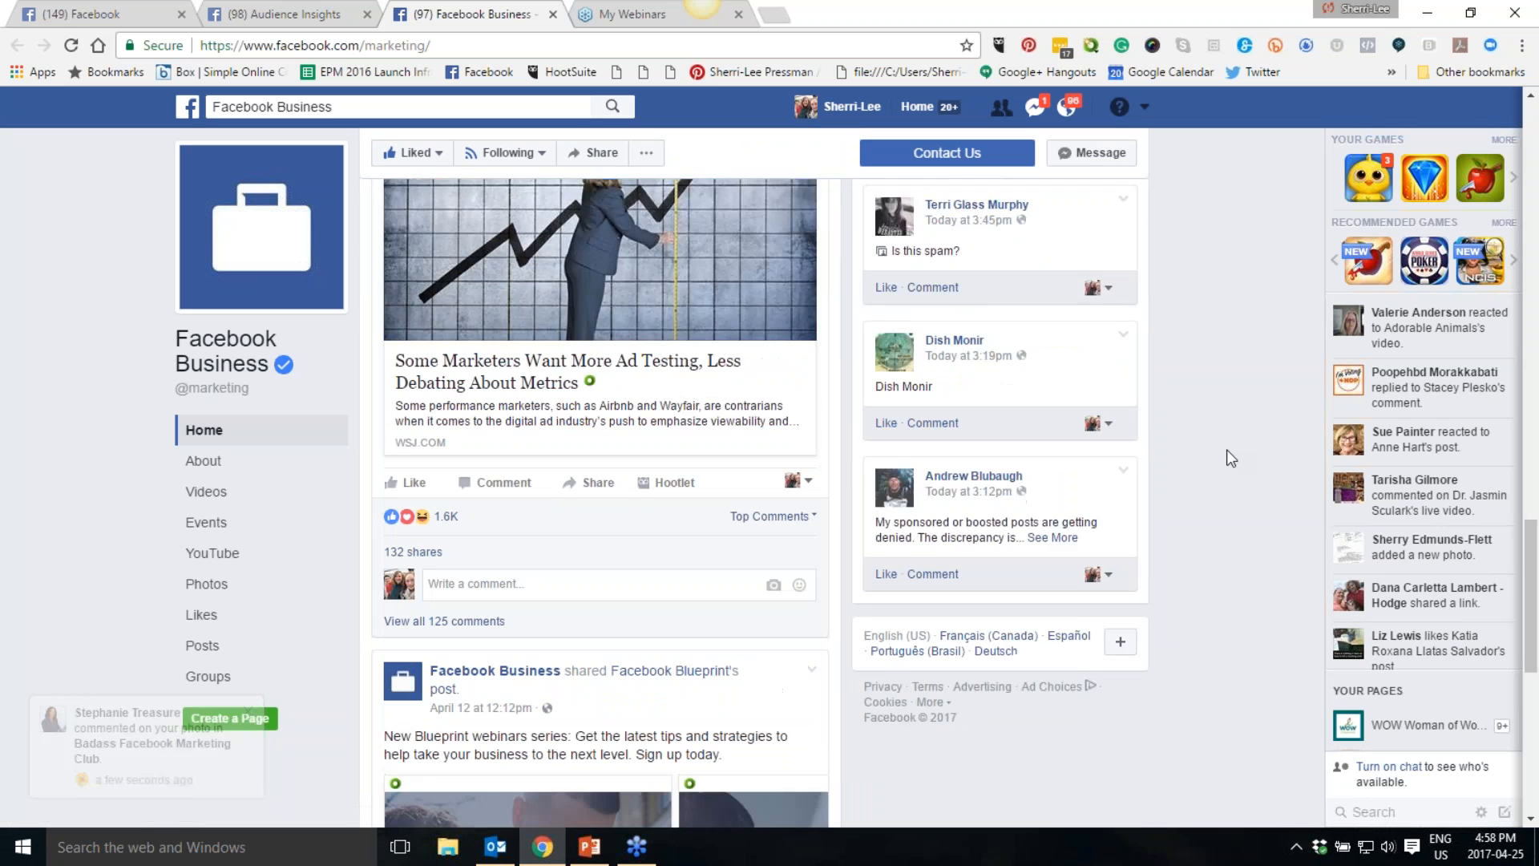
{"action": "scroll", "coordinate": [1229, 455], "scroll_direction": "down", "scroll_amount": 2}
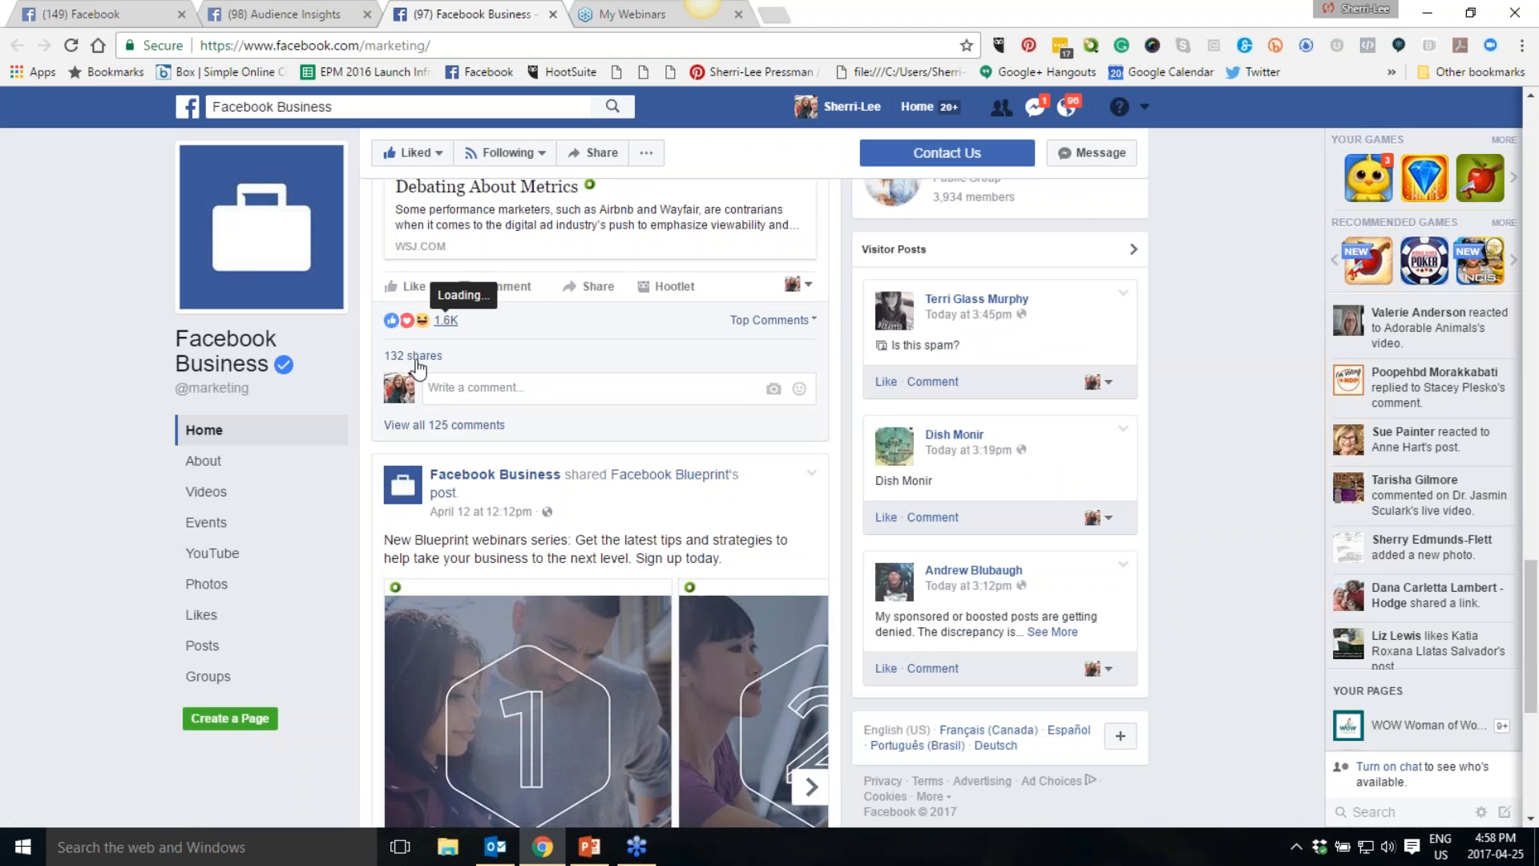
{"action": "scroll", "coordinate": [1189, 443], "scroll_direction": "down", "scroll_amount": 2}
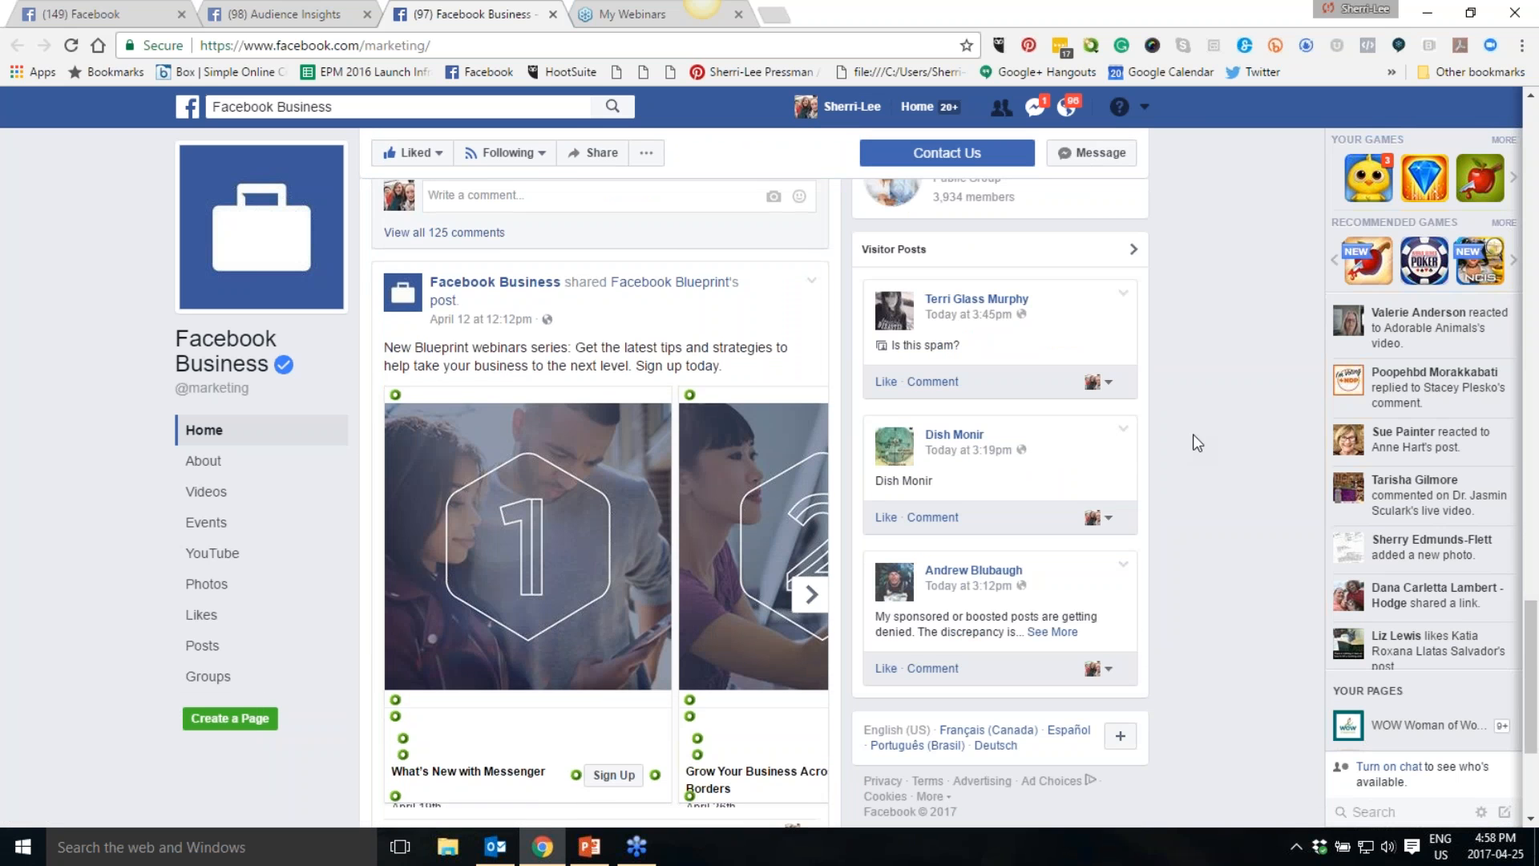
{"action": "scroll", "coordinate": [1193, 437], "scroll_direction": "down", "scroll_amount": 2}
{"action": "scroll", "coordinate": [1195, 440], "scroll_direction": "down", "scroll_amount": 1}
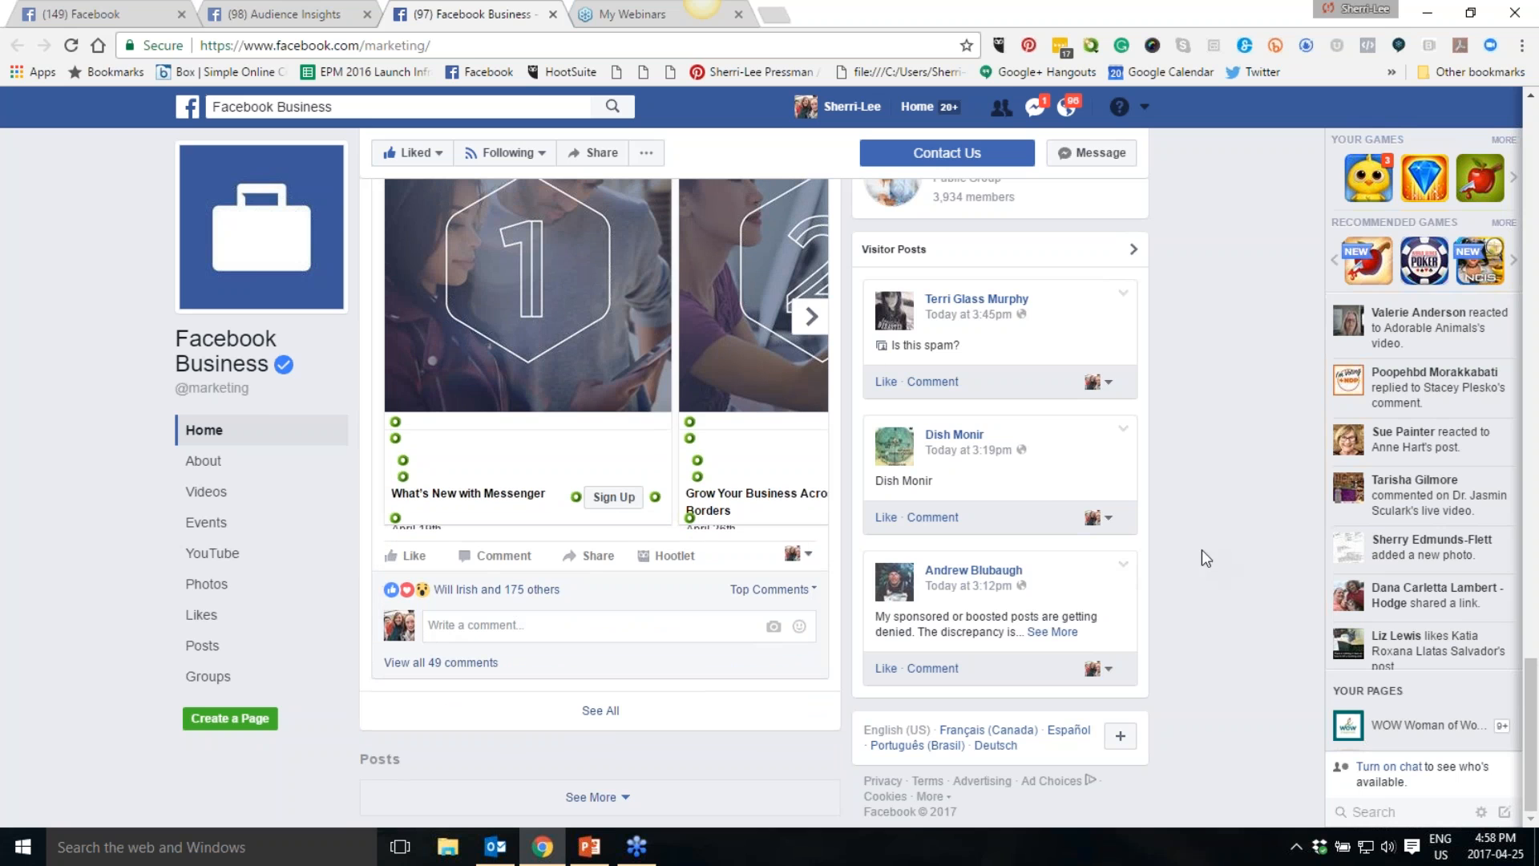
- Back in Audience Insights, add Facebook for Business as an interest and remove the Mari Smith interest
{"action": "left_click", "coordinate": [284, 15]}
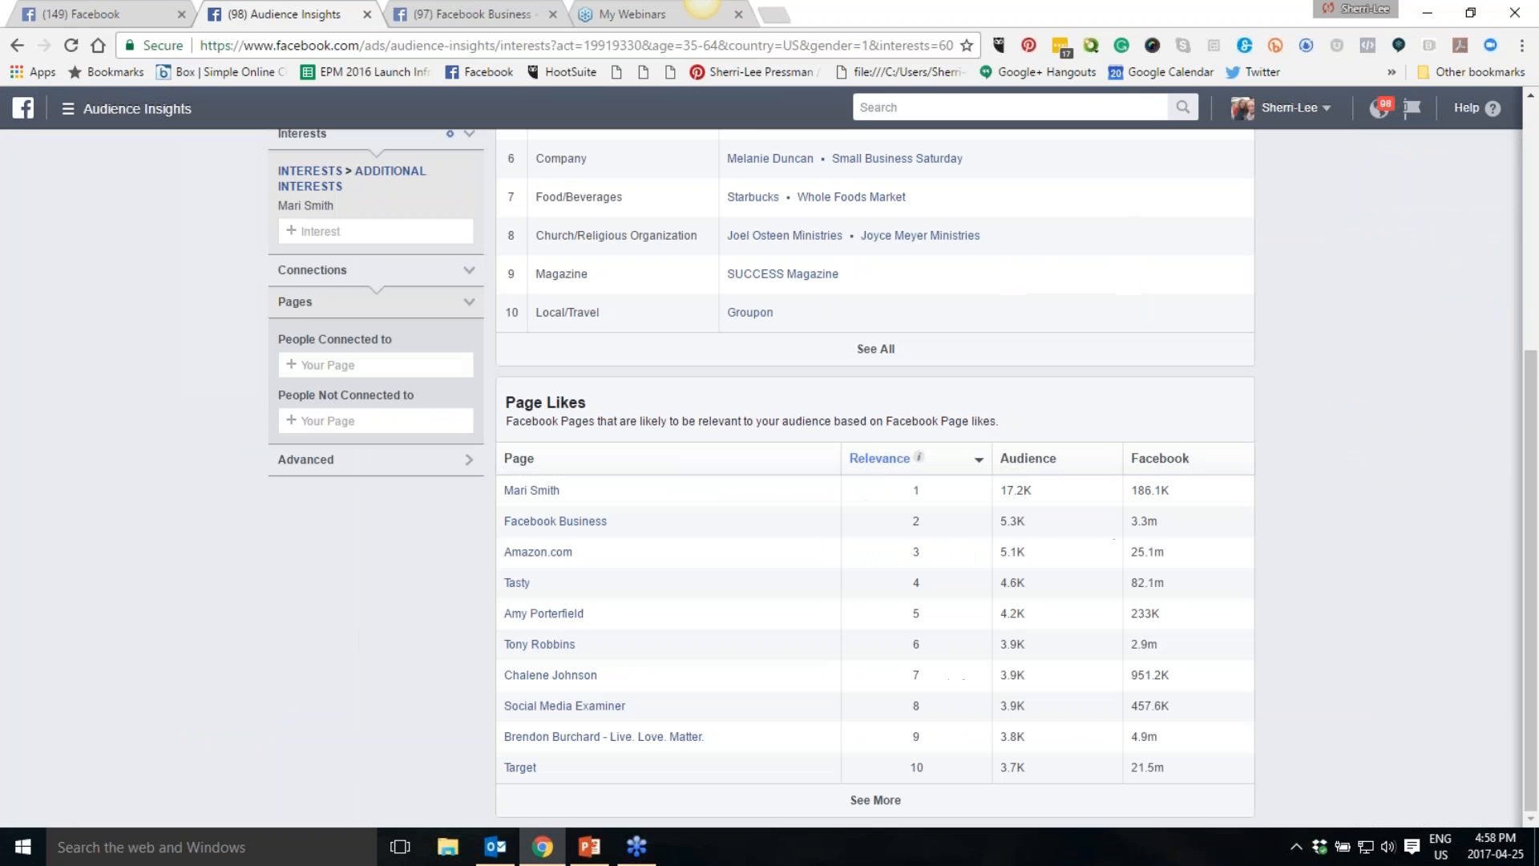
{"action": "scroll", "coordinate": [359, 309], "scroll_direction": "up", "scroll_amount": 1}
{"action": "left_click", "coordinate": [342, 325]}
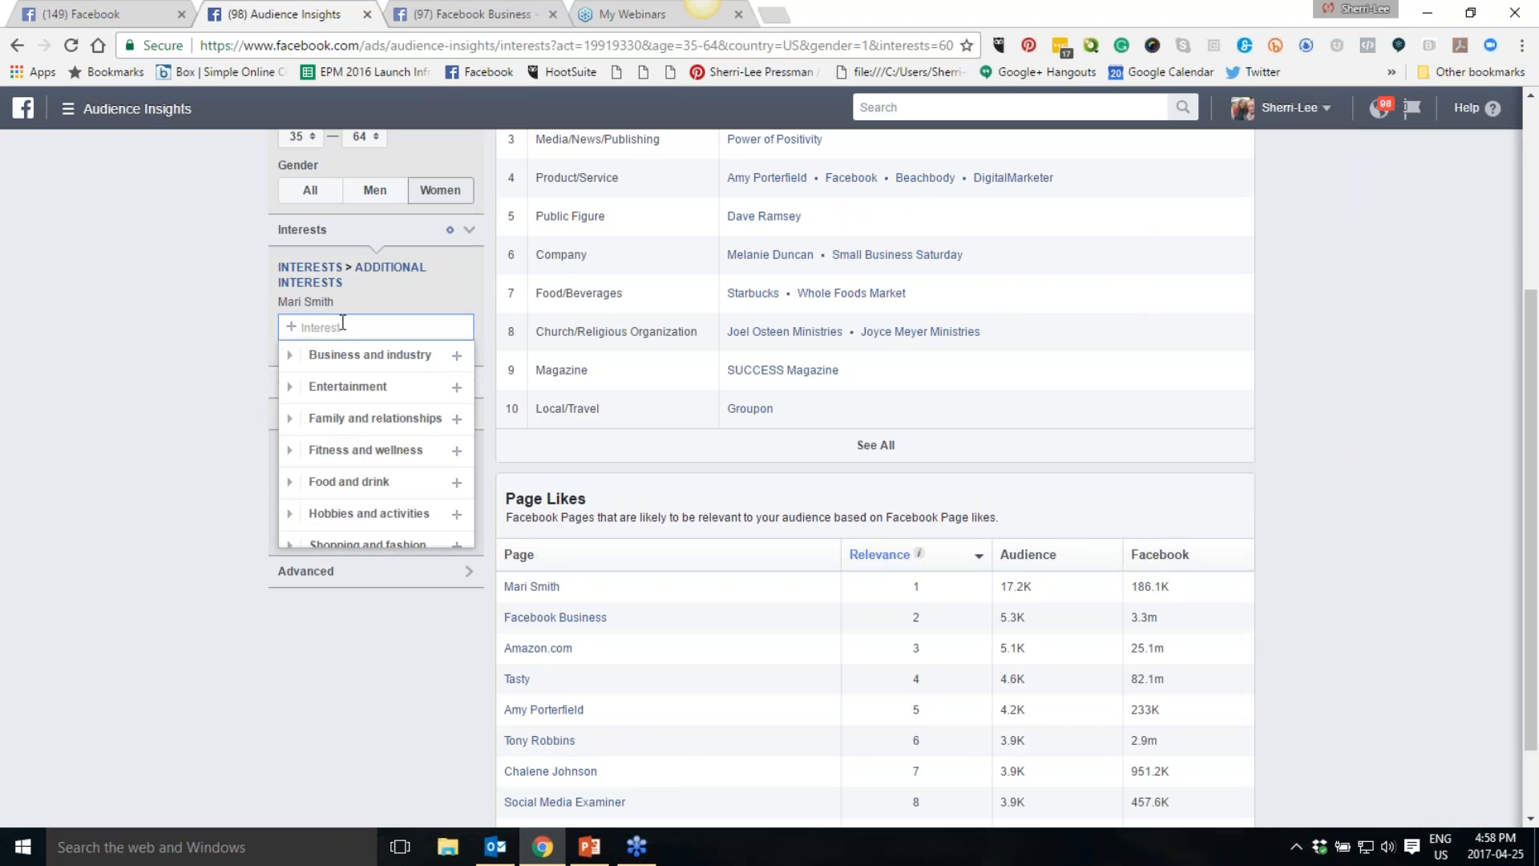
{"action": "type", "text": "Facebo"}
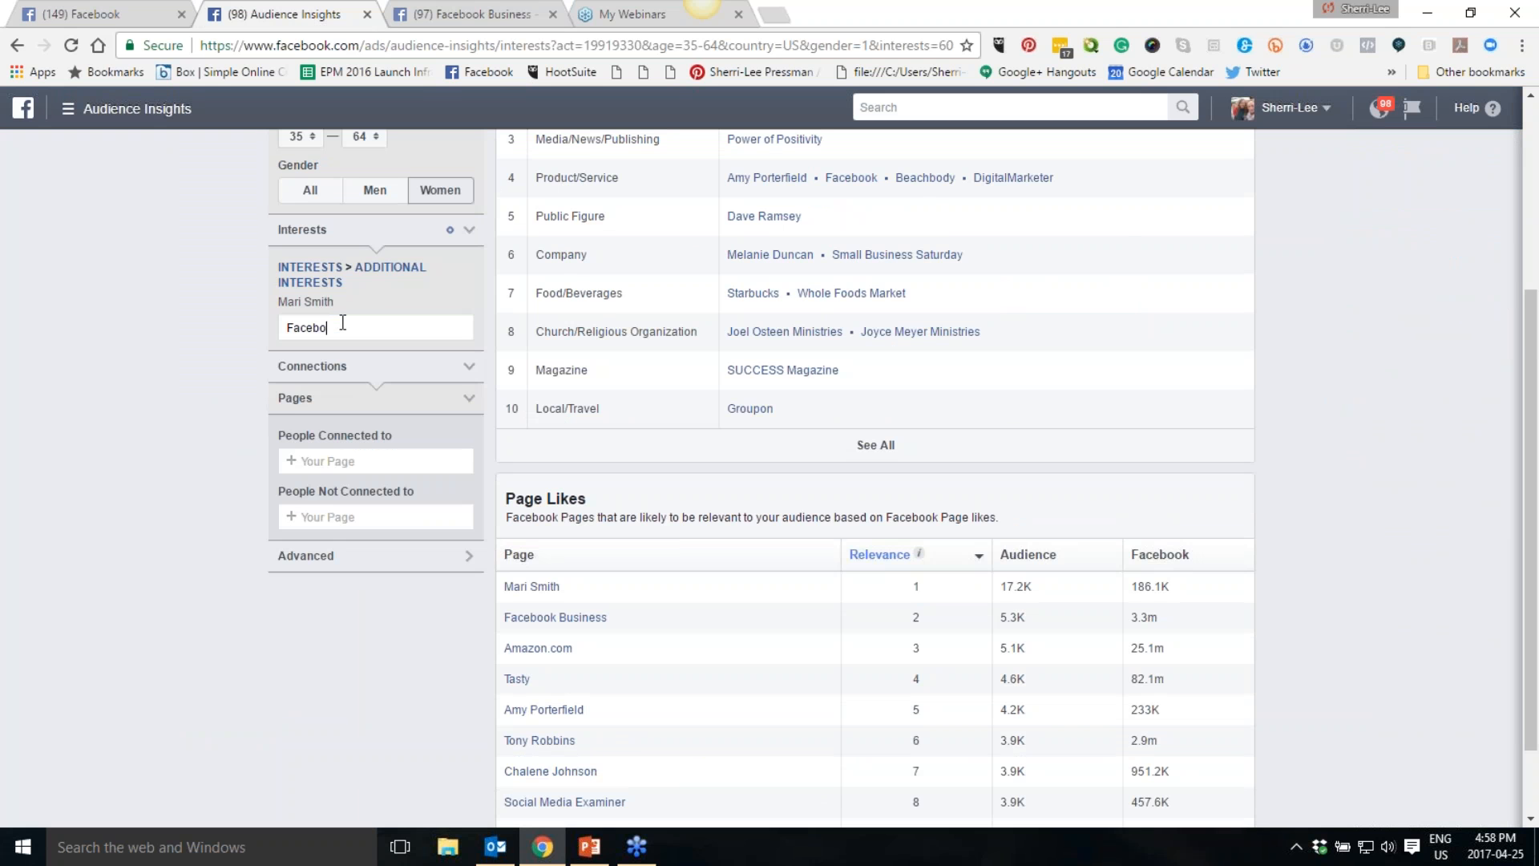
{"action": "type", "text": "ok b"}
{"action": "key", "text": "BackSpace"}
{"action": "key", "text": "BackSpace"}
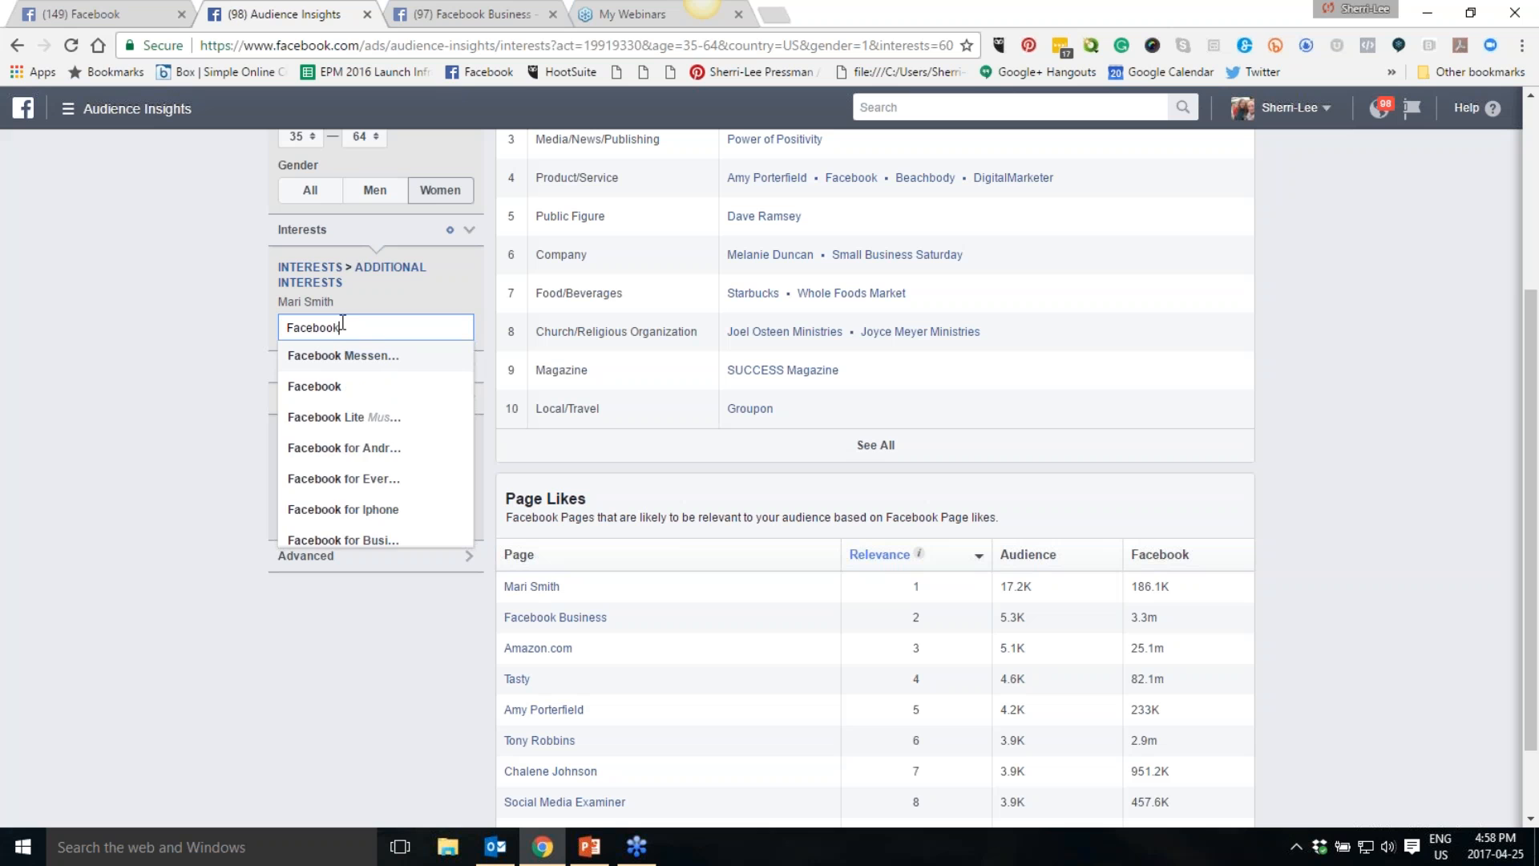
{"action": "type", "text": "Business"}
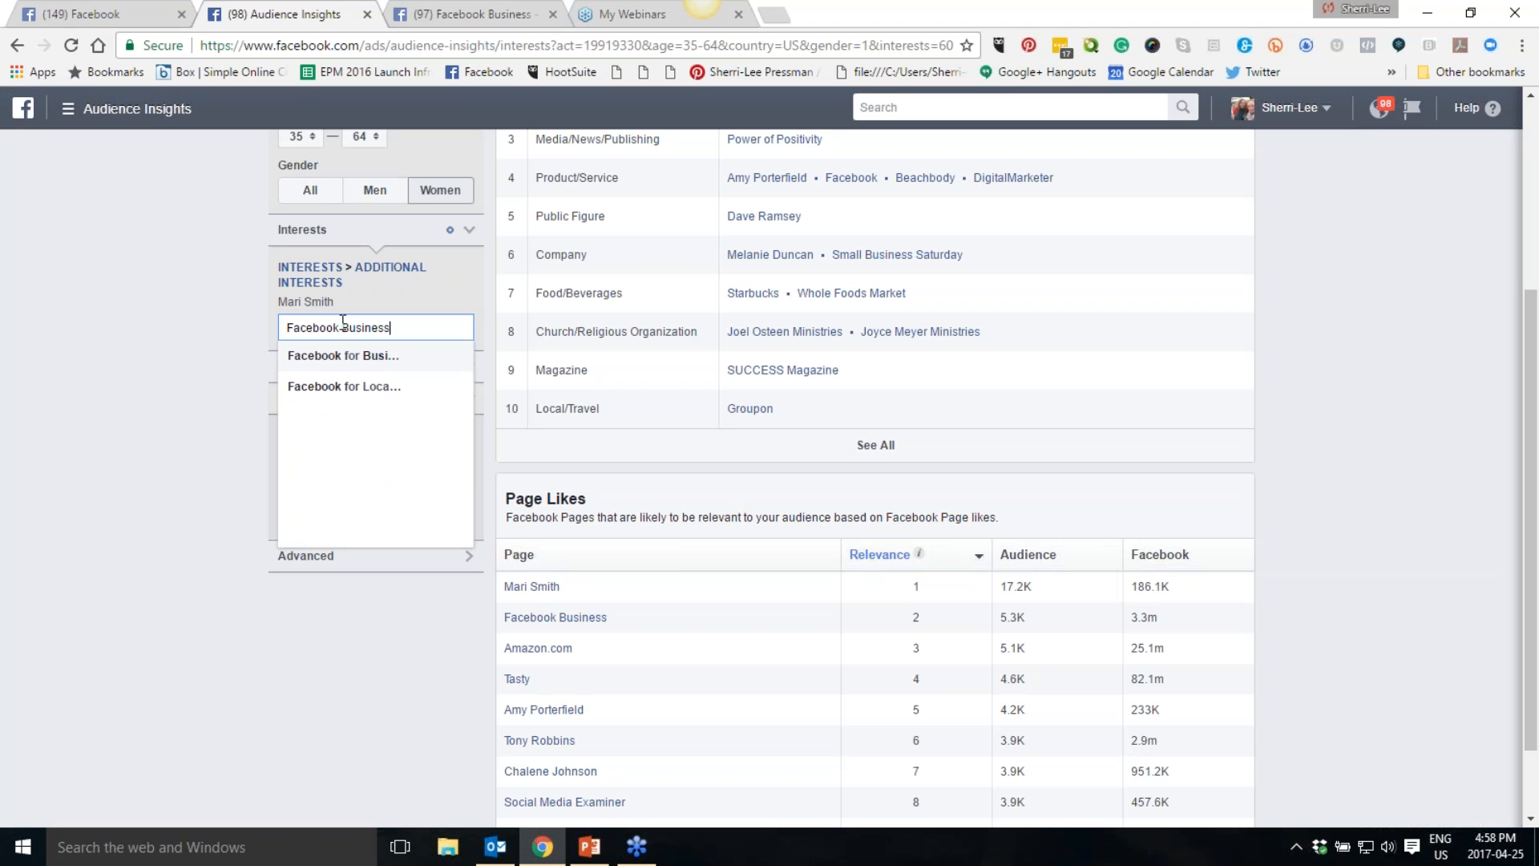
{"action": "left_click", "coordinate": [371, 357]}
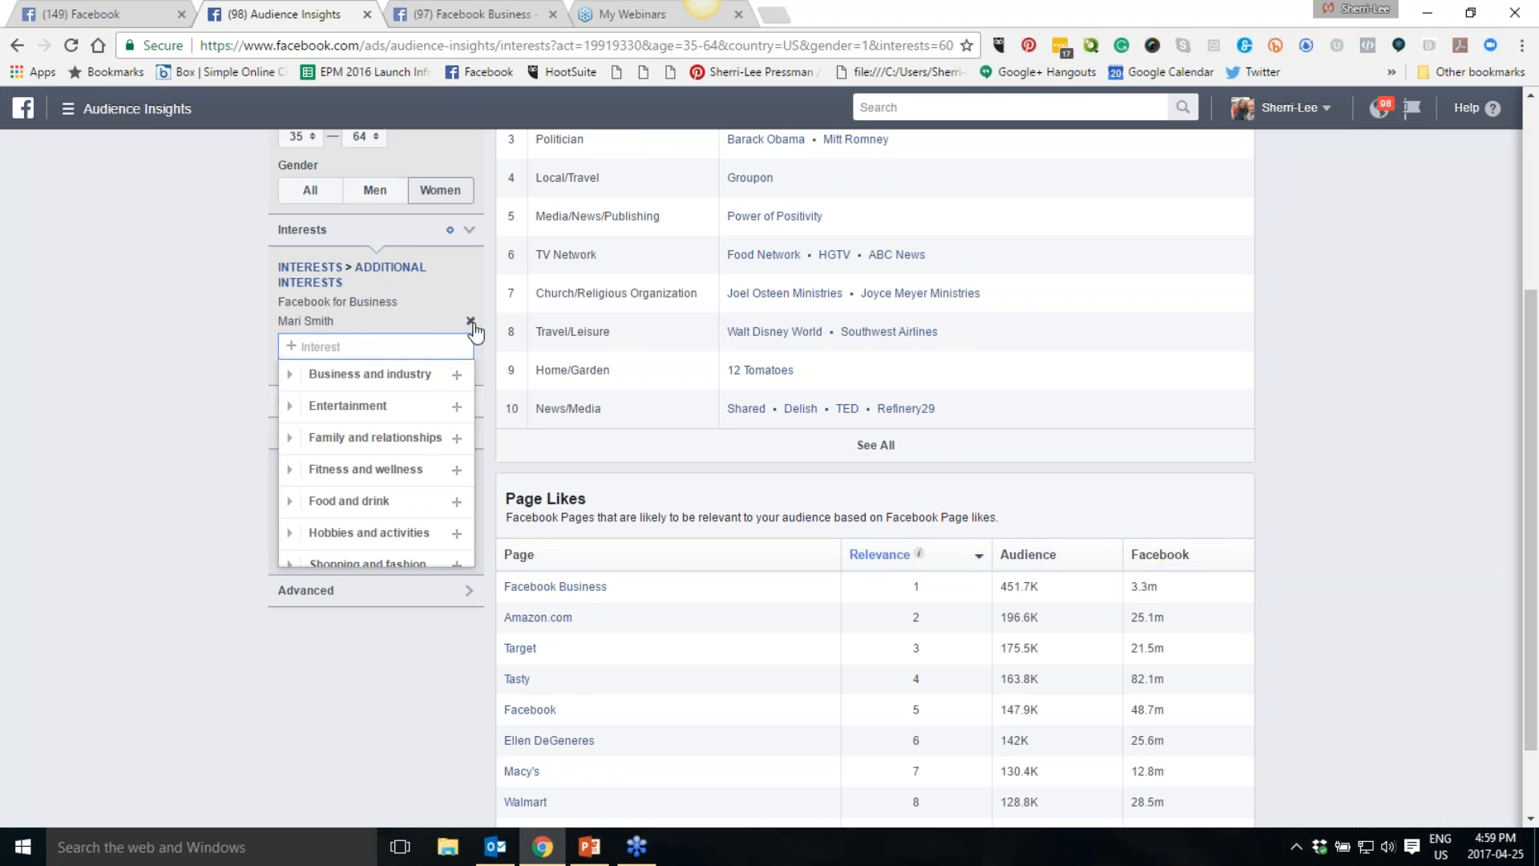
{"action": "left_click", "coordinate": [471, 322]}
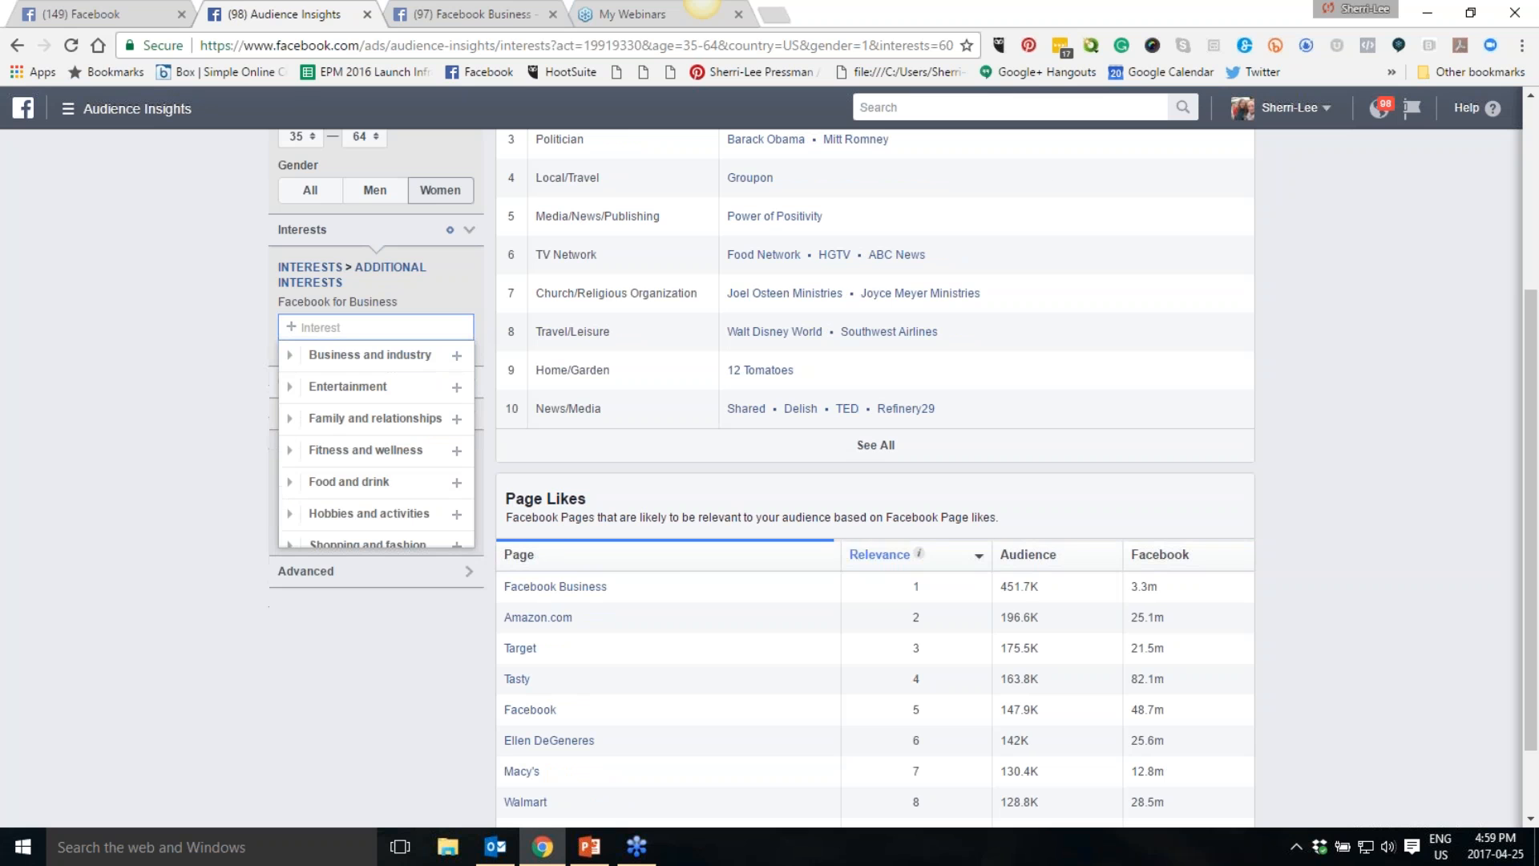
{"action": "left_click", "coordinate": [180, 360]}
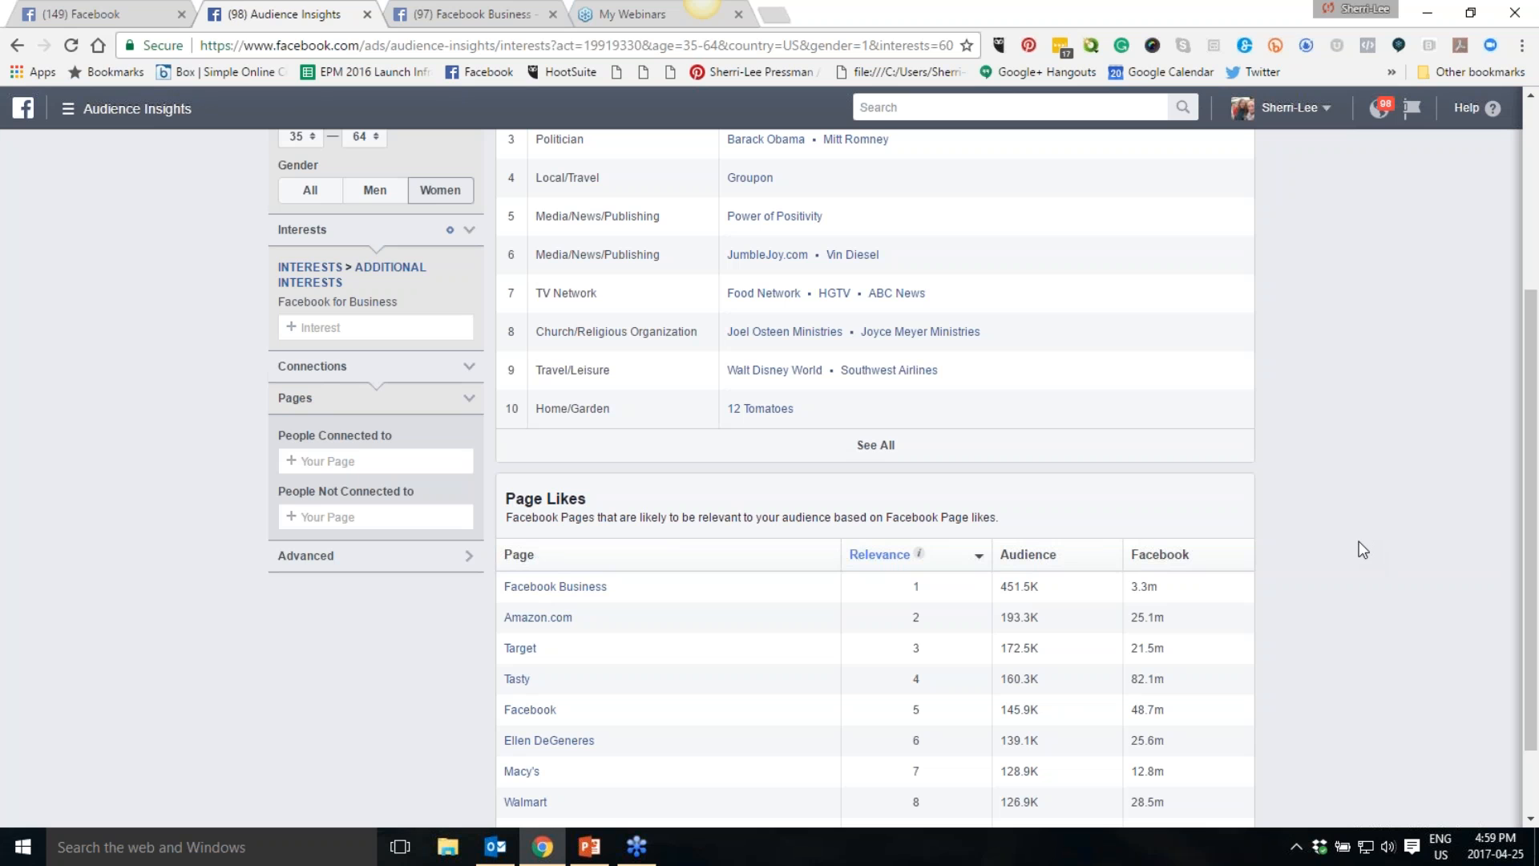
- Save the current audience as a new one named "FB for Business Women US 35-64"
{"action": "scroll", "coordinate": [1359, 541], "scroll_direction": "up", "scroll_amount": 4}
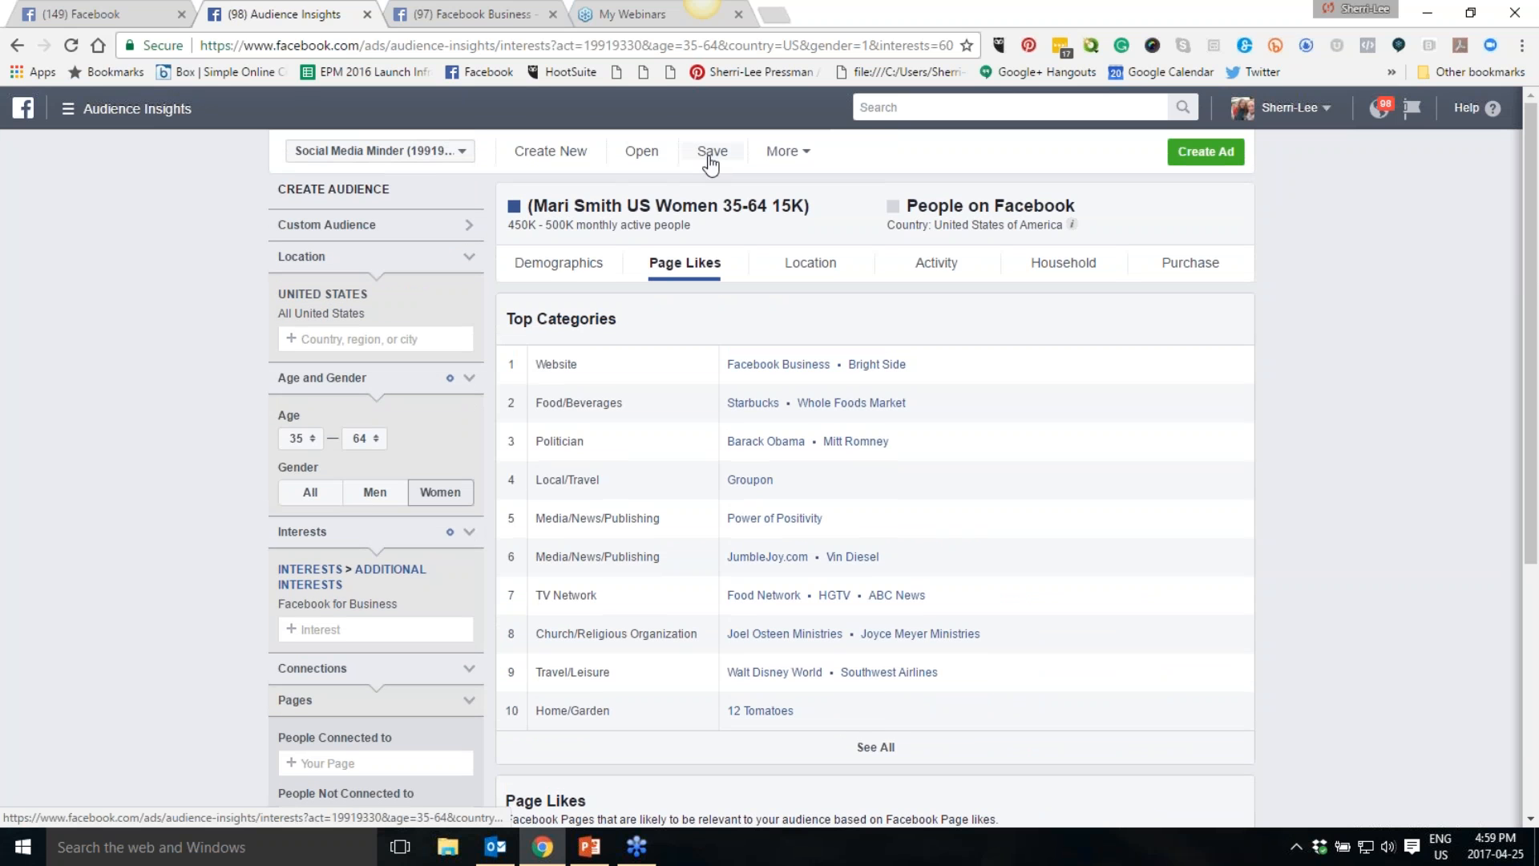
{"action": "left_click", "coordinate": [789, 158]}
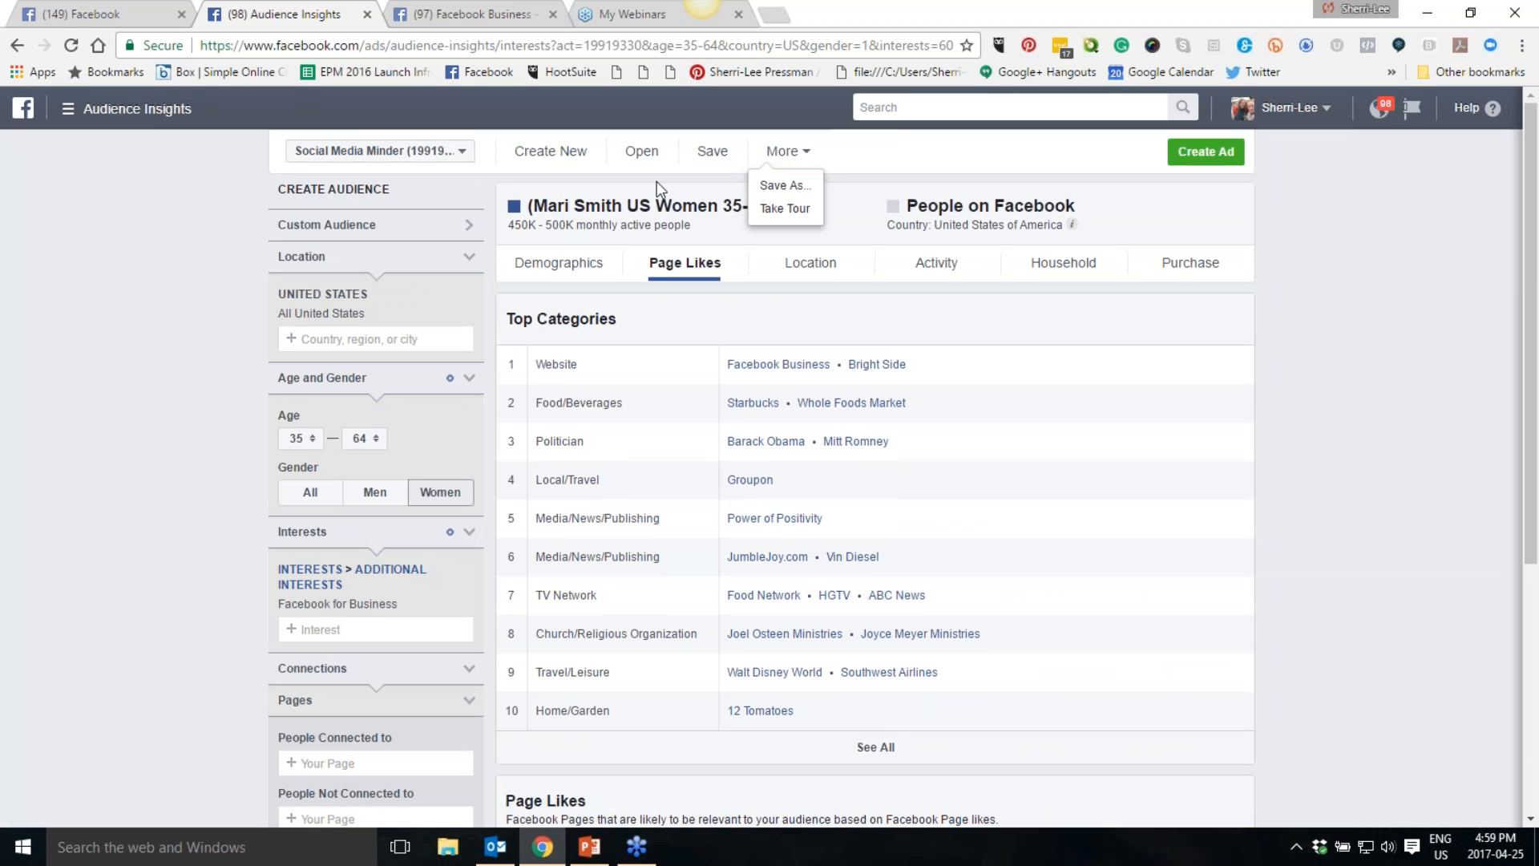
{"action": "left_click", "coordinate": [804, 187]}
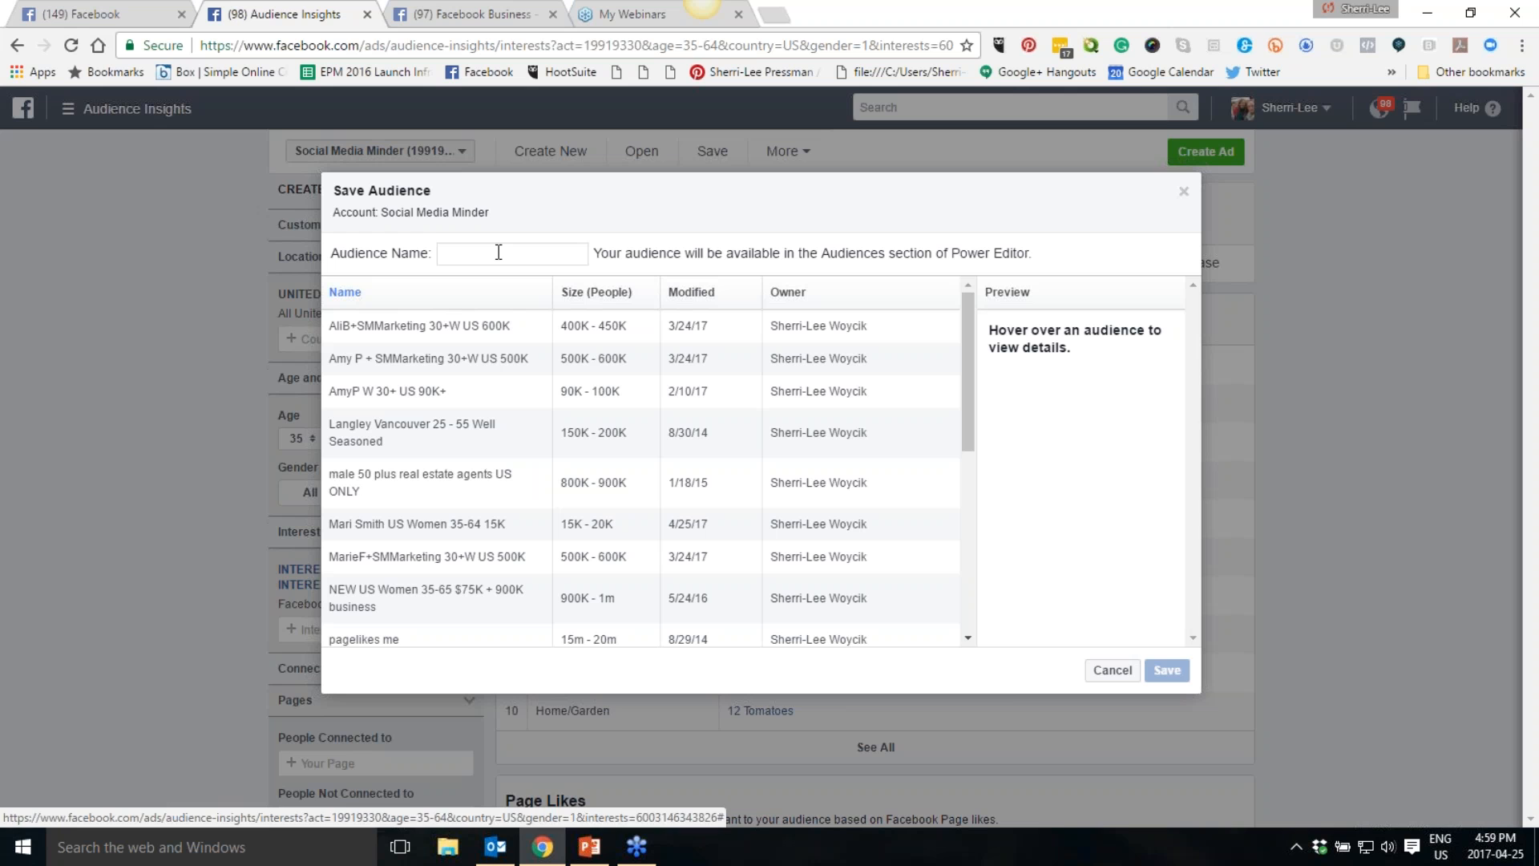
{"action": "type", "text": "FB for "}
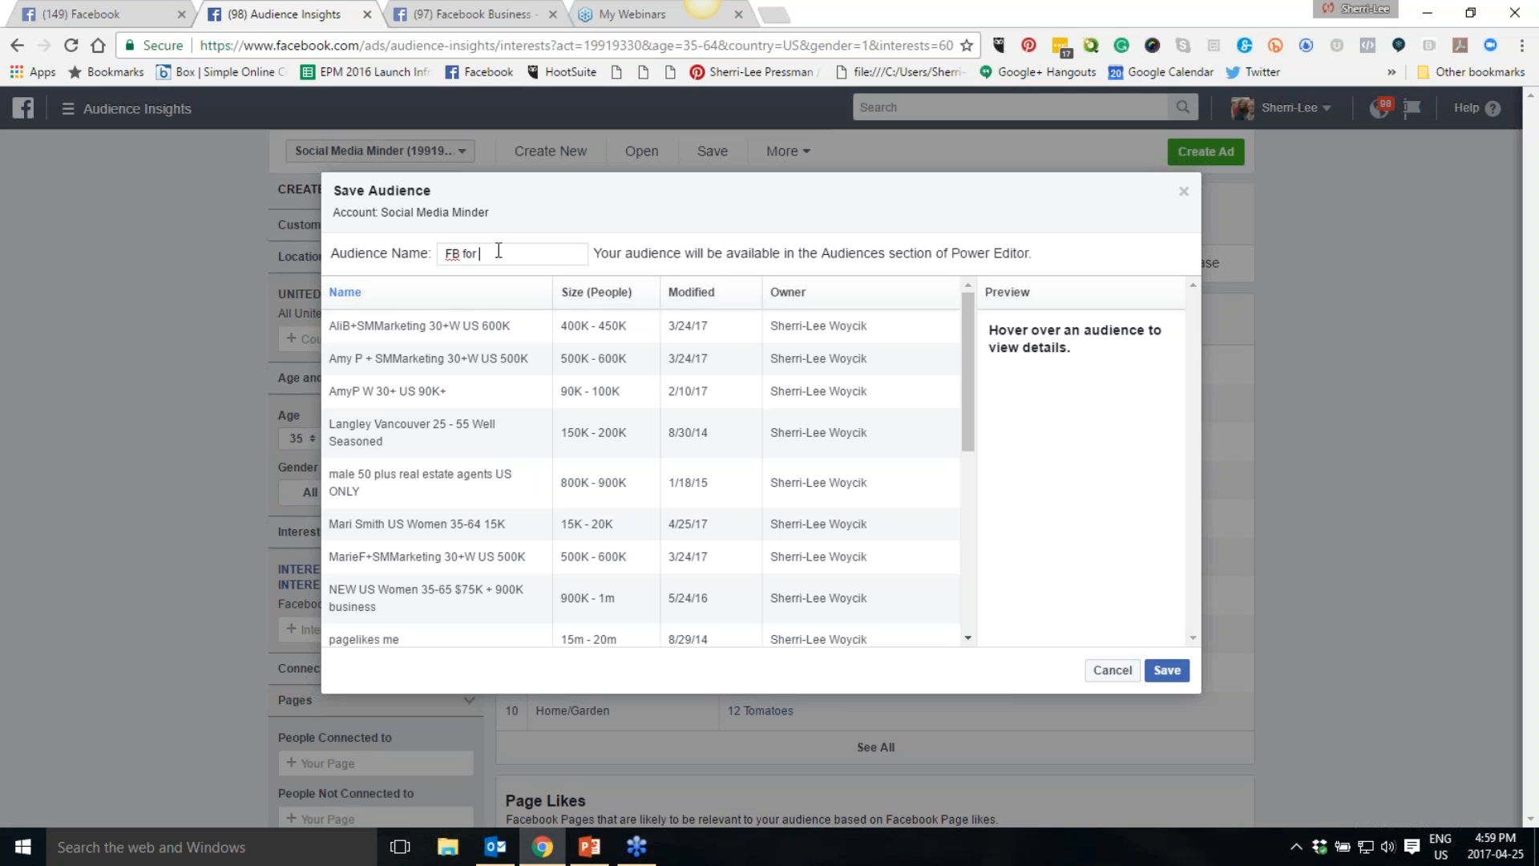
{"action": "type", "text": "Business Women US 35-64"}
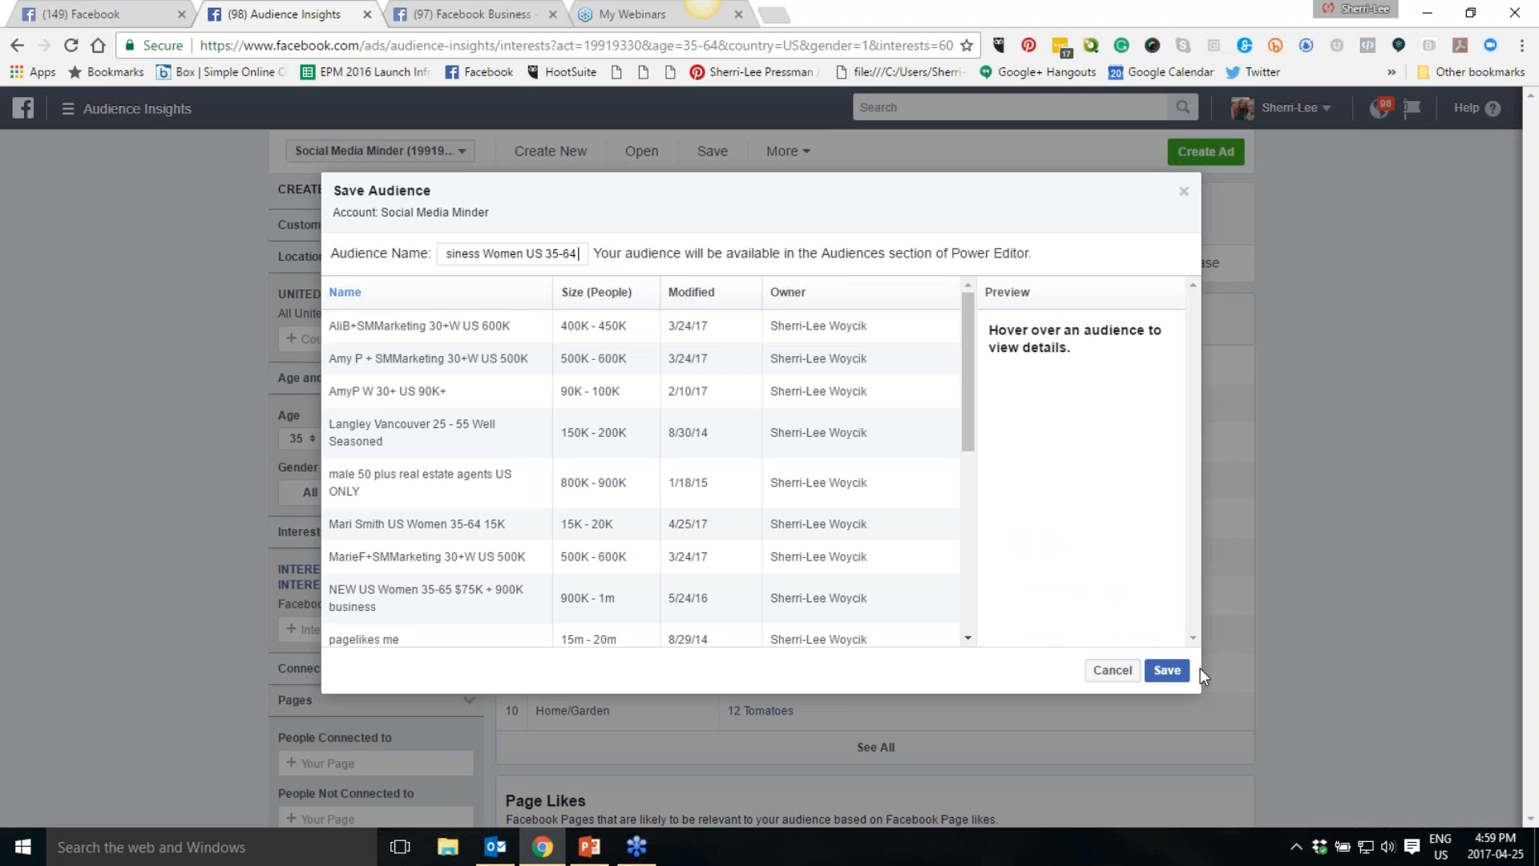
{"action": "left_click", "coordinate": [1167, 670]}
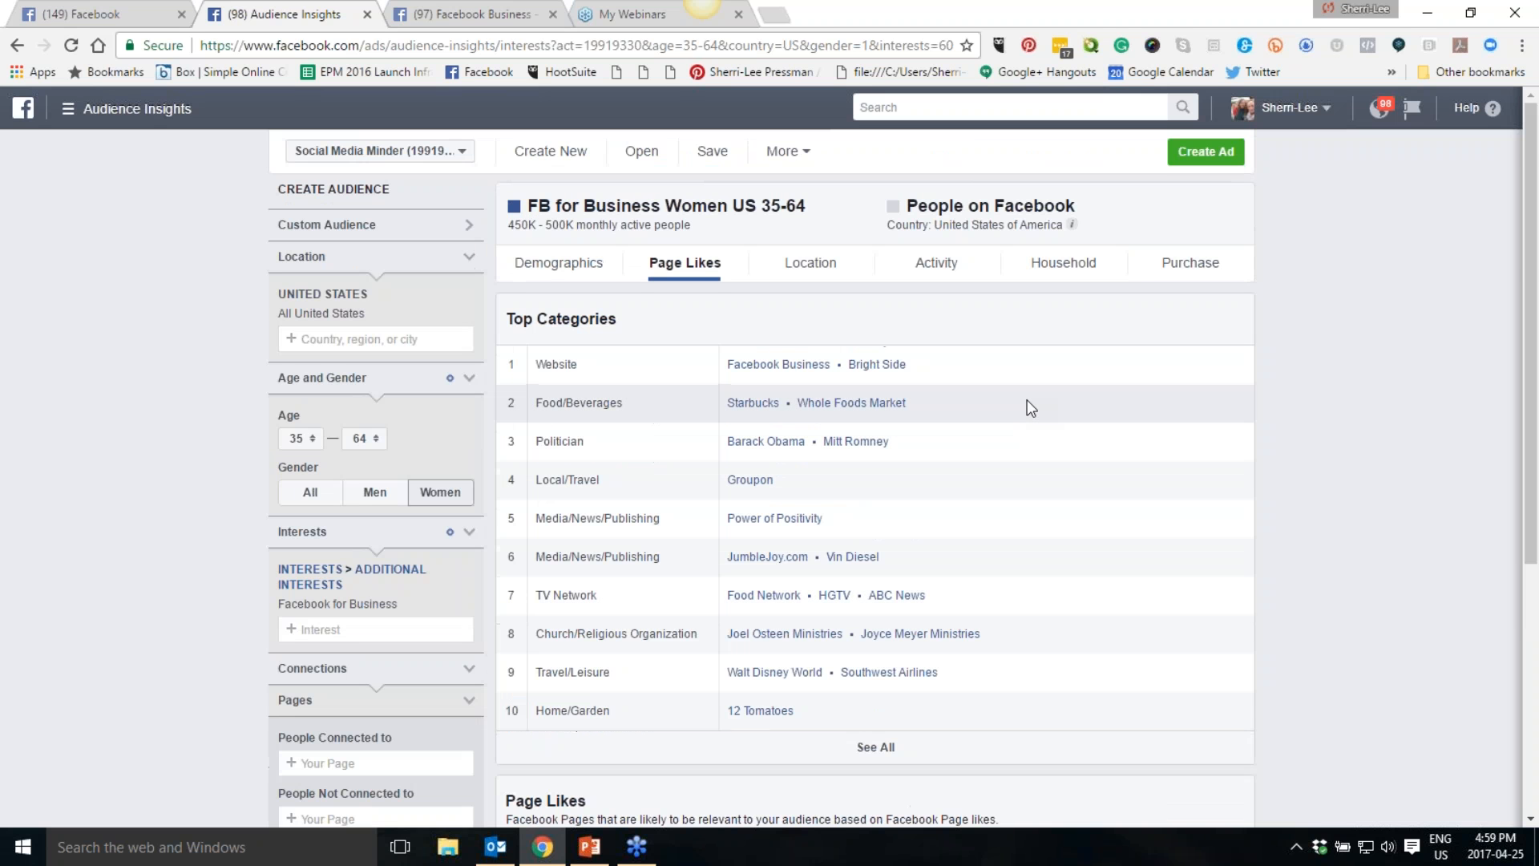
- Remove the Facebook for Business interest and add Mari Smith as the interest instead
{"action": "scroll", "coordinate": [1027, 400], "scroll_direction": "down", "scroll_amount": 5}
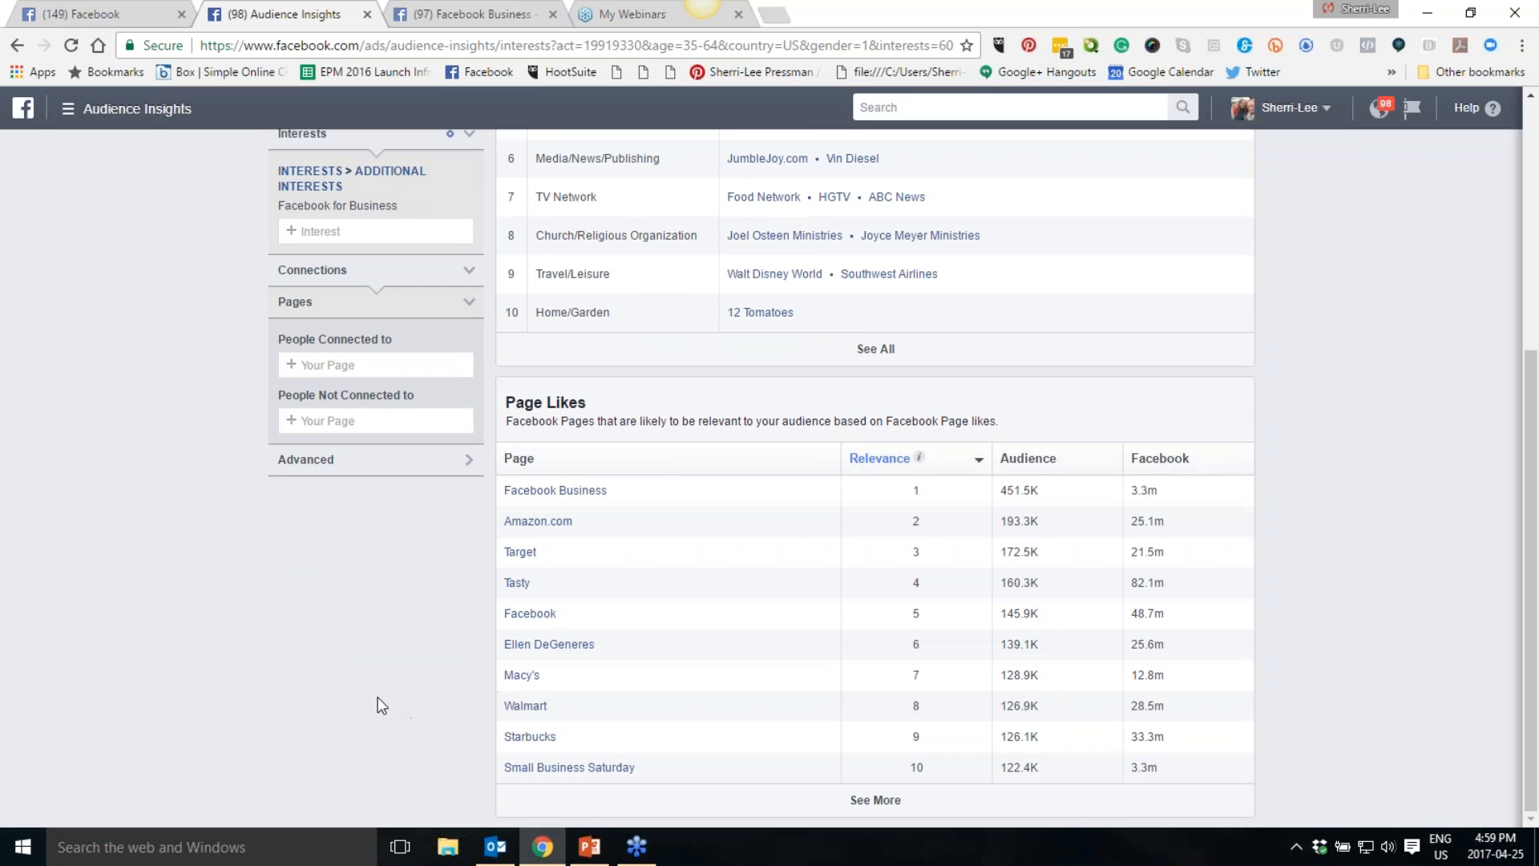
{"action": "scroll", "coordinate": [381, 703], "scroll_direction": "up", "scroll_amount": 1}
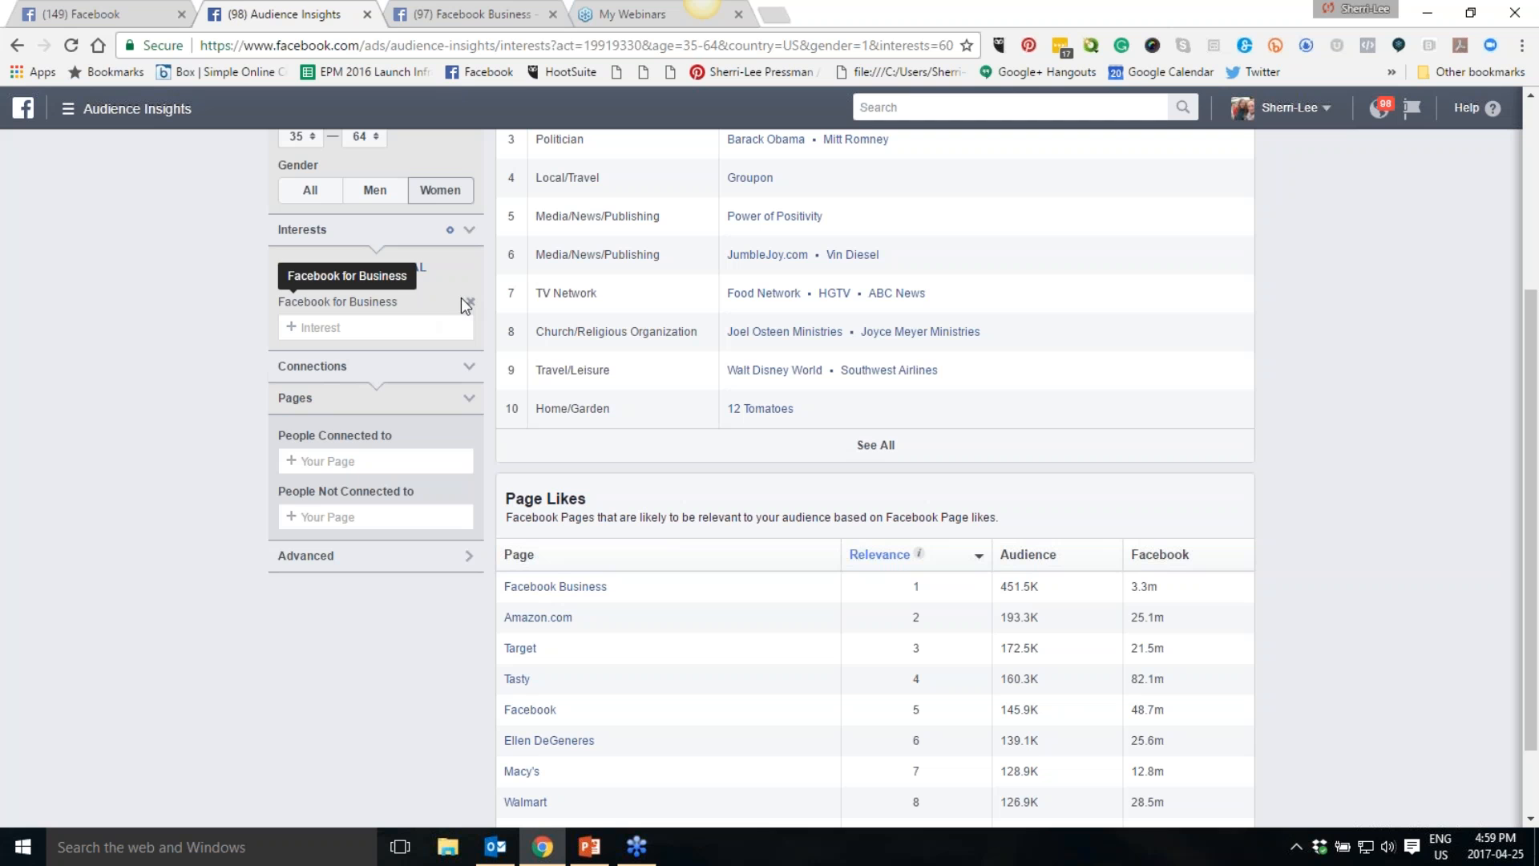
{"action": "left_click", "coordinate": [469, 302]}
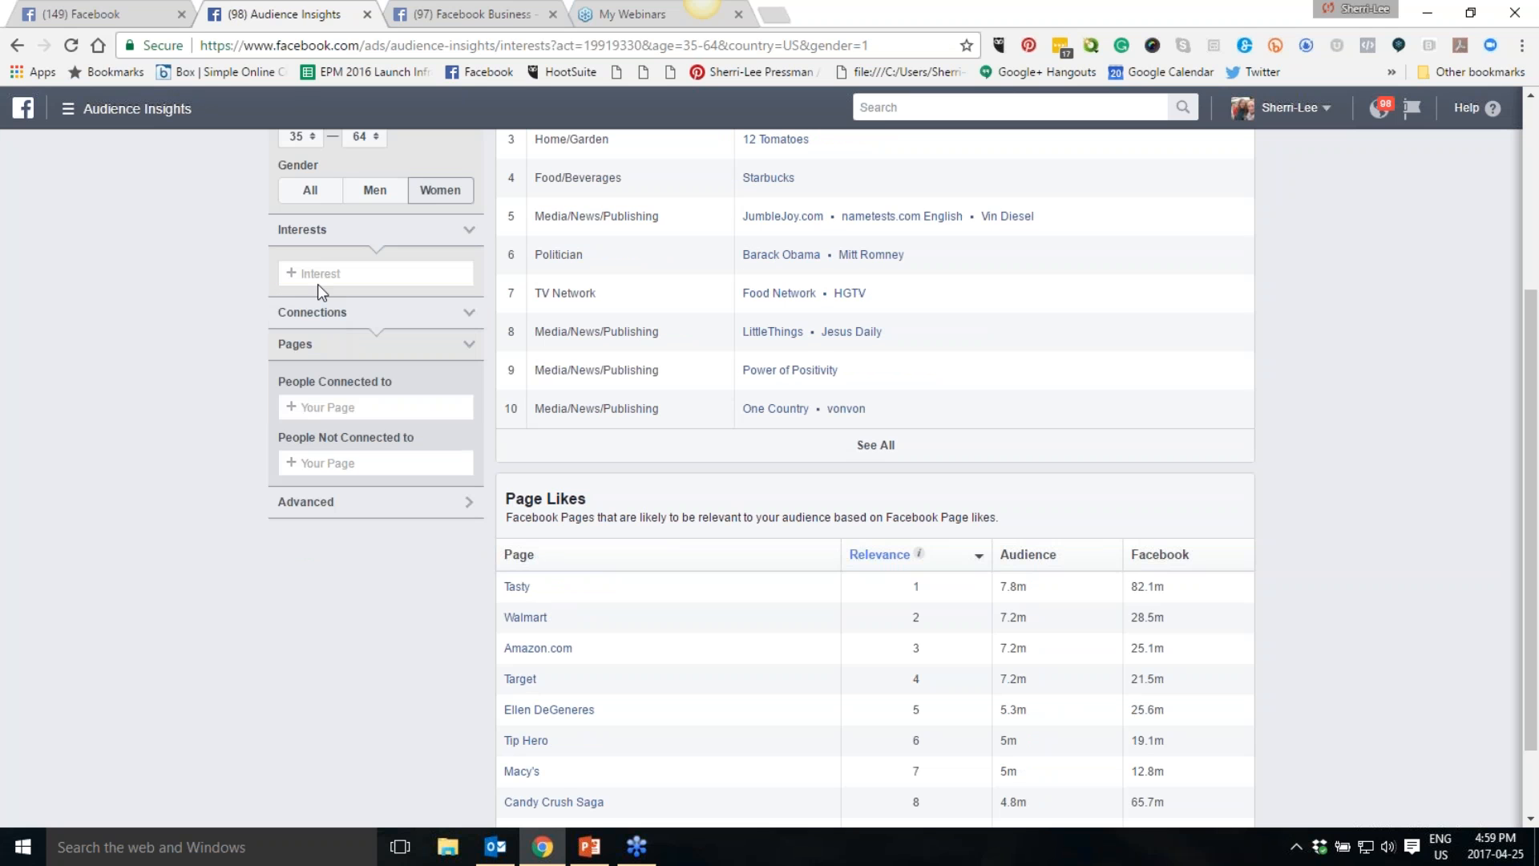
{"action": "left_click", "coordinate": [317, 283]}
{"action": "type", "text": "Mari Smith"}
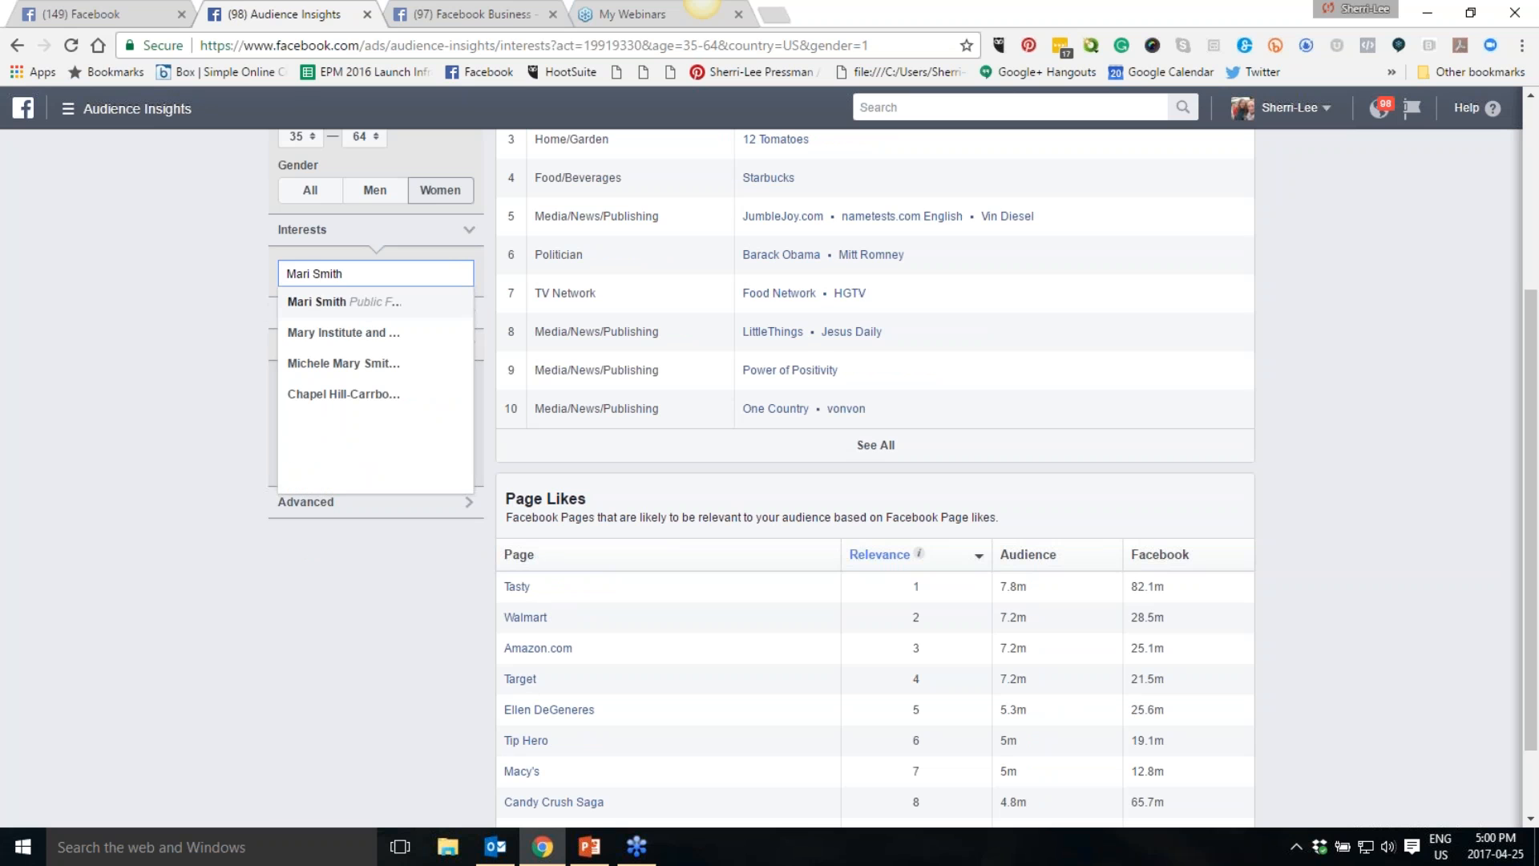
{"action": "left_click", "coordinate": [325, 302]}
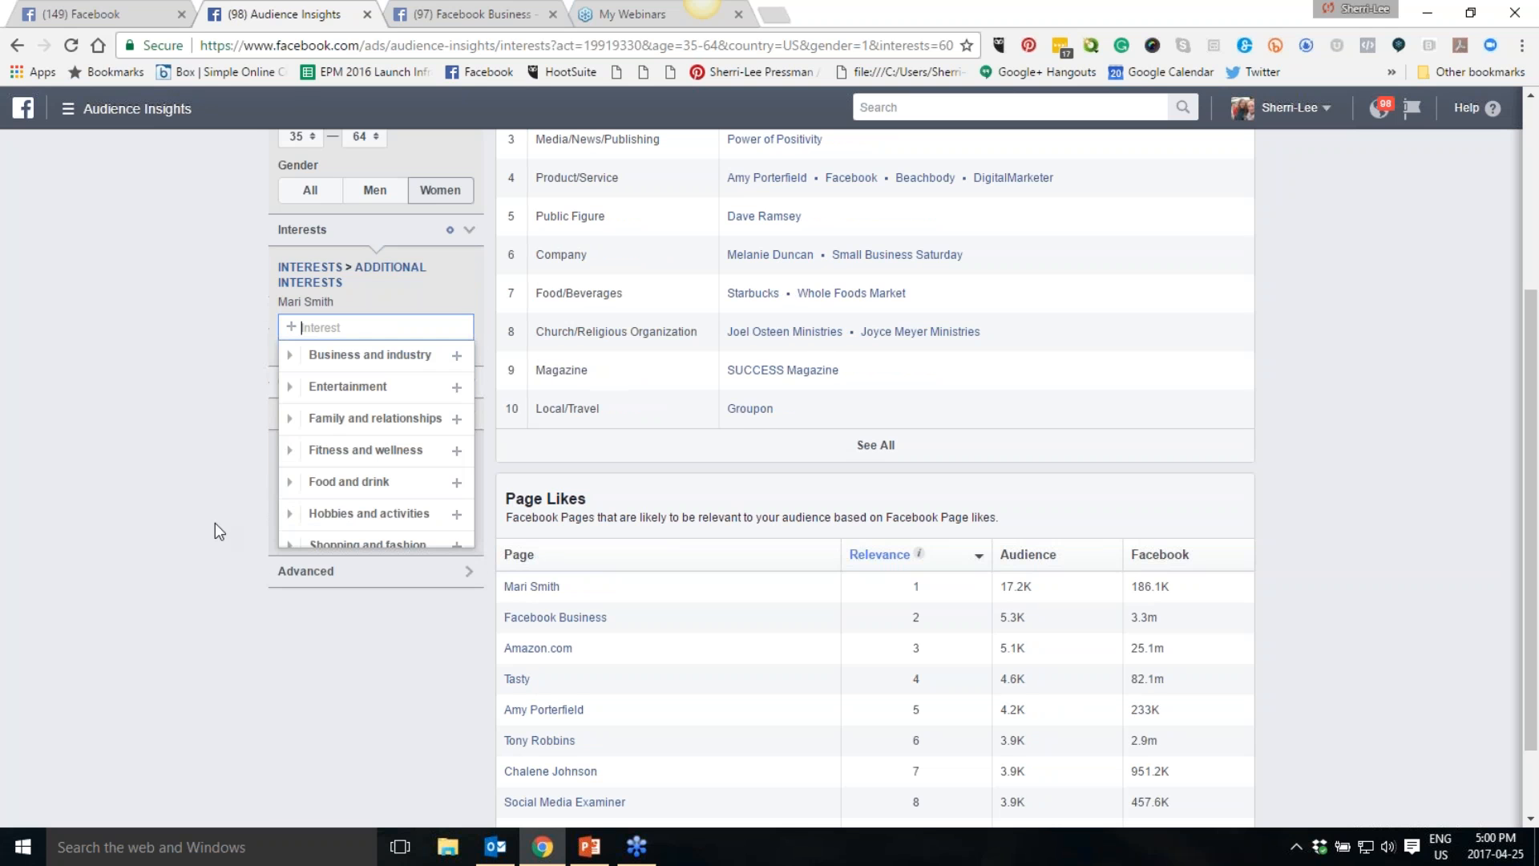
{"action": "left_click", "coordinate": [156, 559]}
- Open Amy Porterfield's page from the page likes list in a new tab
{"action": "scroll", "coordinate": [355, 678], "scroll_direction": "down", "scroll_amount": 1}
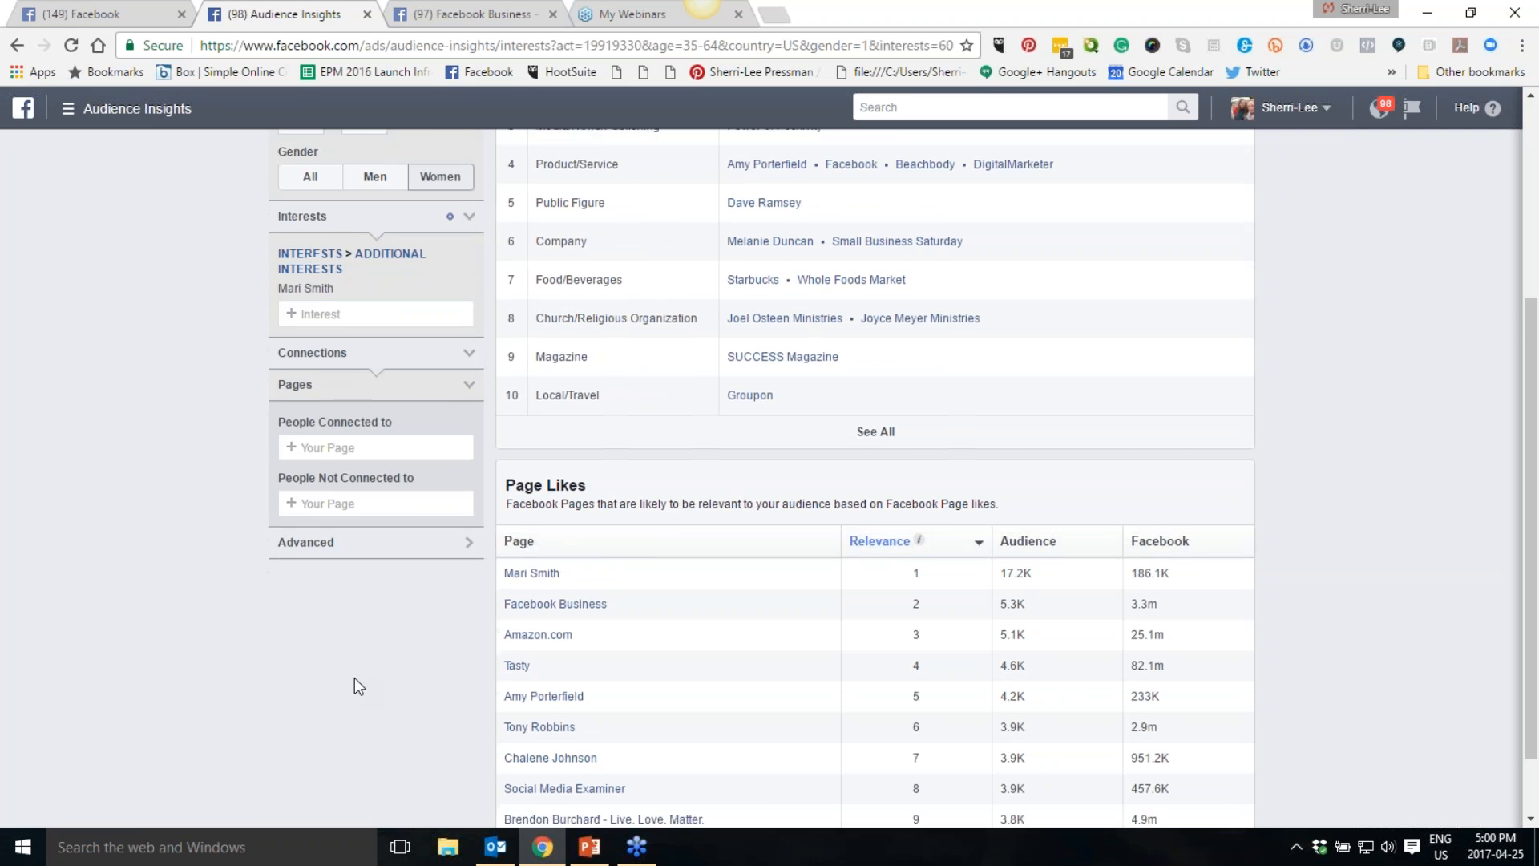
{"action": "mouse_move", "coordinate": [548, 623]}
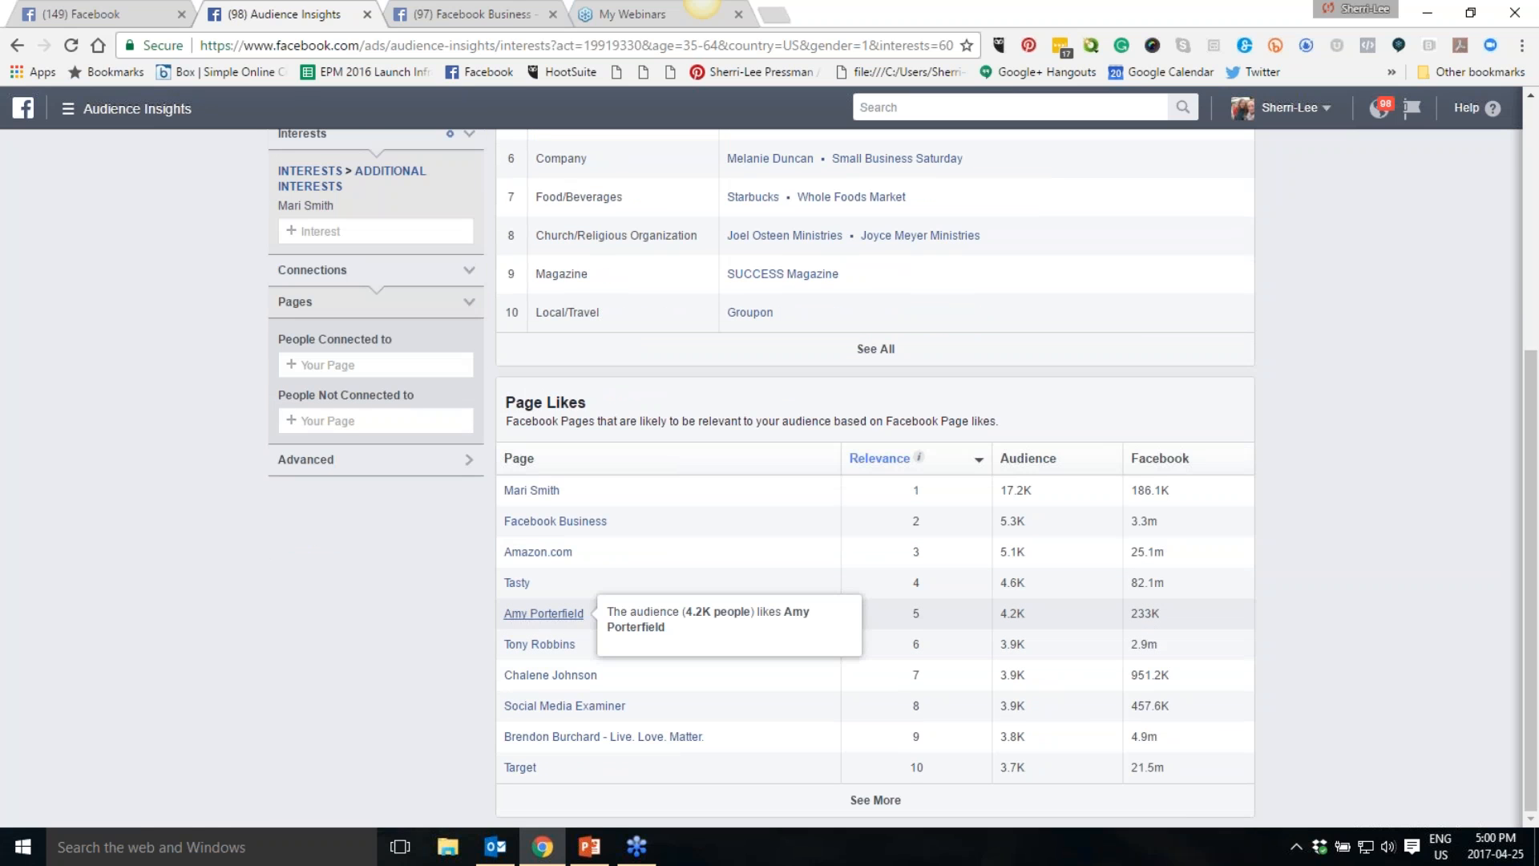
{"action": "left_click", "coordinate": [549, 622], "text": "ctrl"}
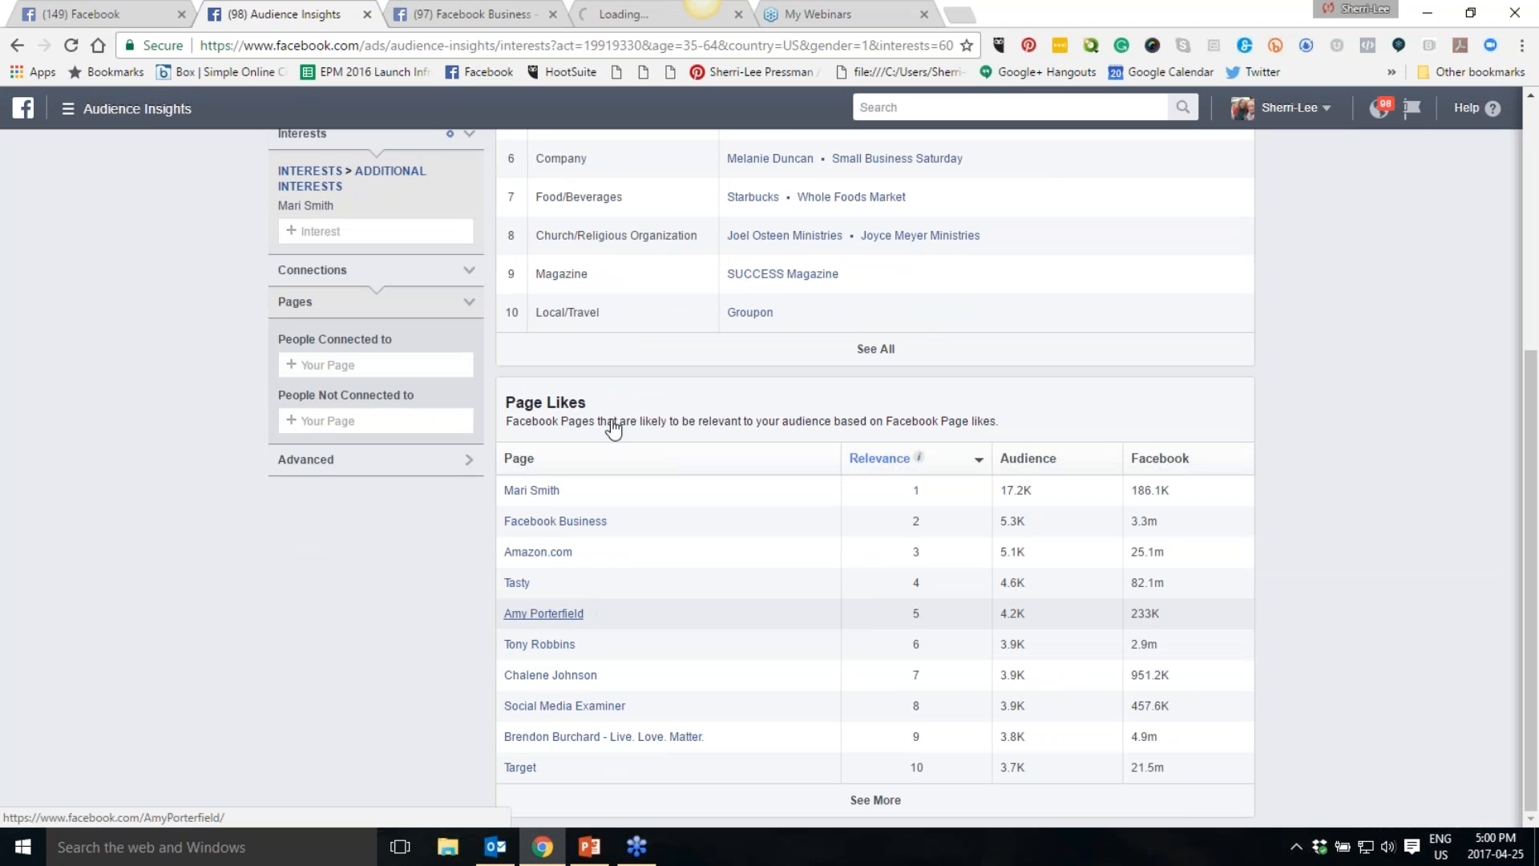
{"action": "left_click", "coordinate": [626, 18]}
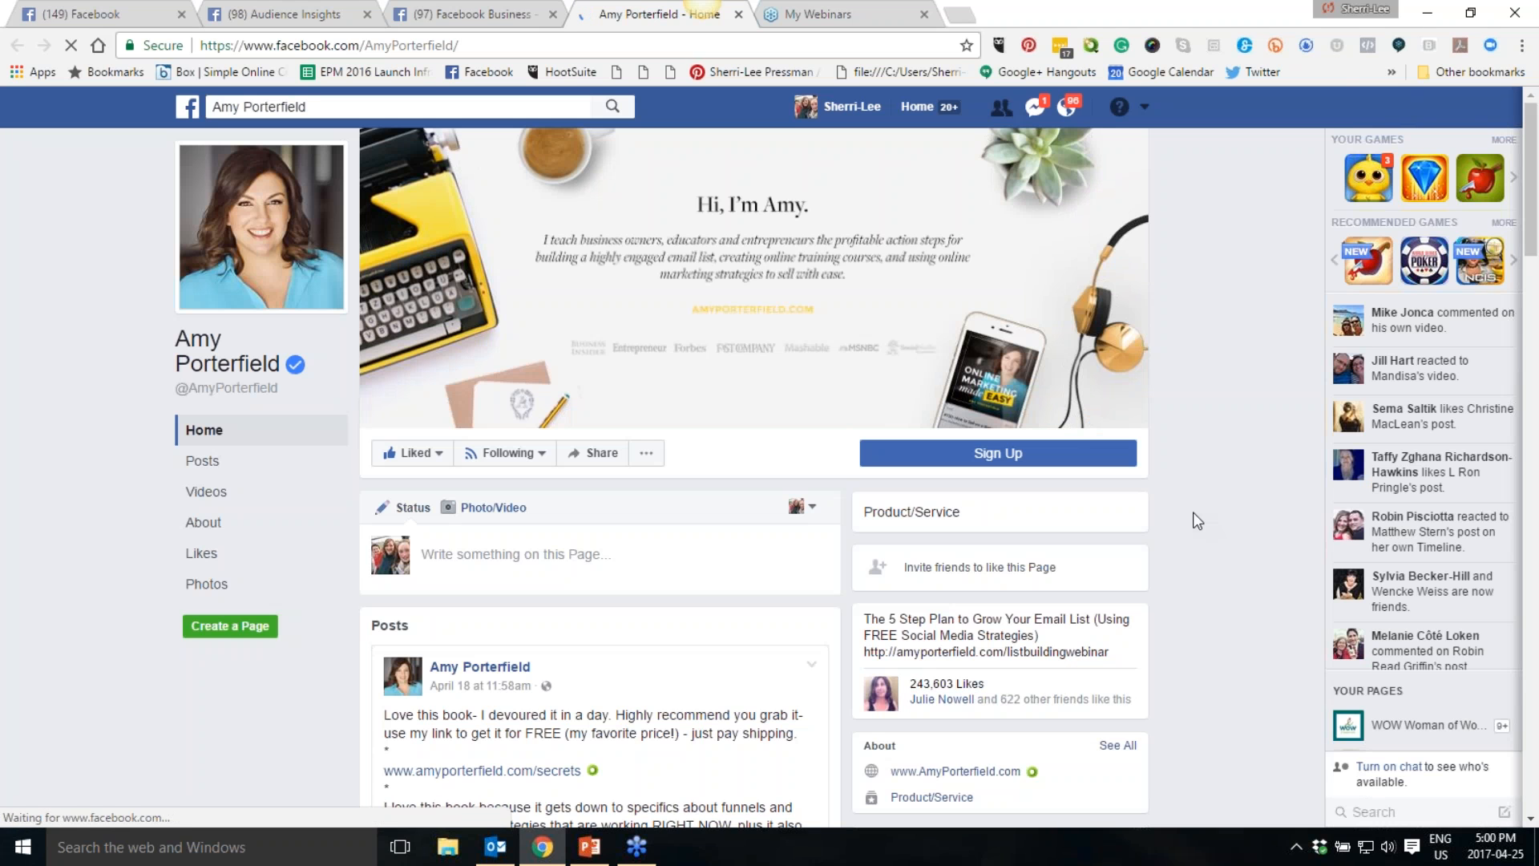
- Browse the posts and sidebar on Amy Porterfield's page
{"action": "scroll", "coordinate": [1197, 520], "scroll_direction": "down", "scroll_amount": 7}
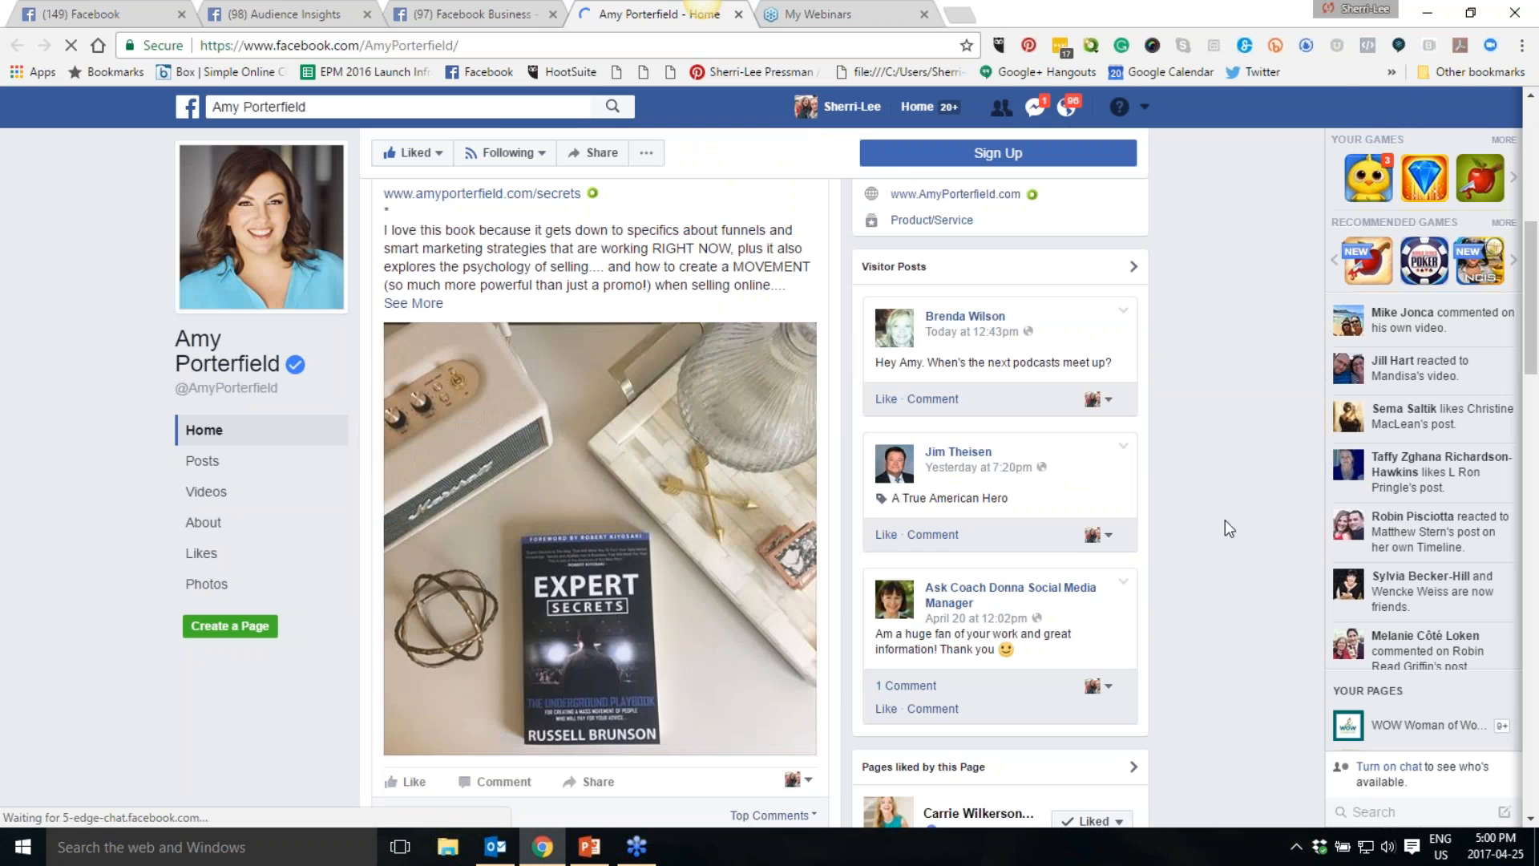
{"action": "scroll", "coordinate": [1225, 521], "scroll_direction": "down", "scroll_amount": 6}
{"action": "scroll", "coordinate": [1225, 521], "scroll_direction": "up", "scroll_amount": 6}
{"action": "scroll", "coordinate": [639, 429], "scroll_direction": "up", "scroll_amount": 2}
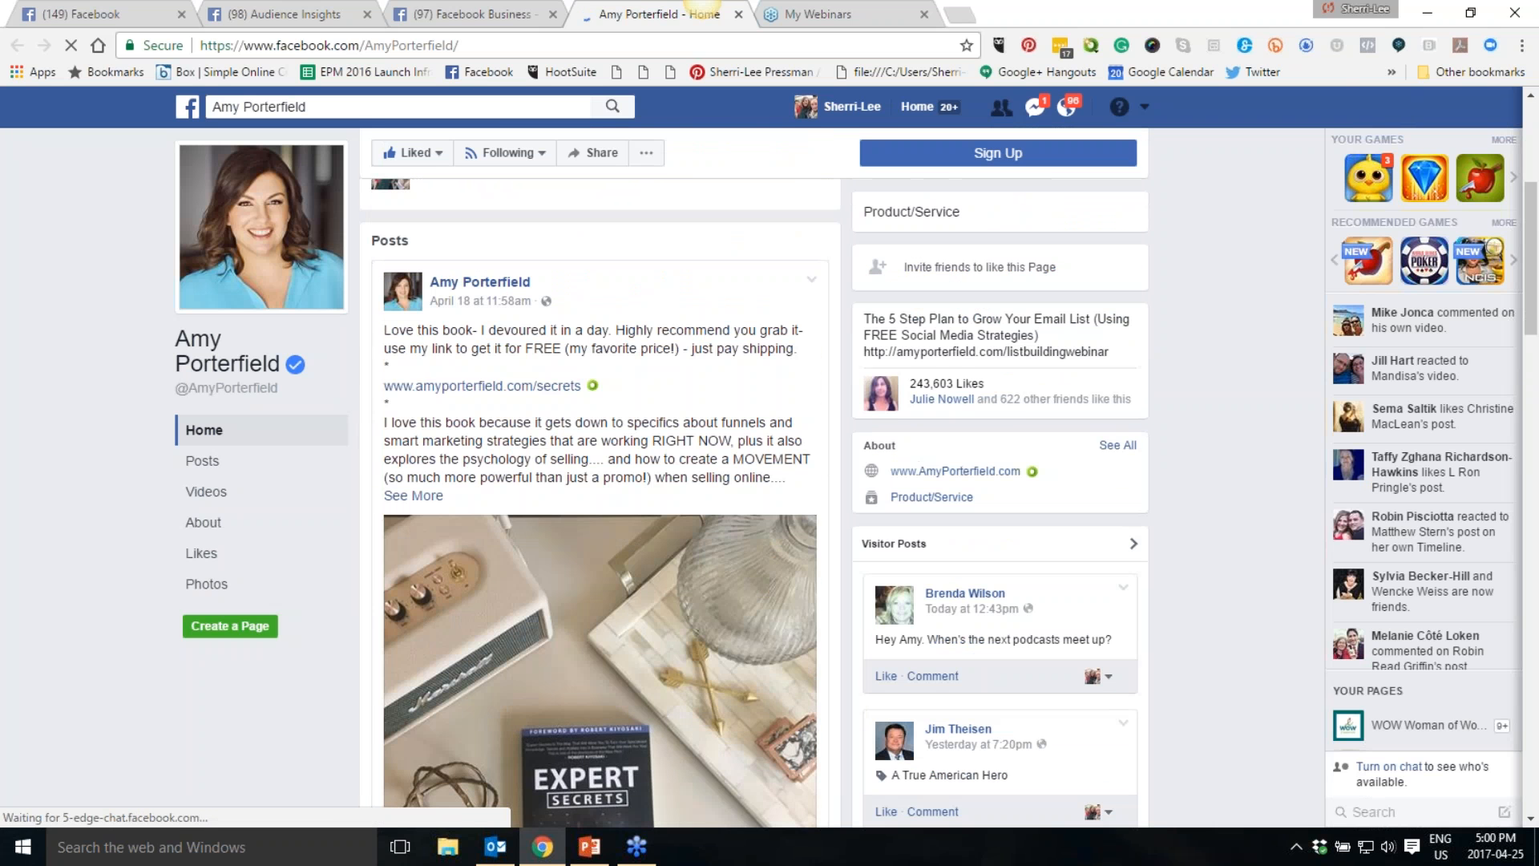
{"action": "scroll", "coordinate": [639, 428], "scroll_direction": "down", "scroll_amount": 8}
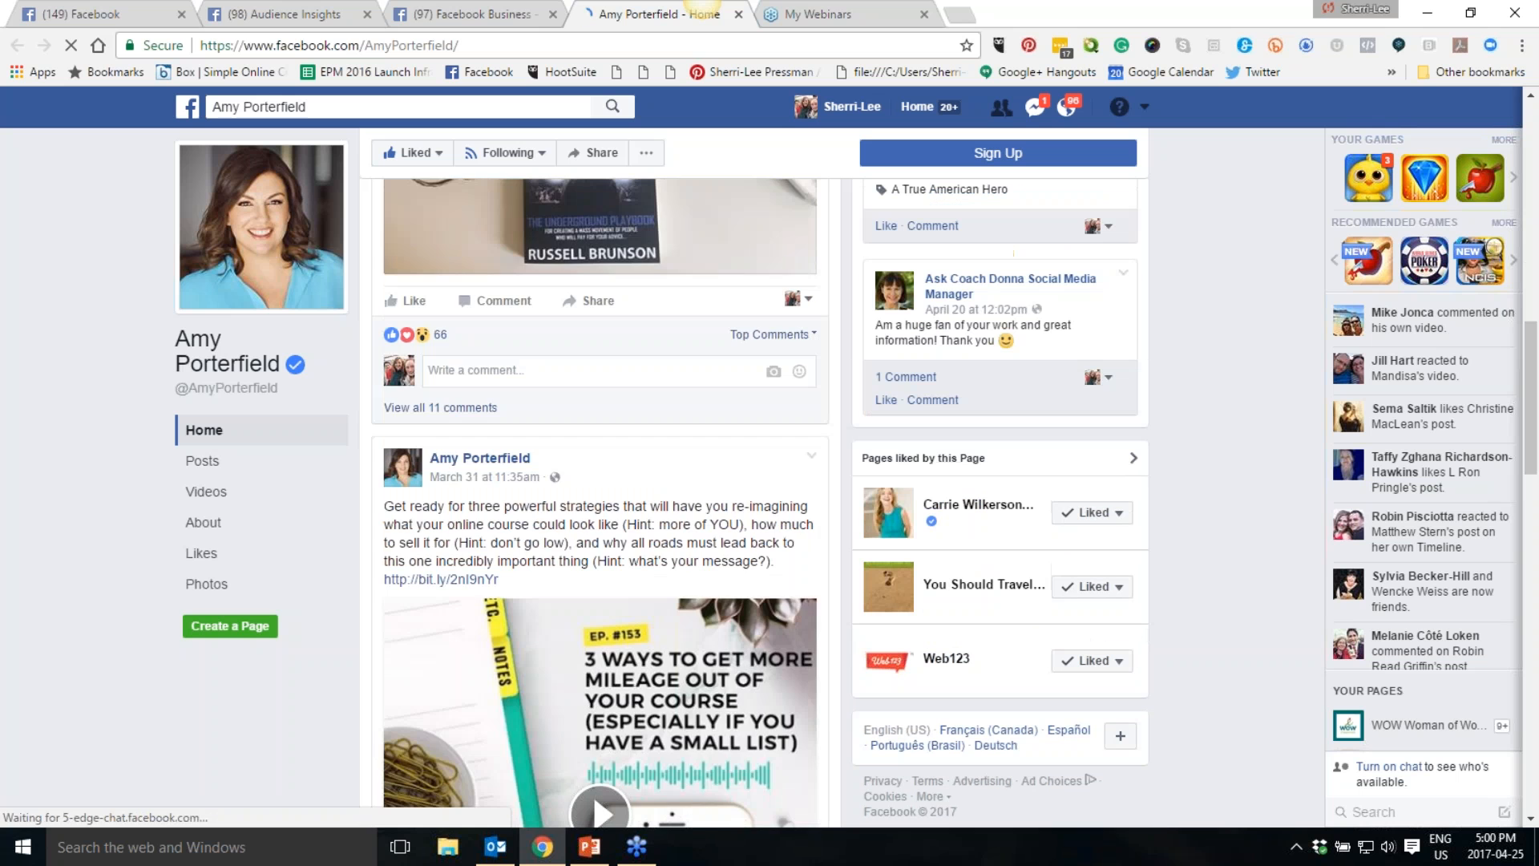
{"action": "scroll", "coordinate": [782, 479], "scroll_direction": "down", "scroll_amount": 4}
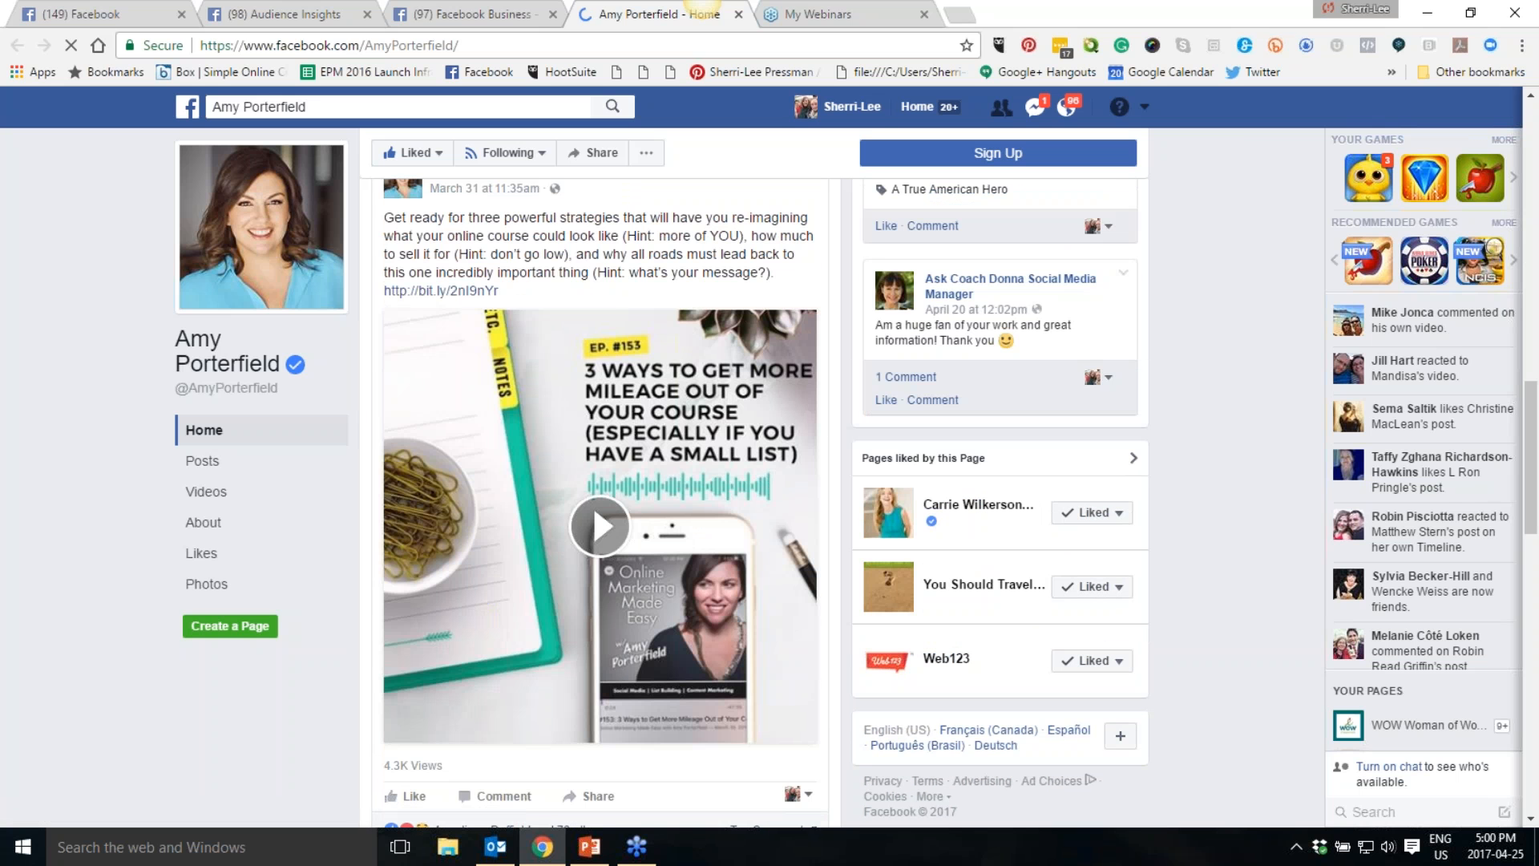
{"action": "scroll", "coordinate": [602, 481], "scroll_direction": "down", "scroll_amount": 6}
{"action": "scroll", "coordinate": [599, 503], "scroll_direction": "down", "scroll_amount": 8}
{"action": "scroll", "coordinate": [599, 503], "scroll_direction": "up", "scroll_amount": 7}
- Back in Audience Insights, add Amy Porterfield as an interest and remove the Mari Smith interest
{"action": "left_click", "coordinate": [283, 15]}
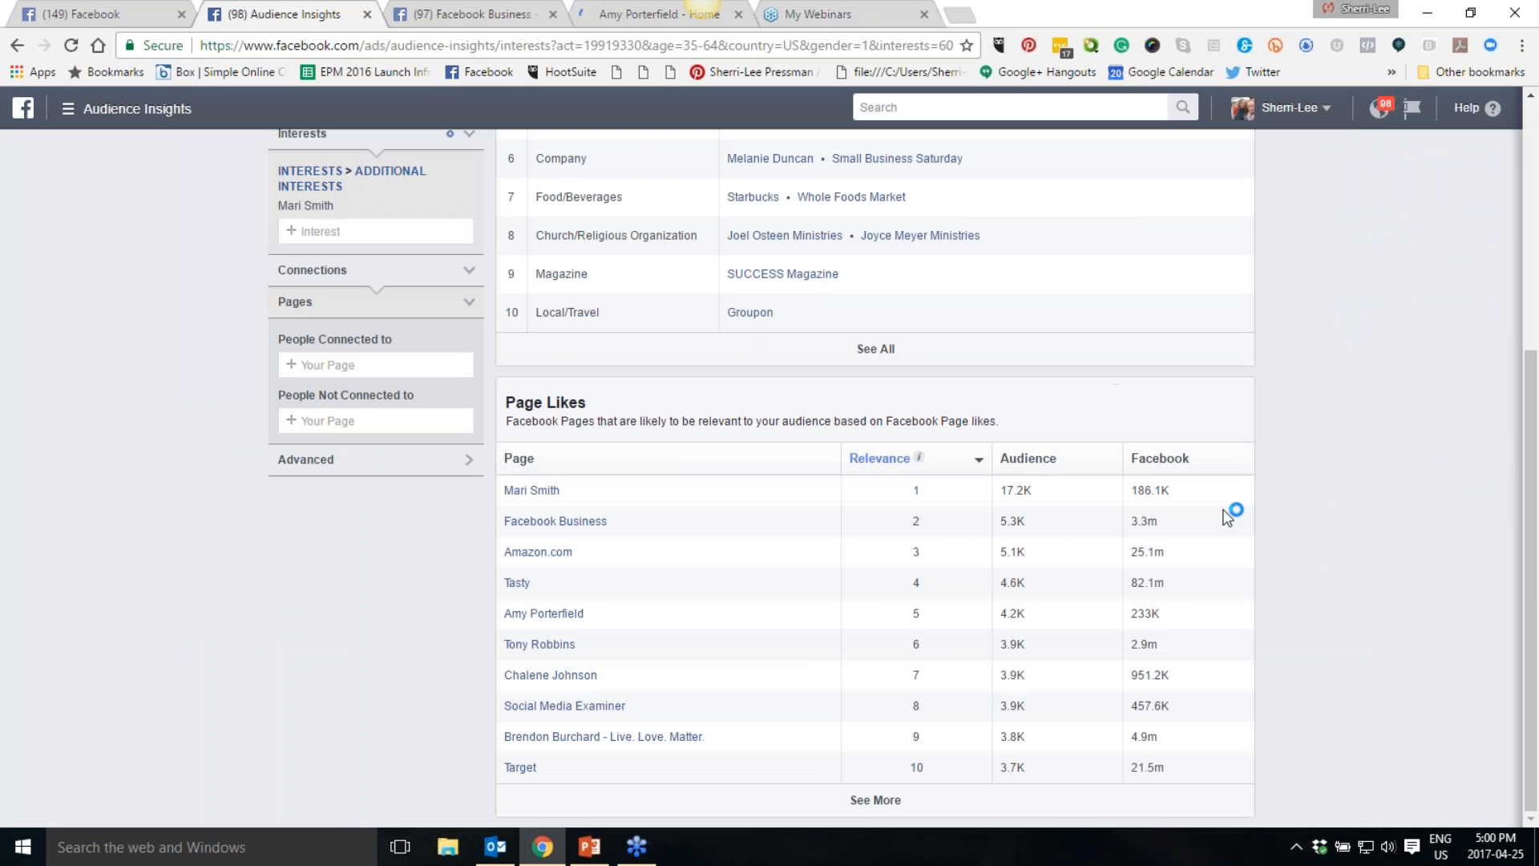
{"action": "left_click", "coordinate": [341, 230]}
{"action": "type", "text": "Amy"}
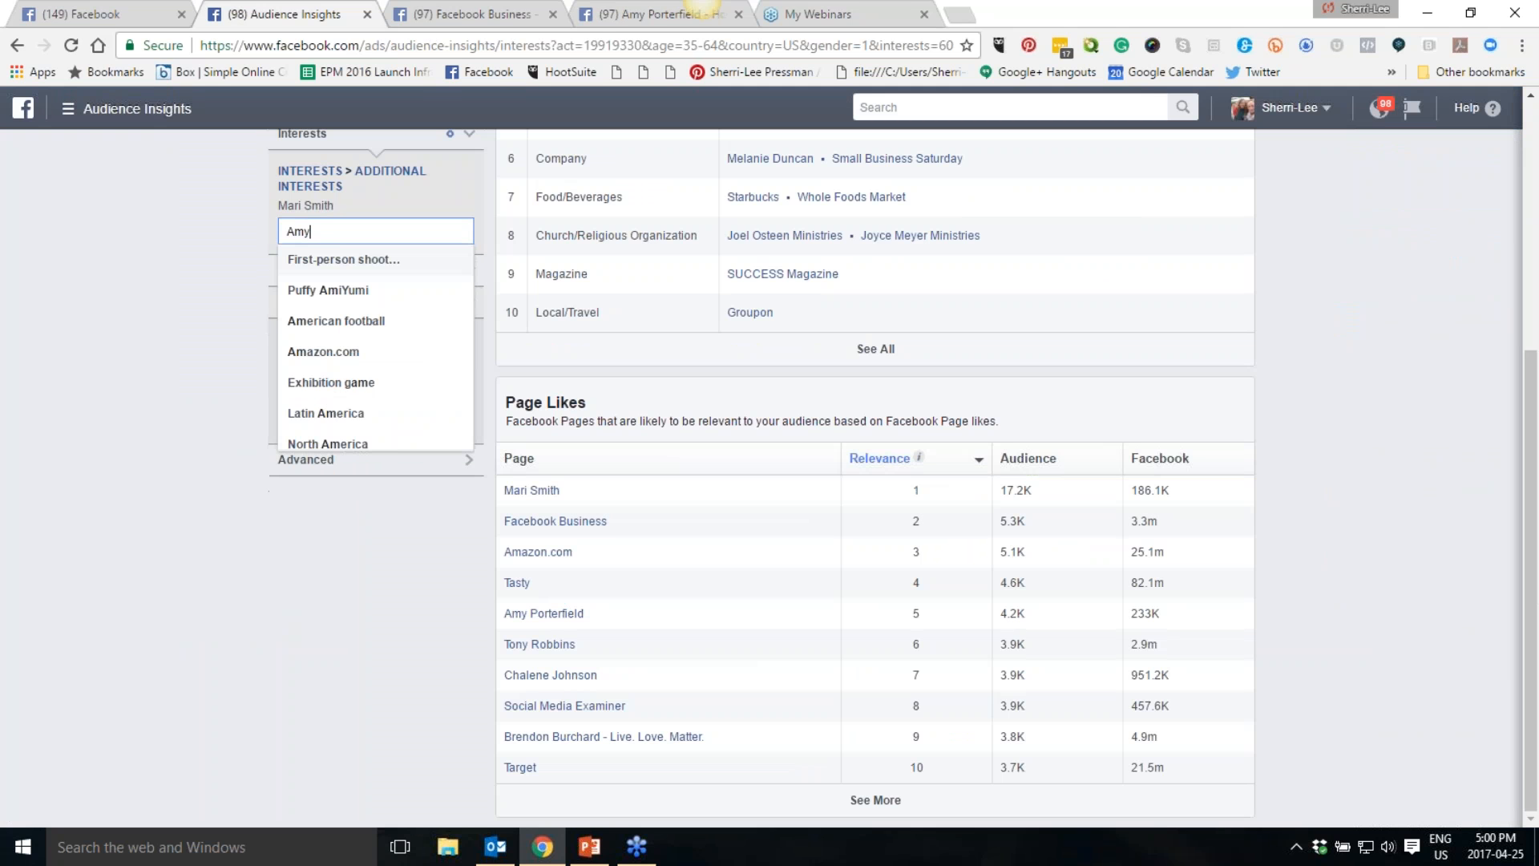
{"action": "type", "text": " POrterfield"}
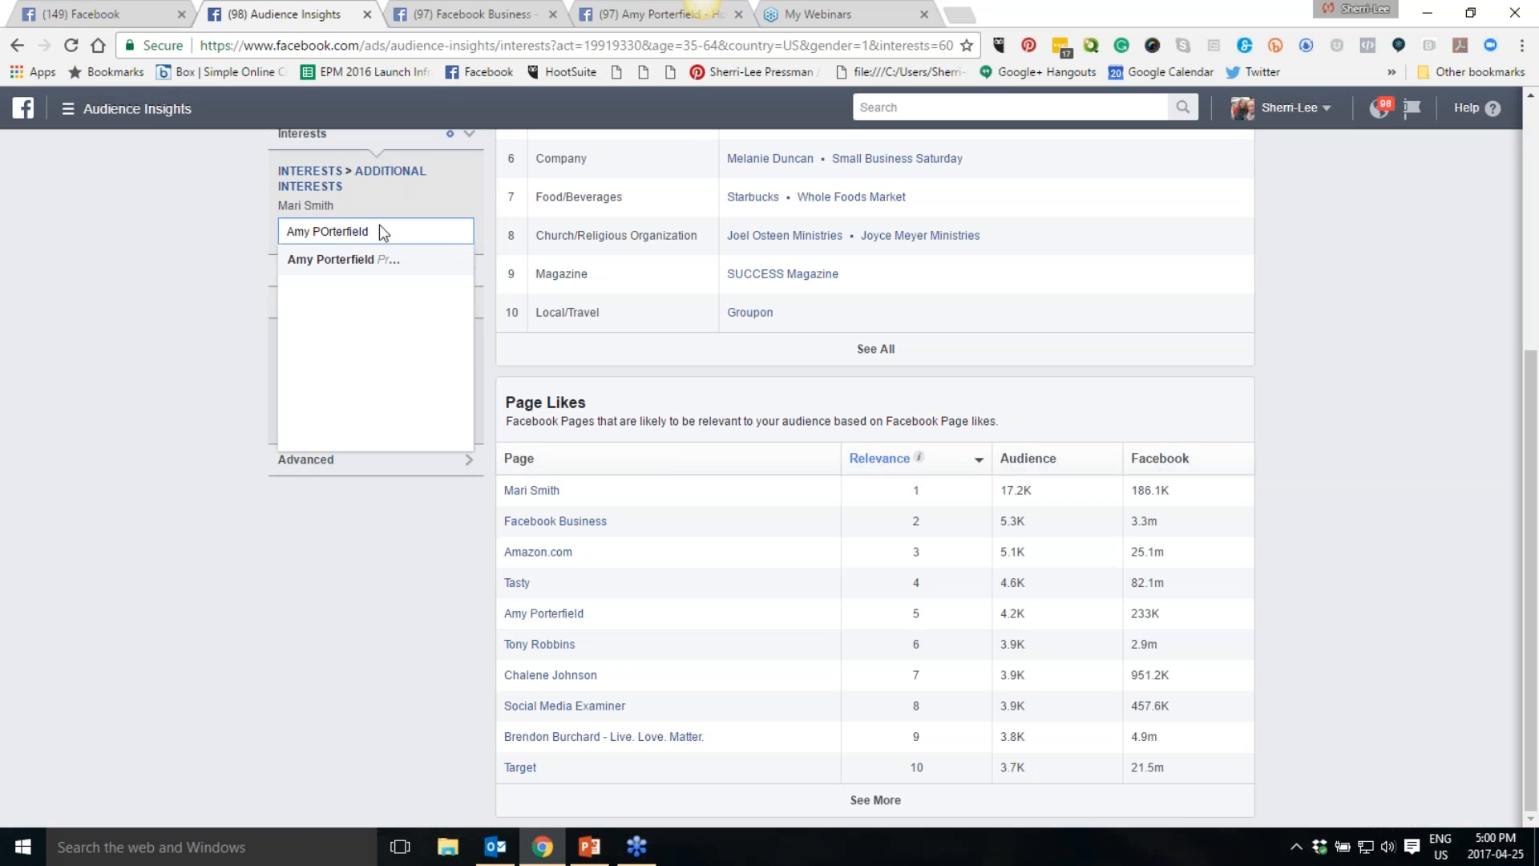
{"action": "left_click", "coordinate": [339, 261]}
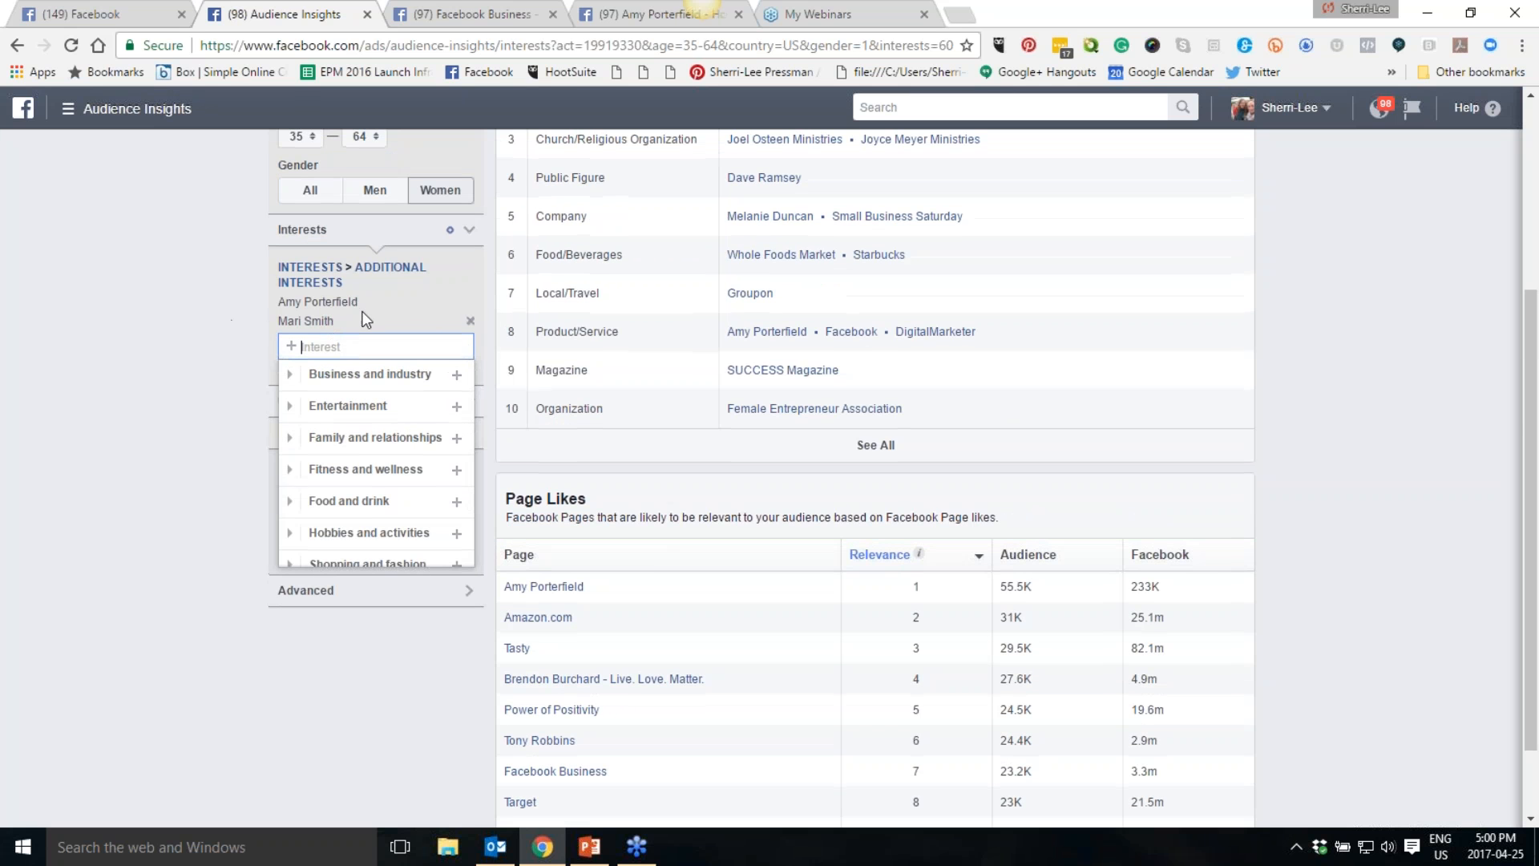
{"action": "left_click", "coordinate": [472, 322]}
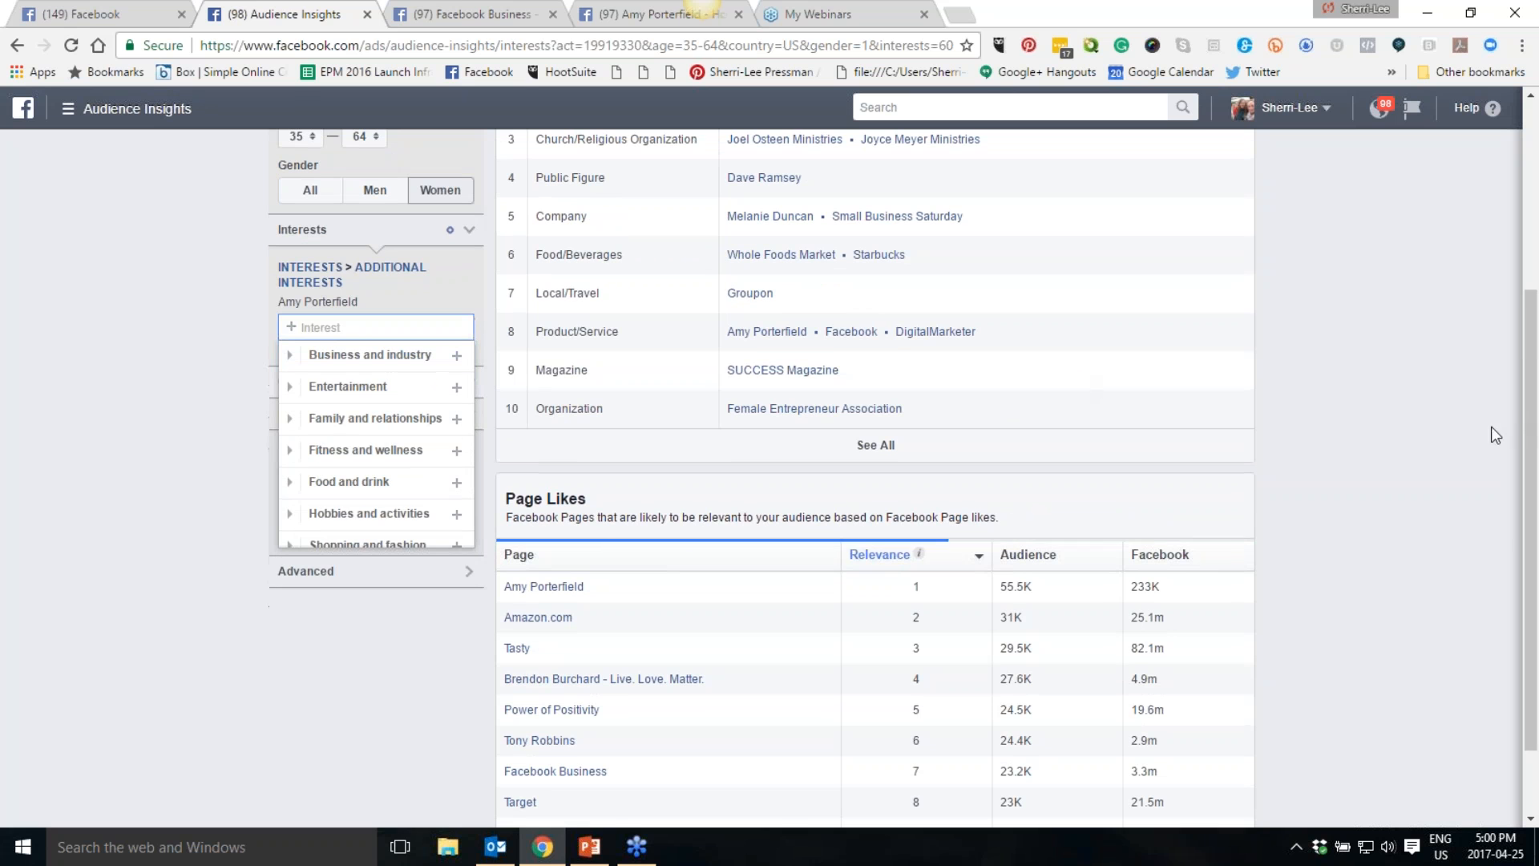
{"action": "left_click", "coordinate": [1351, 506]}
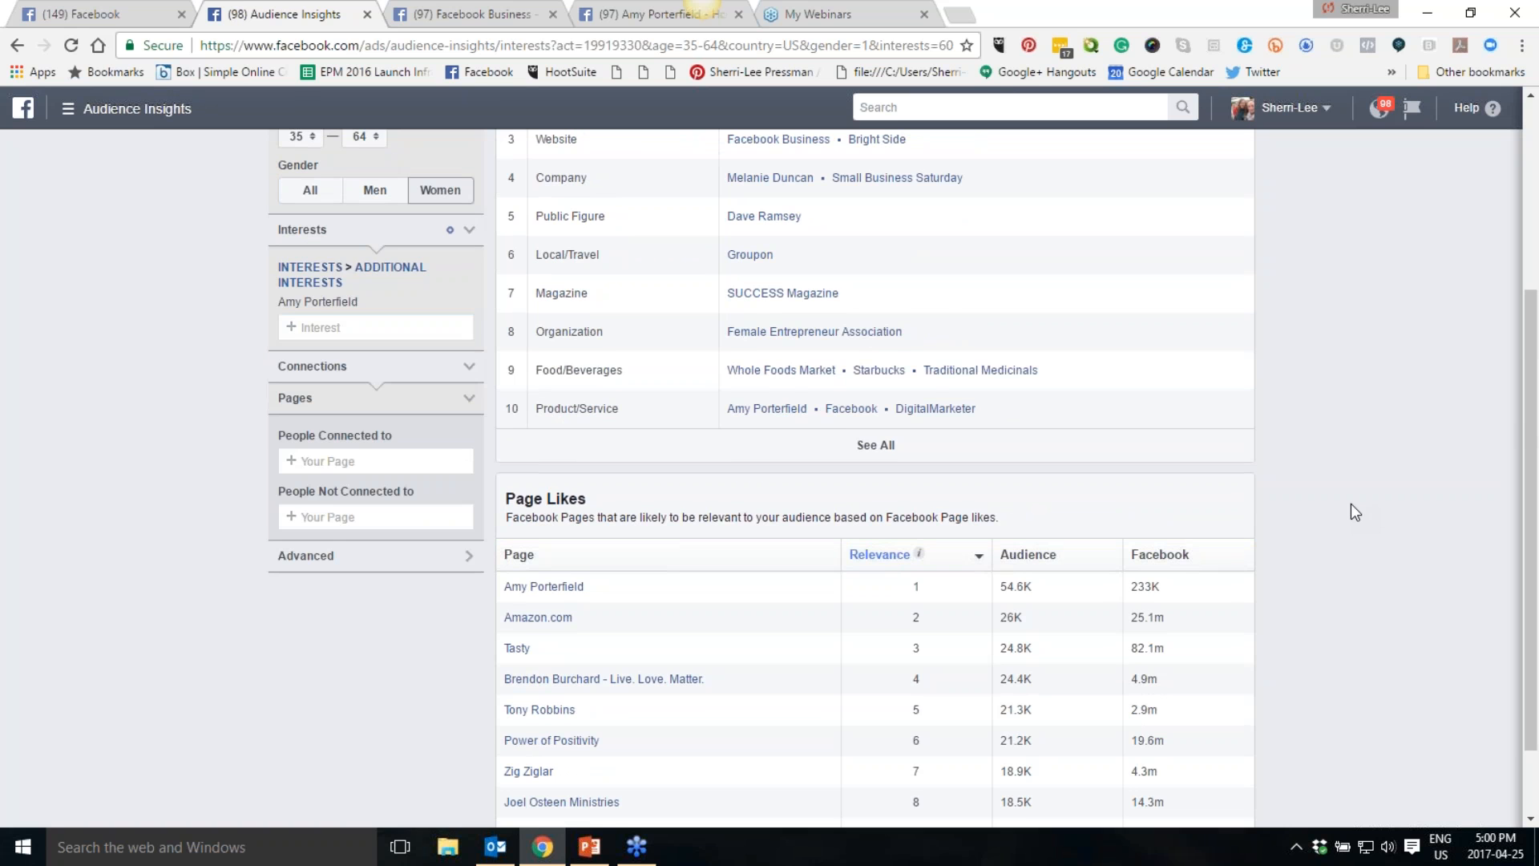
- Save the audience as a new one named "Amy P US Women 35-64 70K"
{"action": "scroll", "coordinate": [1350, 506], "scroll_direction": "up", "scroll_amount": 4}
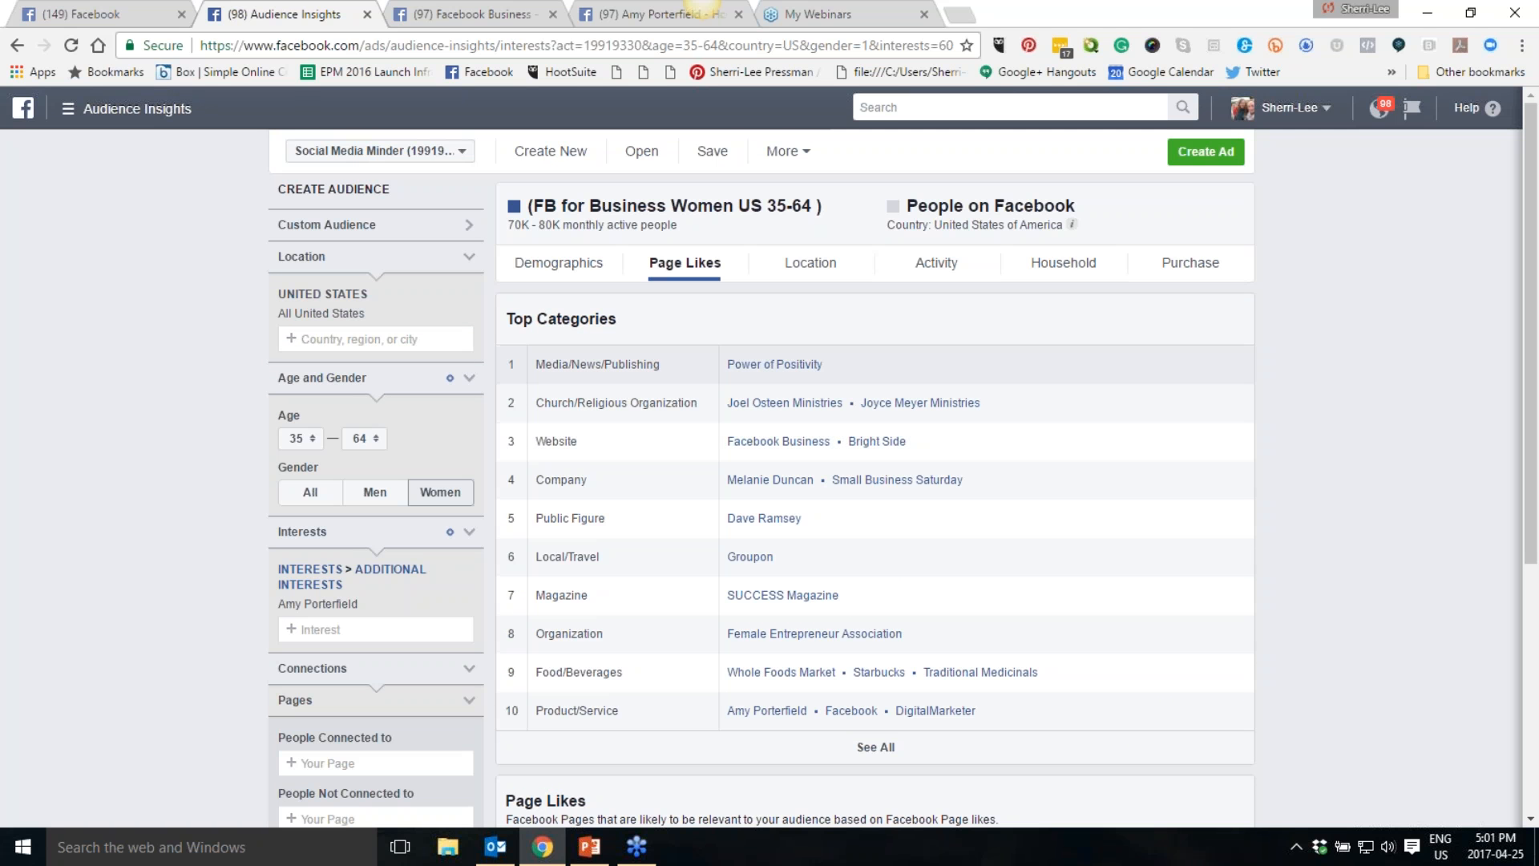
{"action": "left_click", "coordinate": [809, 154]}
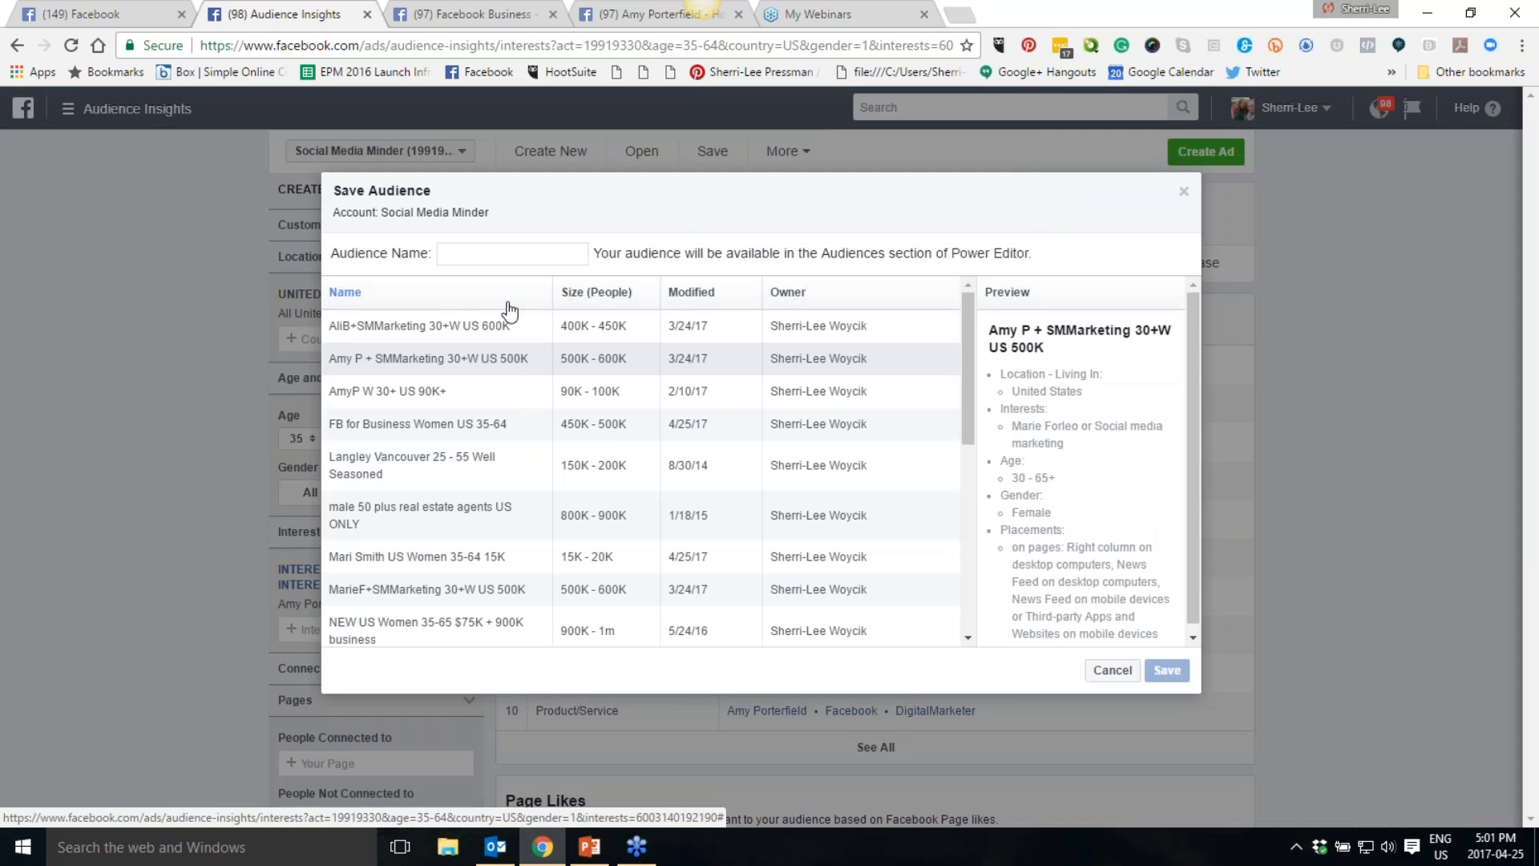
{"action": "left_click", "coordinate": [494, 253]}
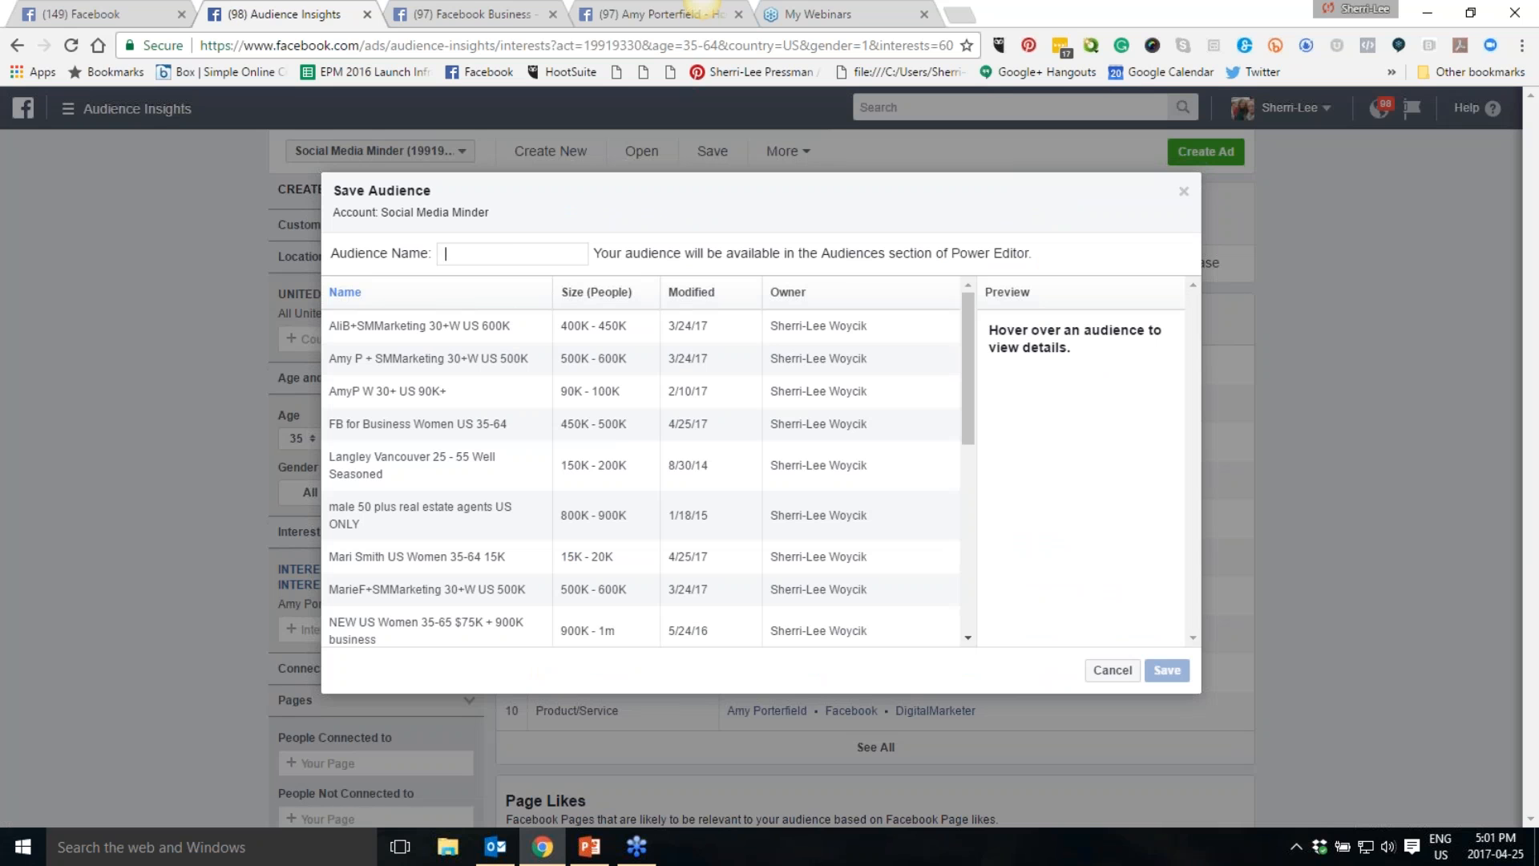
{"action": "type", "text": "Amy P"}
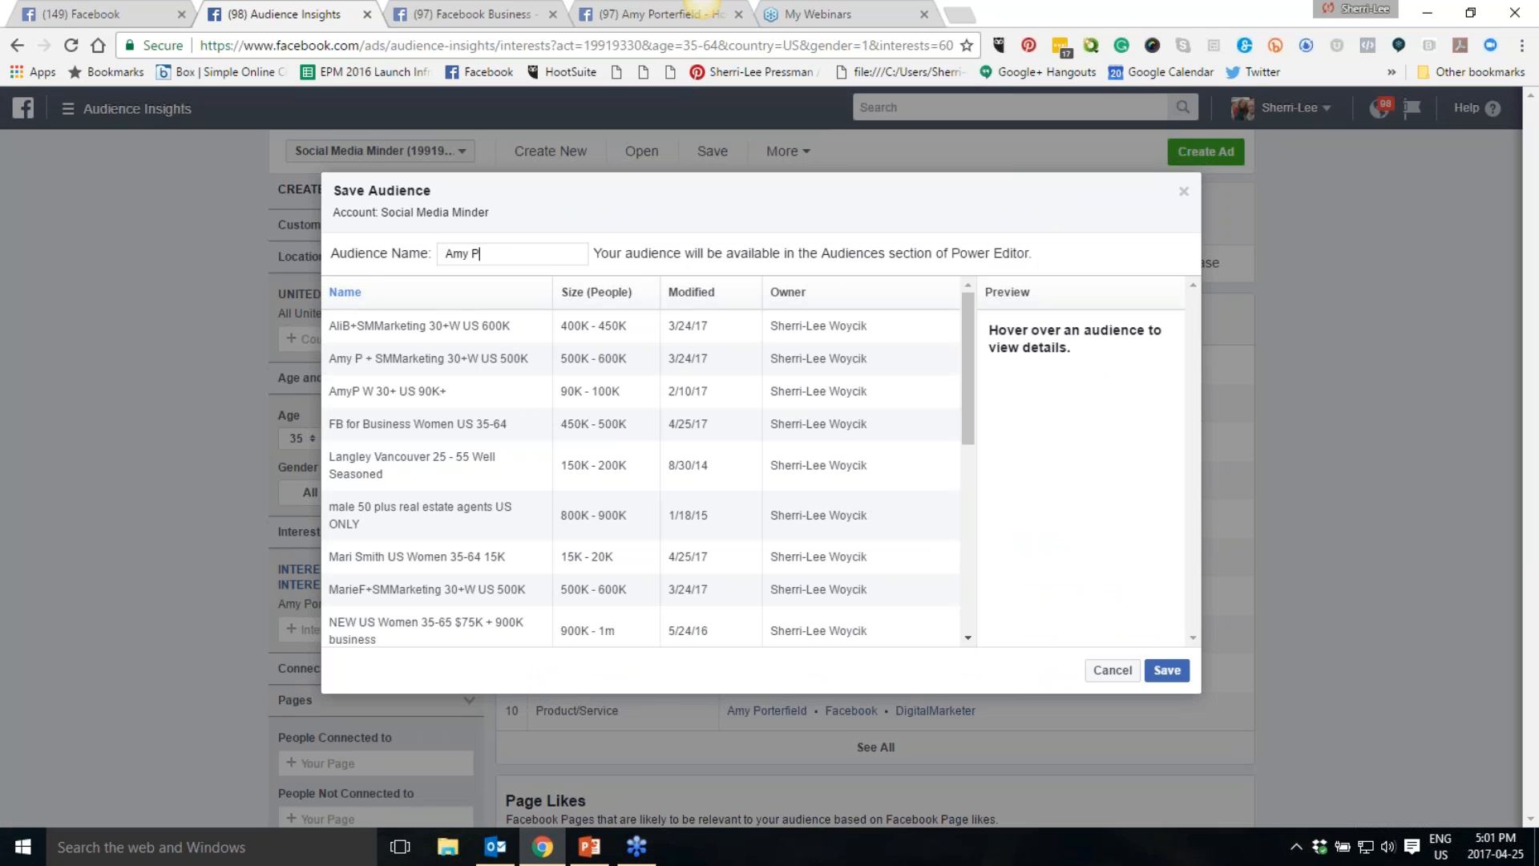
{"action": "type", "text": " US Women 35-64"}
{"action": "type", "text": "70K"}
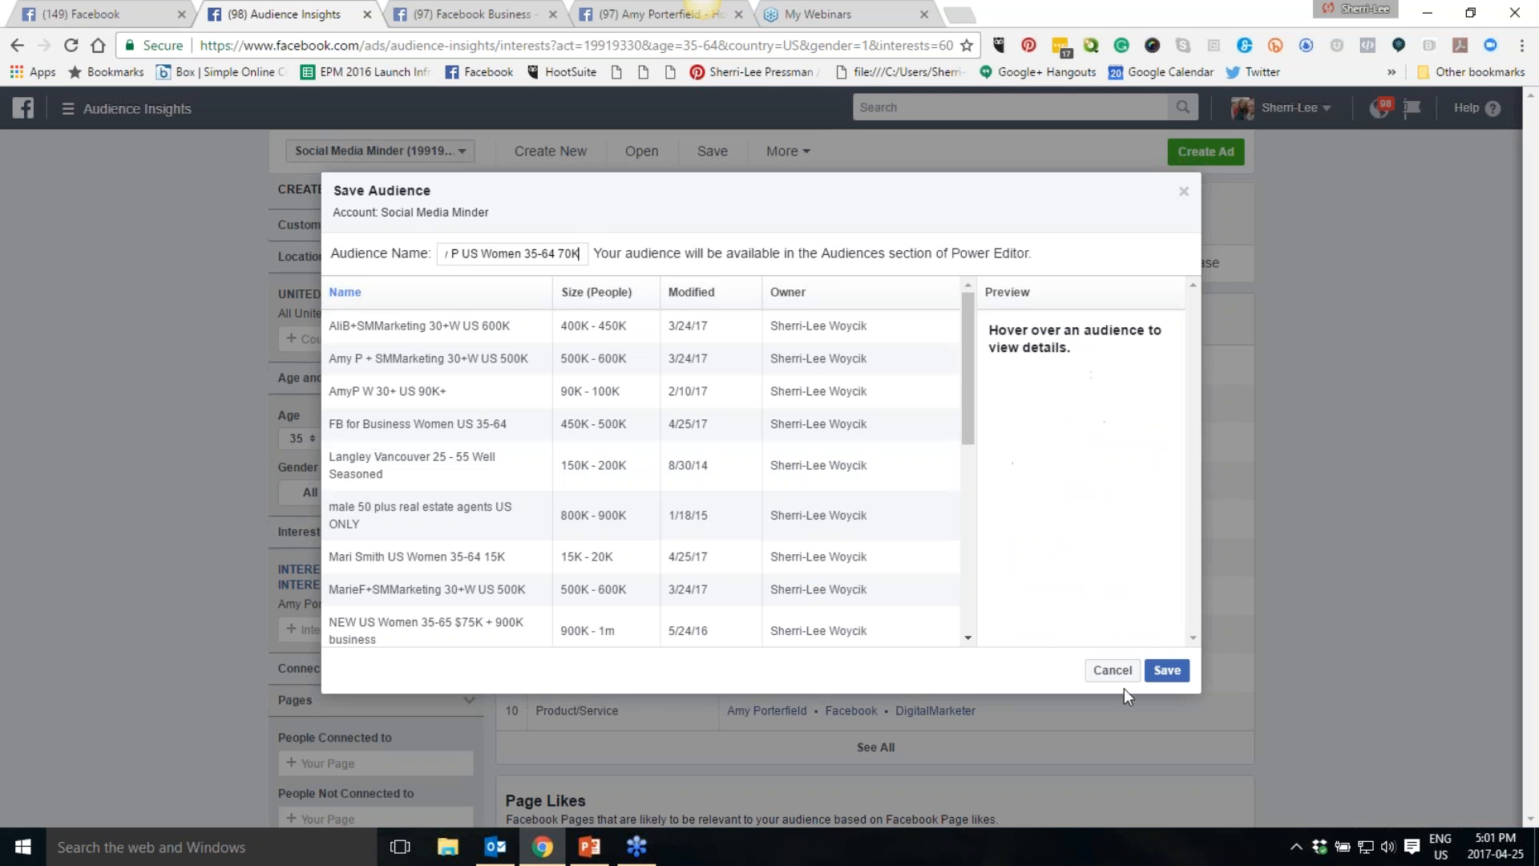
{"action": "left_click", "coordinate": [1169, 669]}
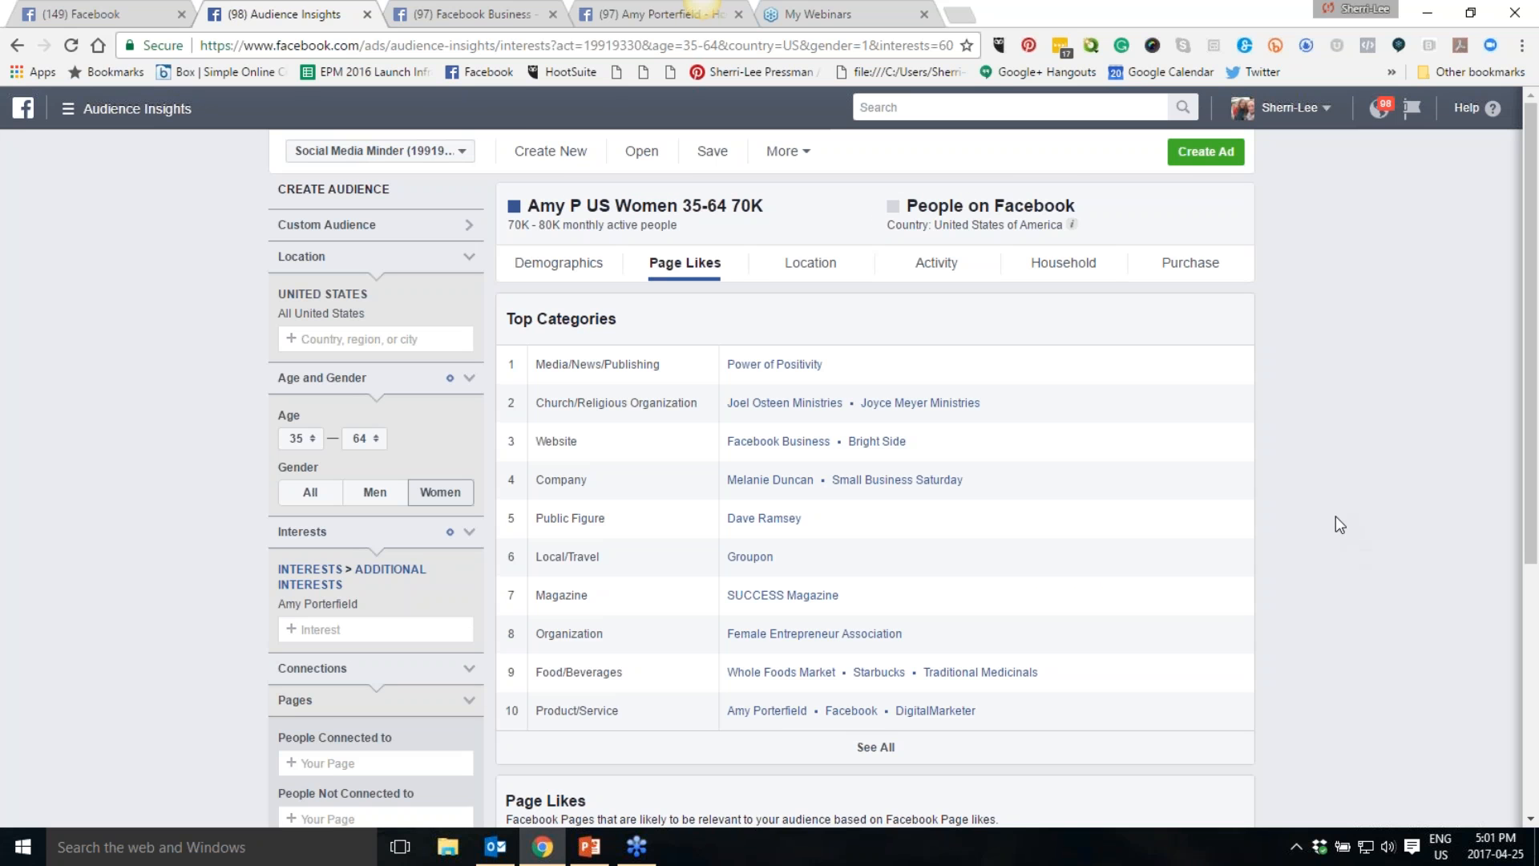
- Add Dating as an interest for the audience
{"action": "scroll", "coordinate": [1336, 516], "scroll_direction": "down", "scroll_amount": 3}
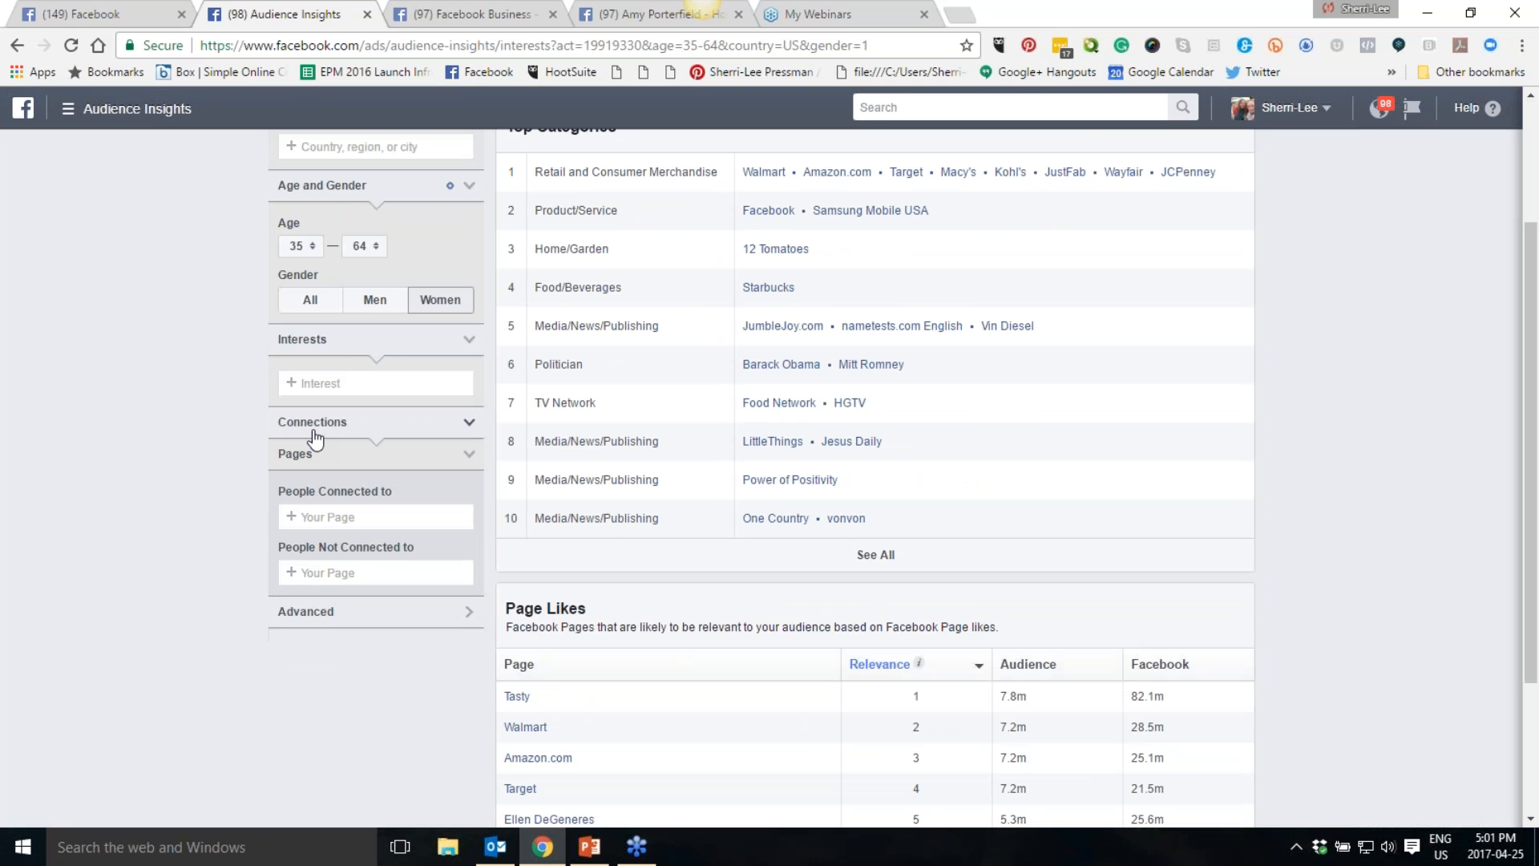
{"action": "left_click", "coordinate": [319, 382]}
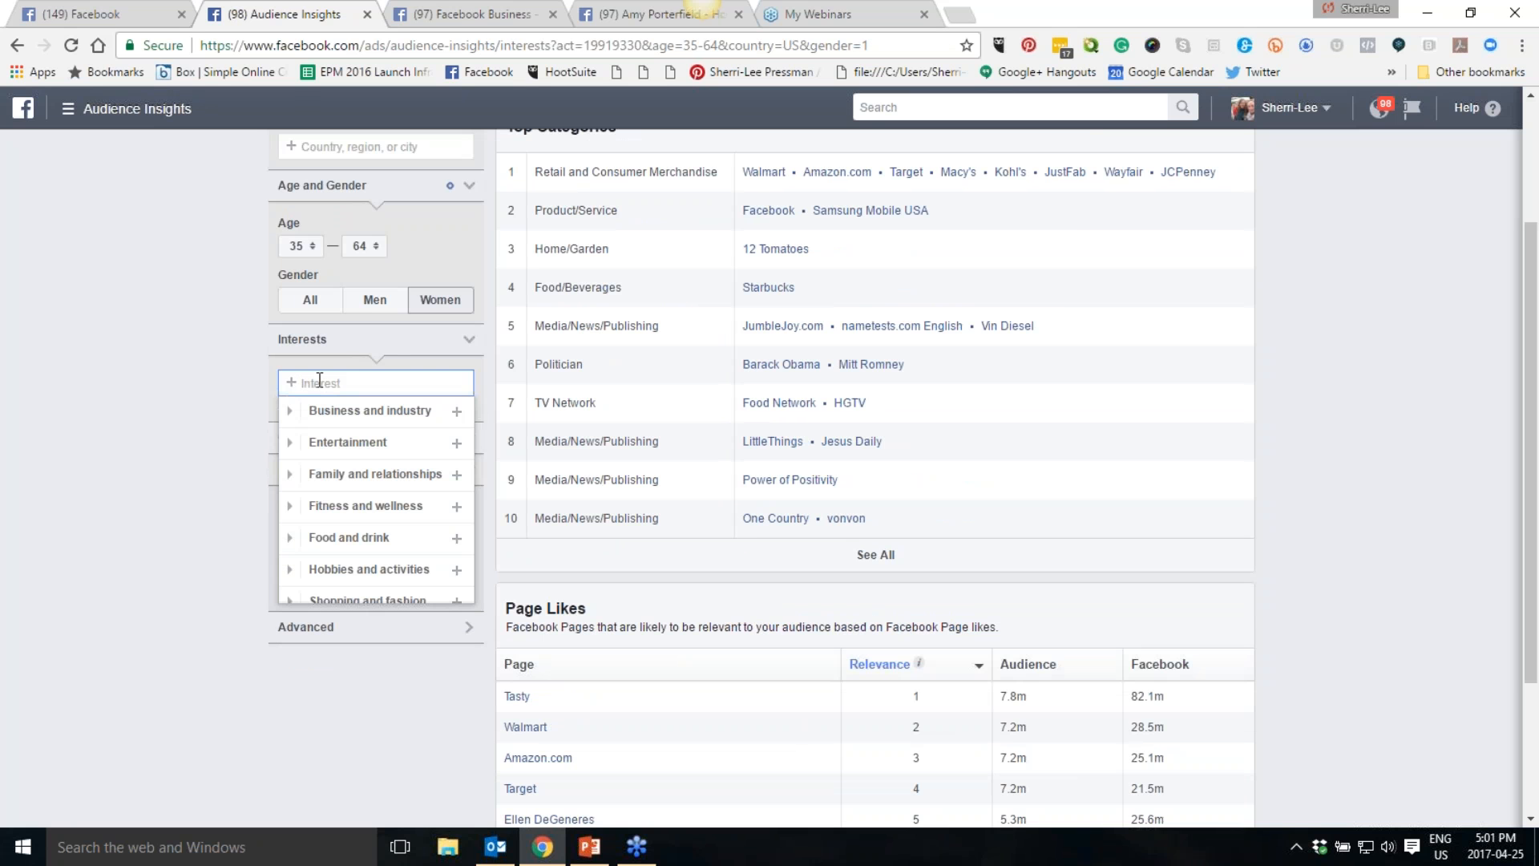
{"action": "type", "text": "Dating"}
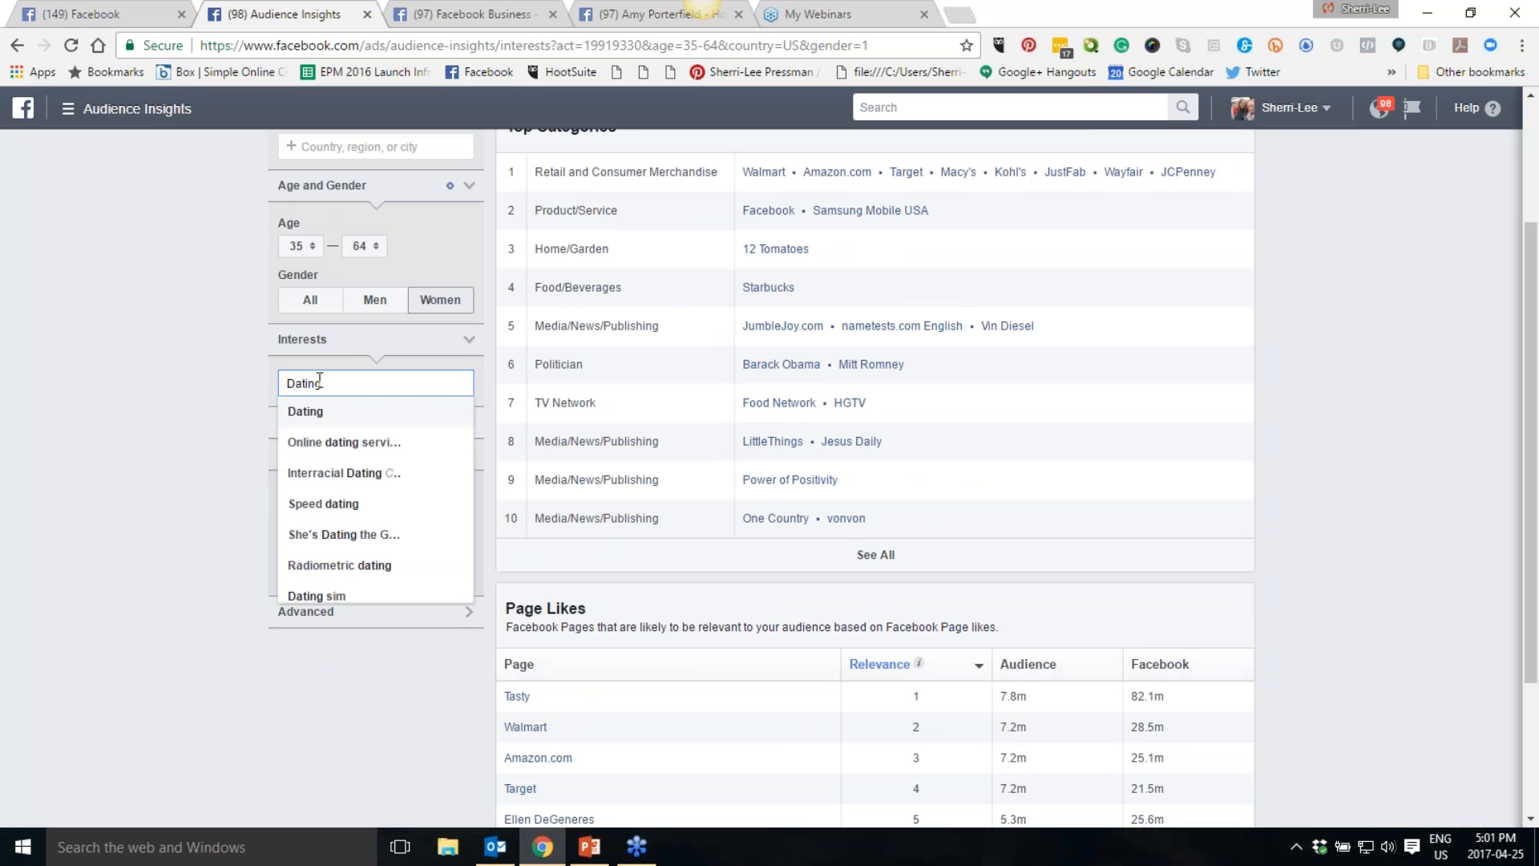
{"action": "left_click", "coordinate": [343, 414]}
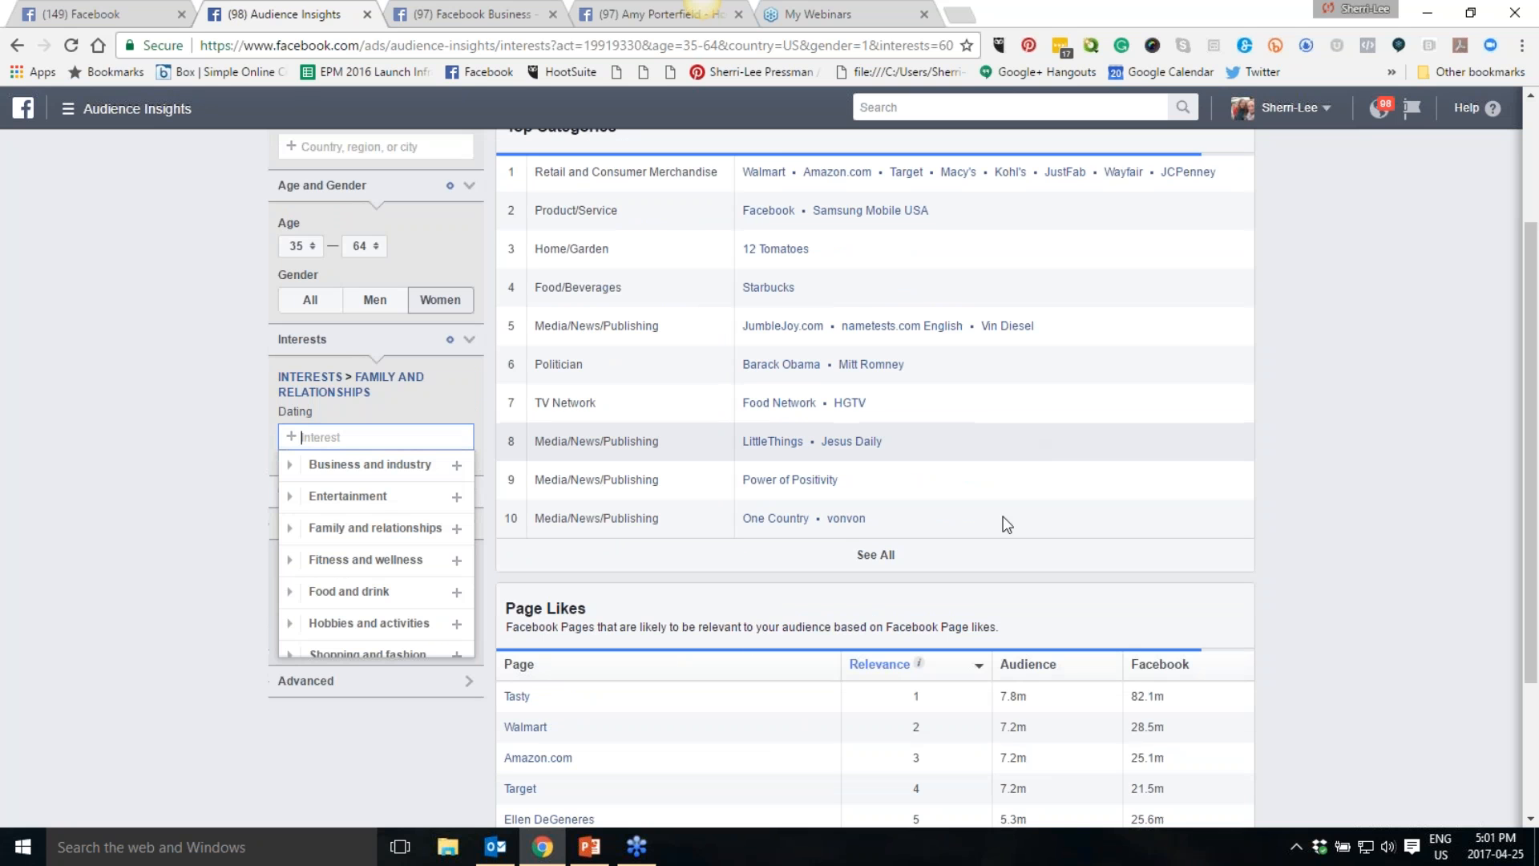
- Review the top categories and page likes for the audience with the Dating interest
{"action": "left_click", "coordinate": [1338, 581]}
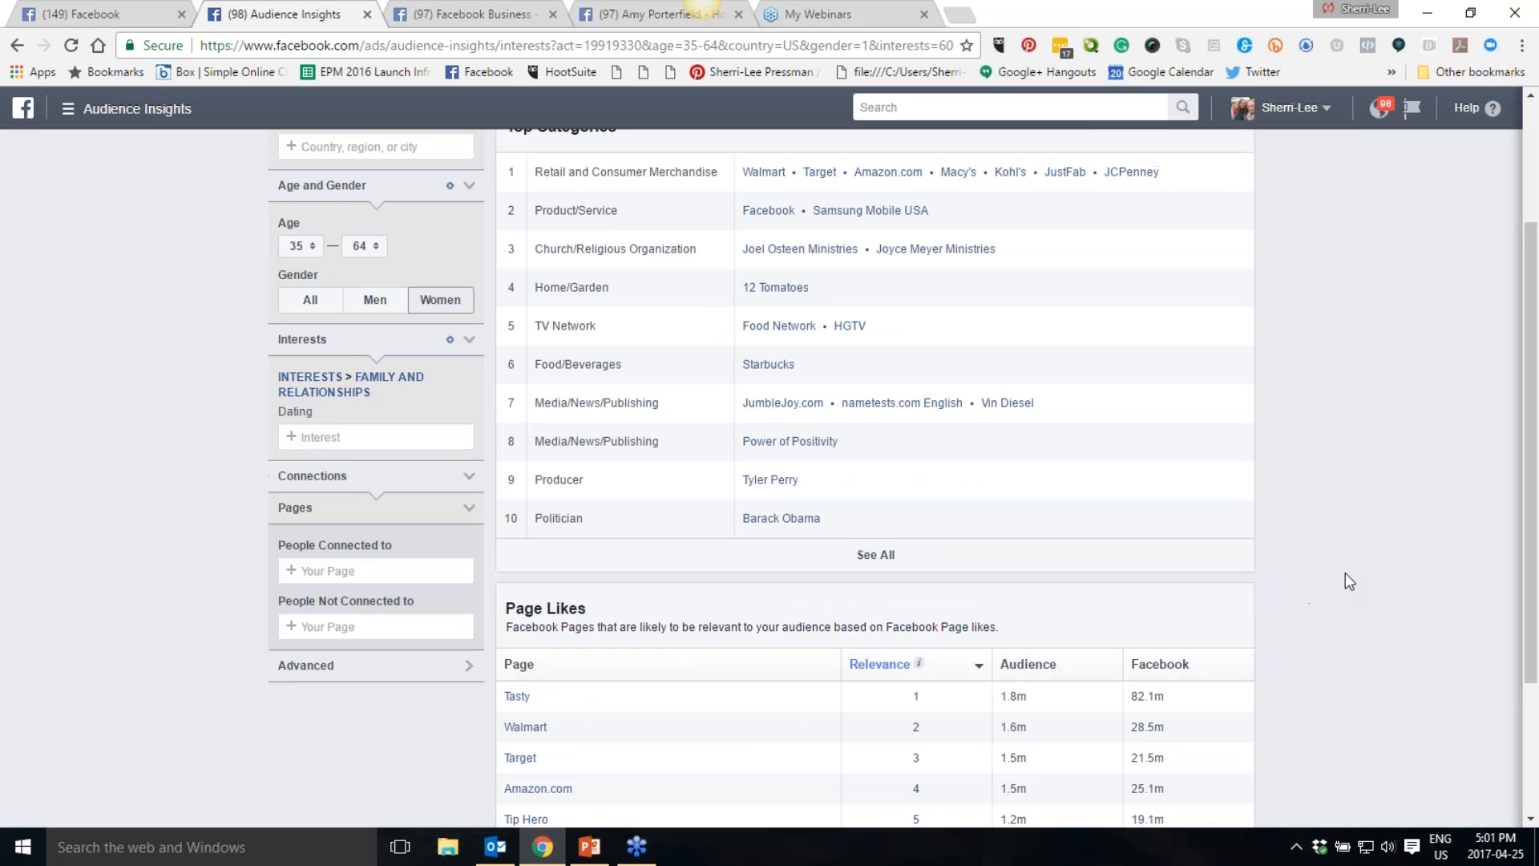
{"action": "scroll", "coordinate": [1345, 574], "scroll_direction": "down", "scroll_amount": 3}
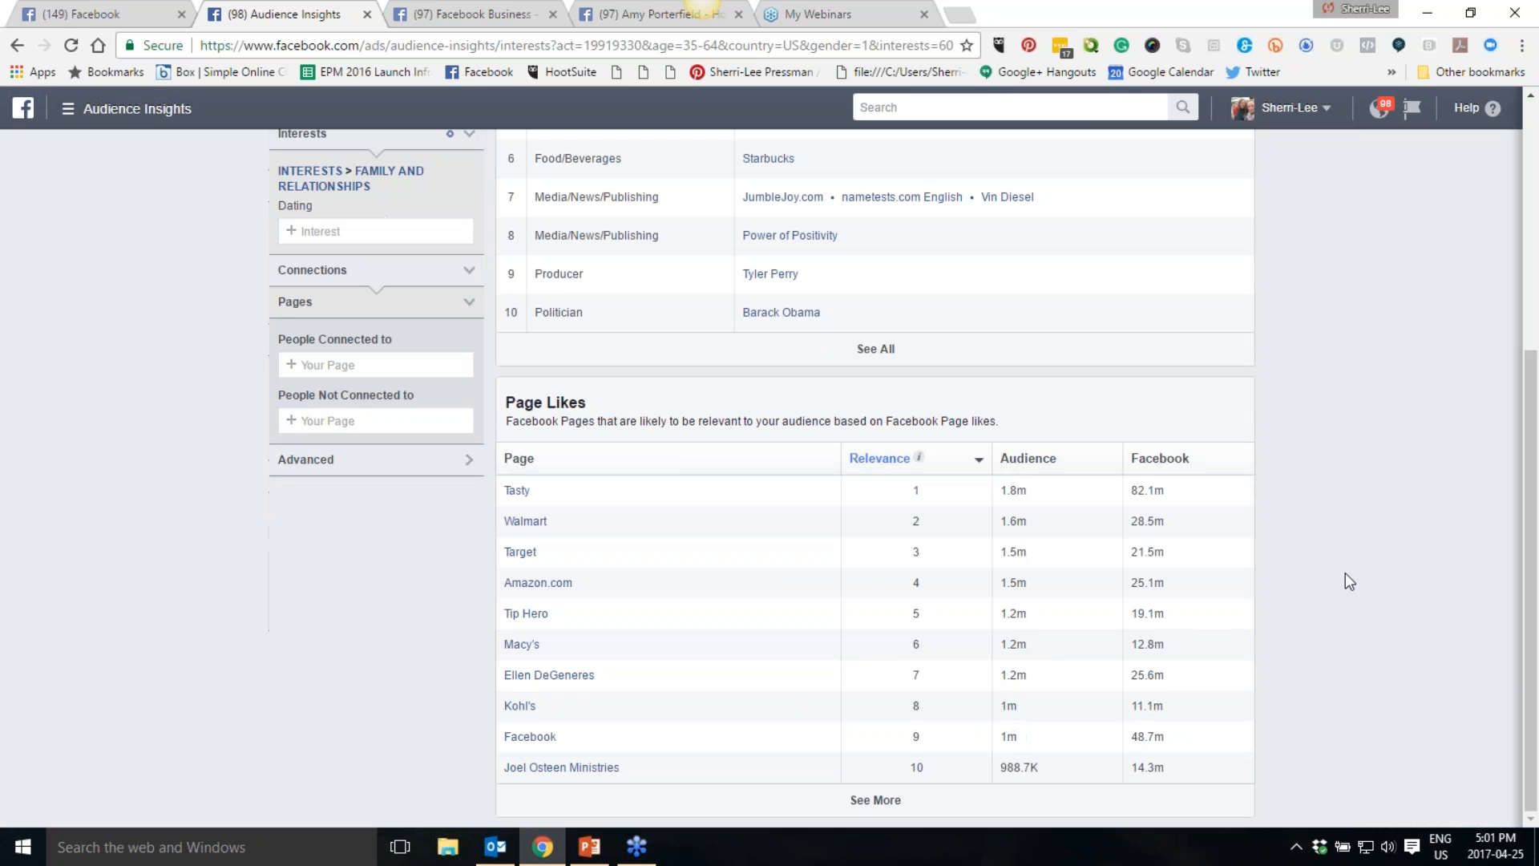
{"action": "scroll", "coordinate": [1345, 580], "scroll_direction": "up", "scroll_amount": 5}
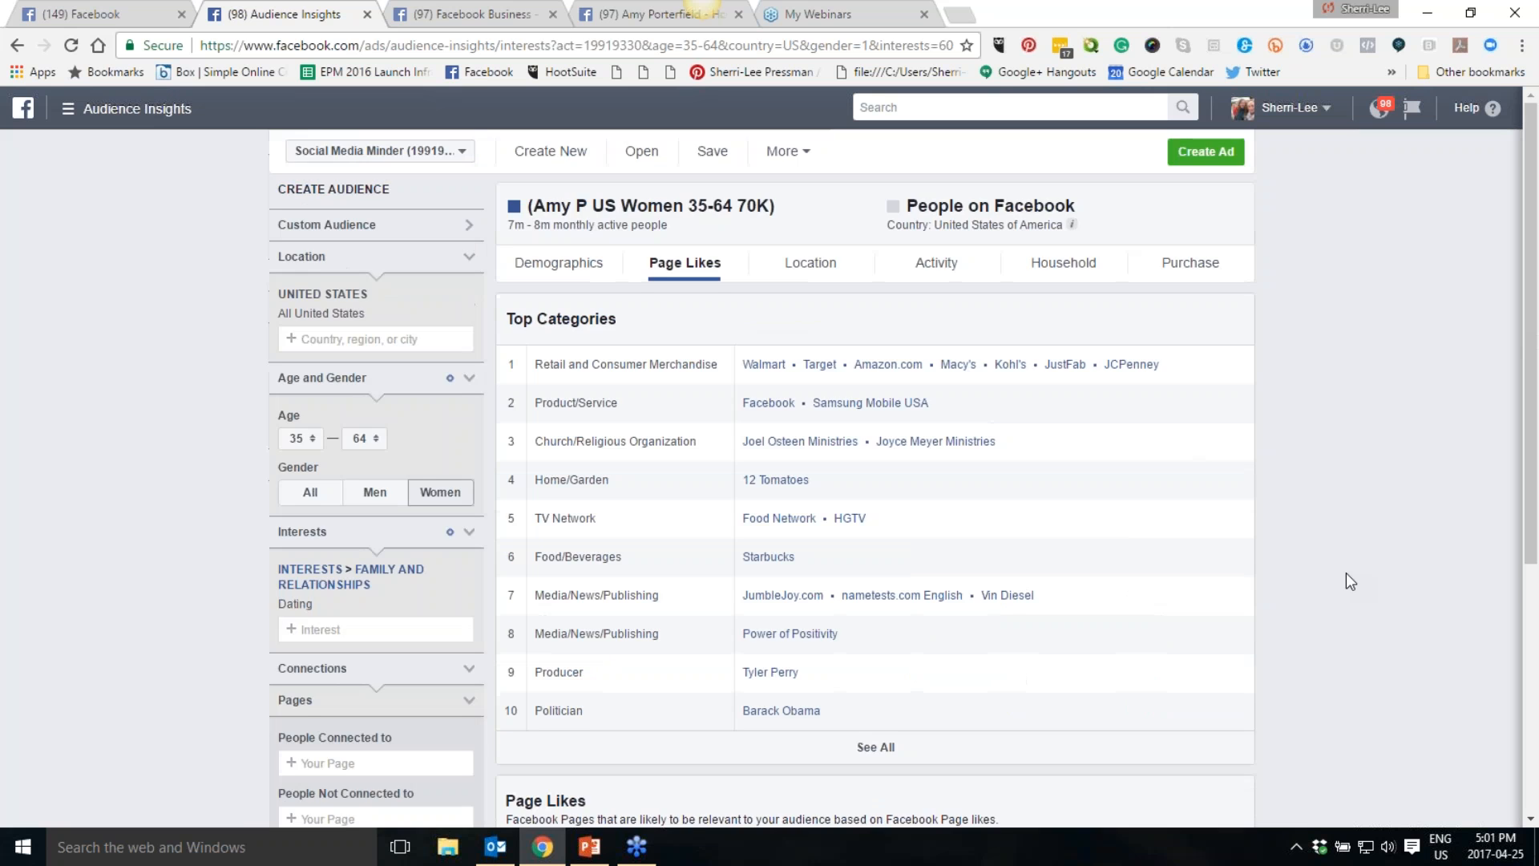
{"action": "scroll", "coordinate": [1345, 582], "scroll_direction": "down", "scroll_amount": 5}
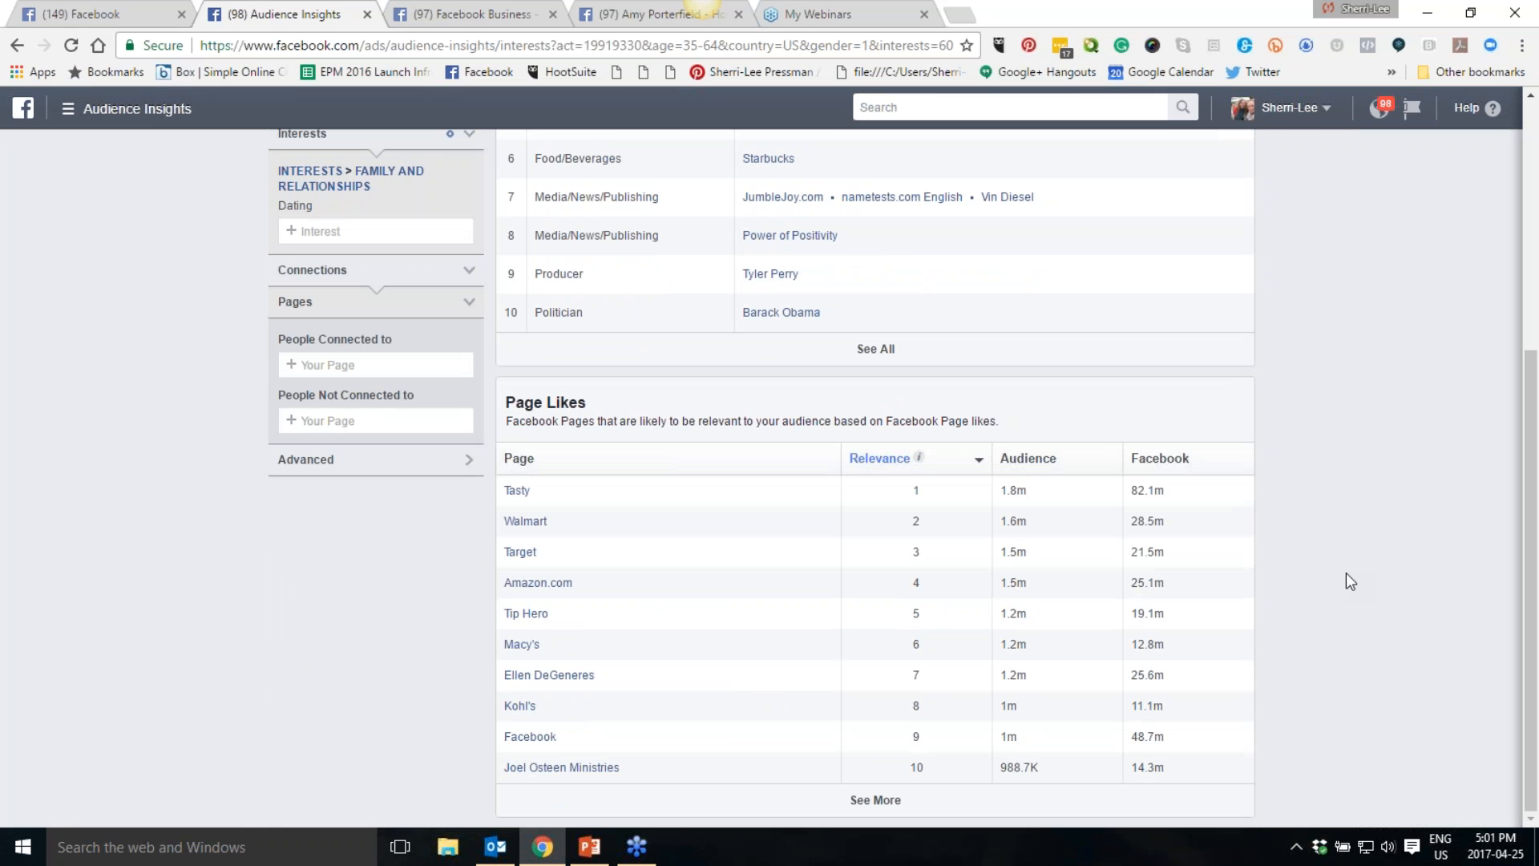
{"action": "scroll", "coordinate": [1346, 580], "scroll_direction": "up", "scroll_amount": 5}
{"action": "left_click", "coordinate": [342, 614]}
{"action": "key", "text": "Return"}
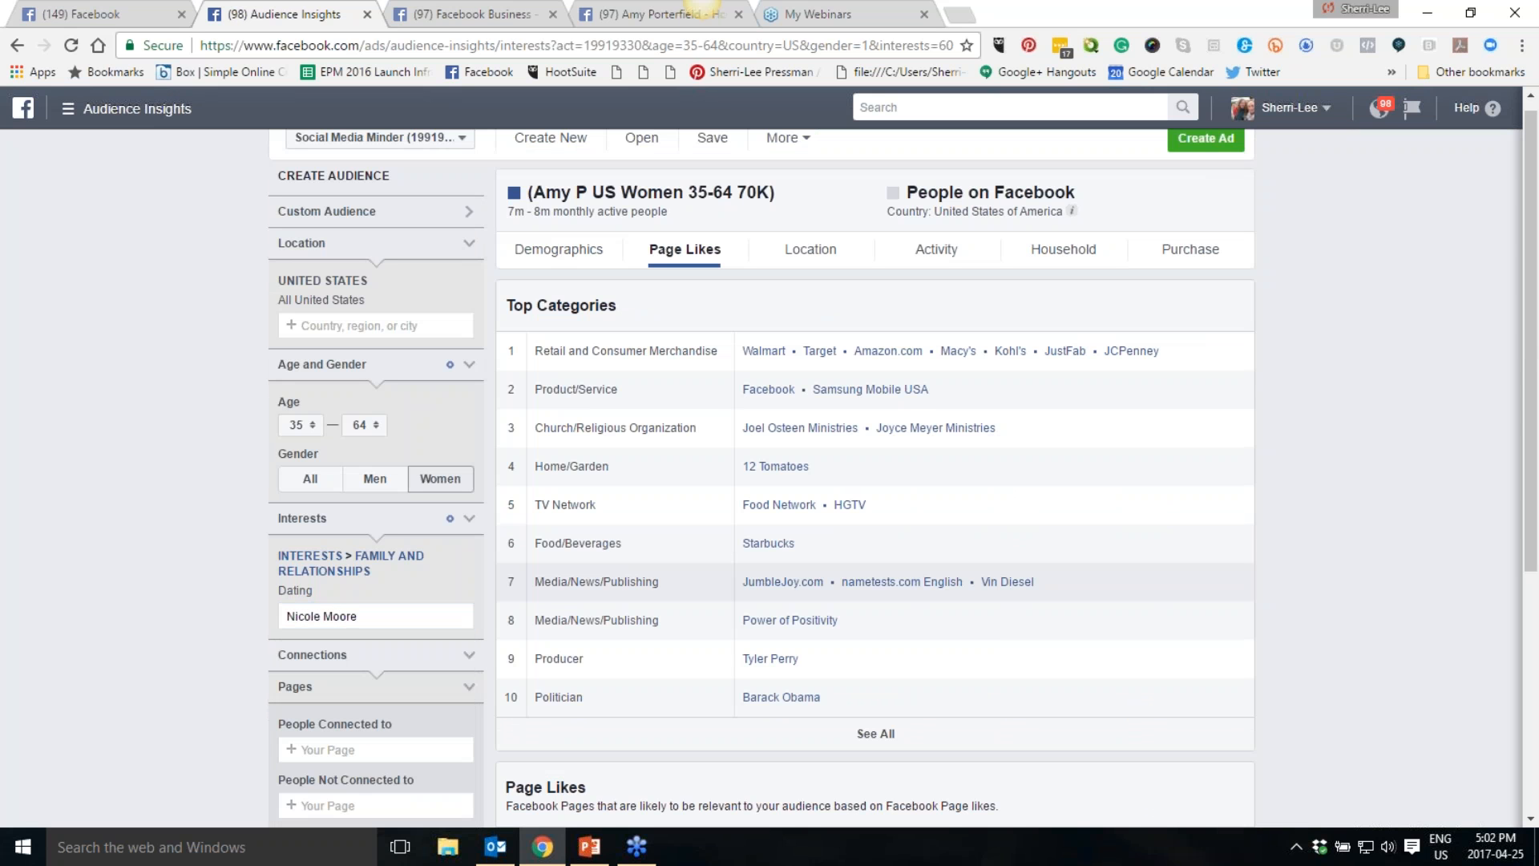
{"action": "key", "text": "BackSpace"}
{"action": "key", "text": "BackSpace"}
{"action": "key", "text": "BackSpace"}
{"action": "key", "text": "BackSpace"}
{"action": "key", "text": "BackSpace"}
{"action": "key", "text": "BackSpace"}
{"action": "key", "text": "BackSpace"}
{"action": "key", "text": "BackSpace"}
{"action": "key", "text": "BackSpace"}
{"action": "key", "text": "BackSpace"}
{"action": "key", "text": "BackSpace"}
{"action": "key", "text": "BackSpace"}
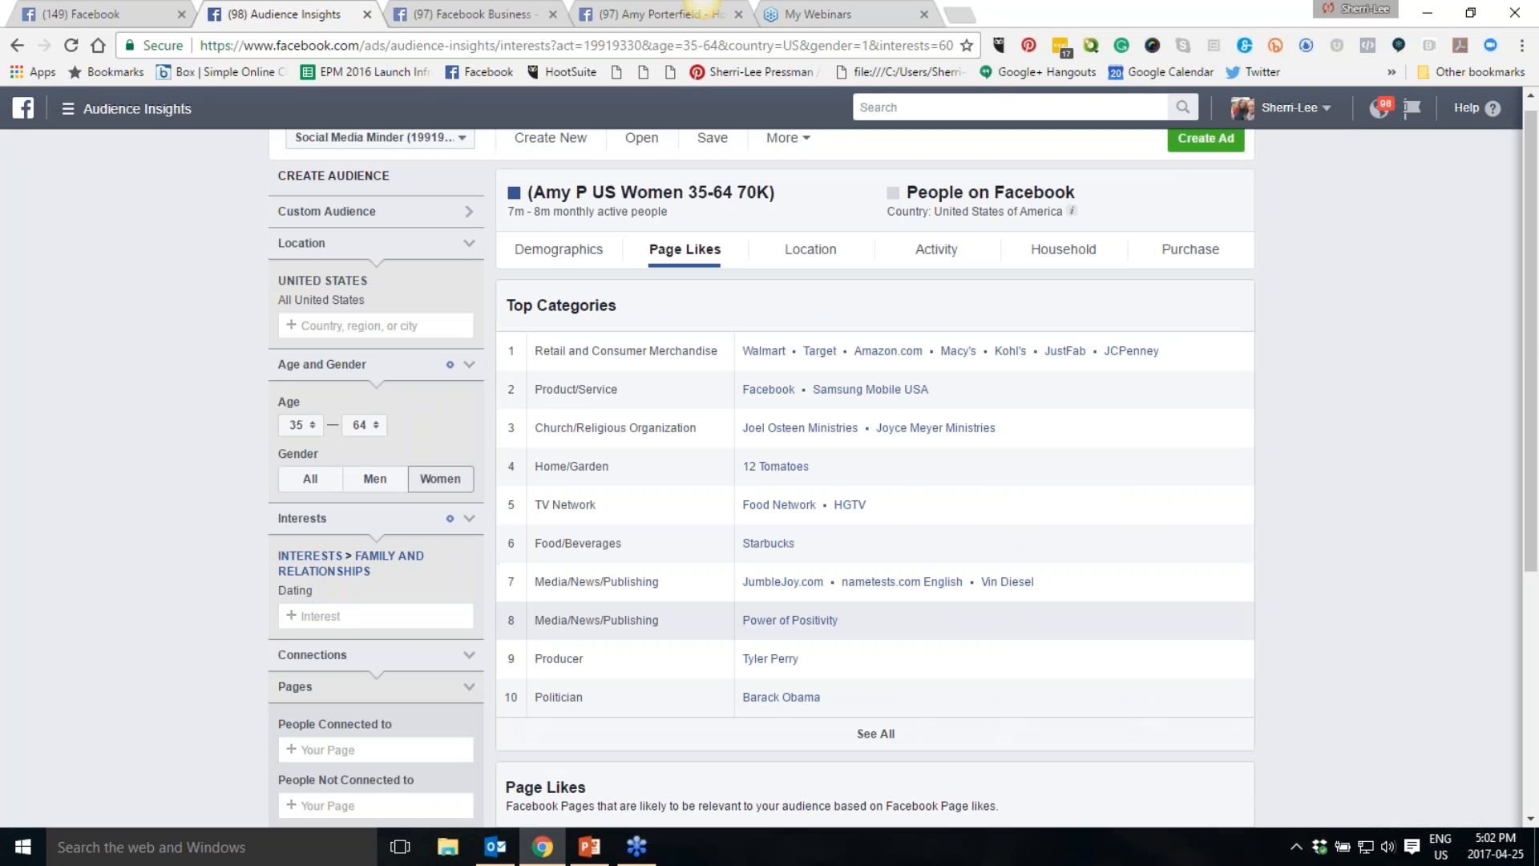
- Replace the Dating interest with PlentyofFish as the audience's interest
{"action": "scroll", "coordinate": [162, 513], "scroll_direction": "down", "scroll_amount": 1}
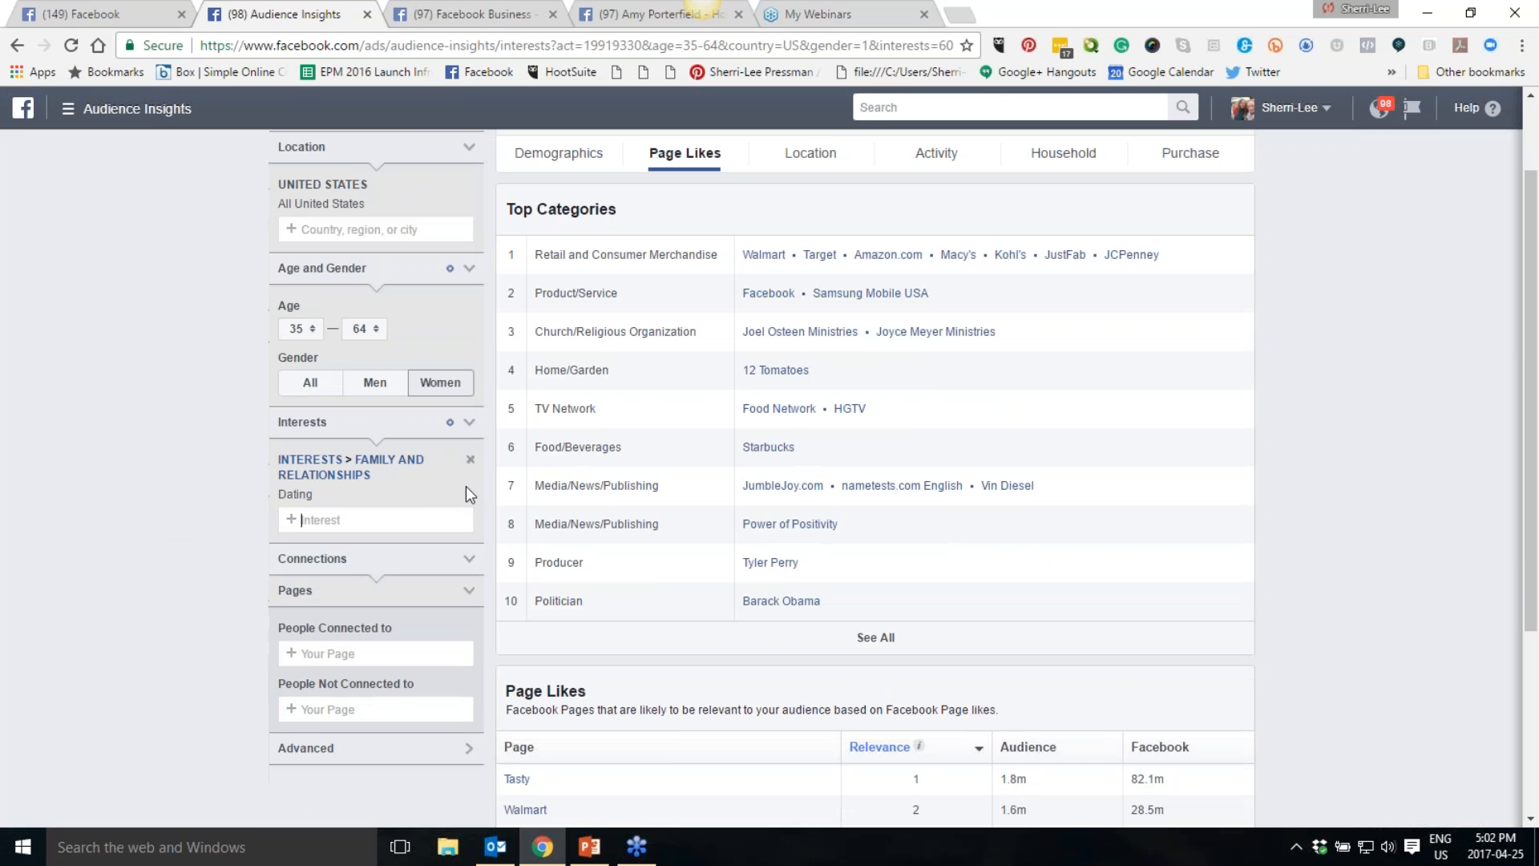
{"action": "left_click", "coordinate": [471, 494]}
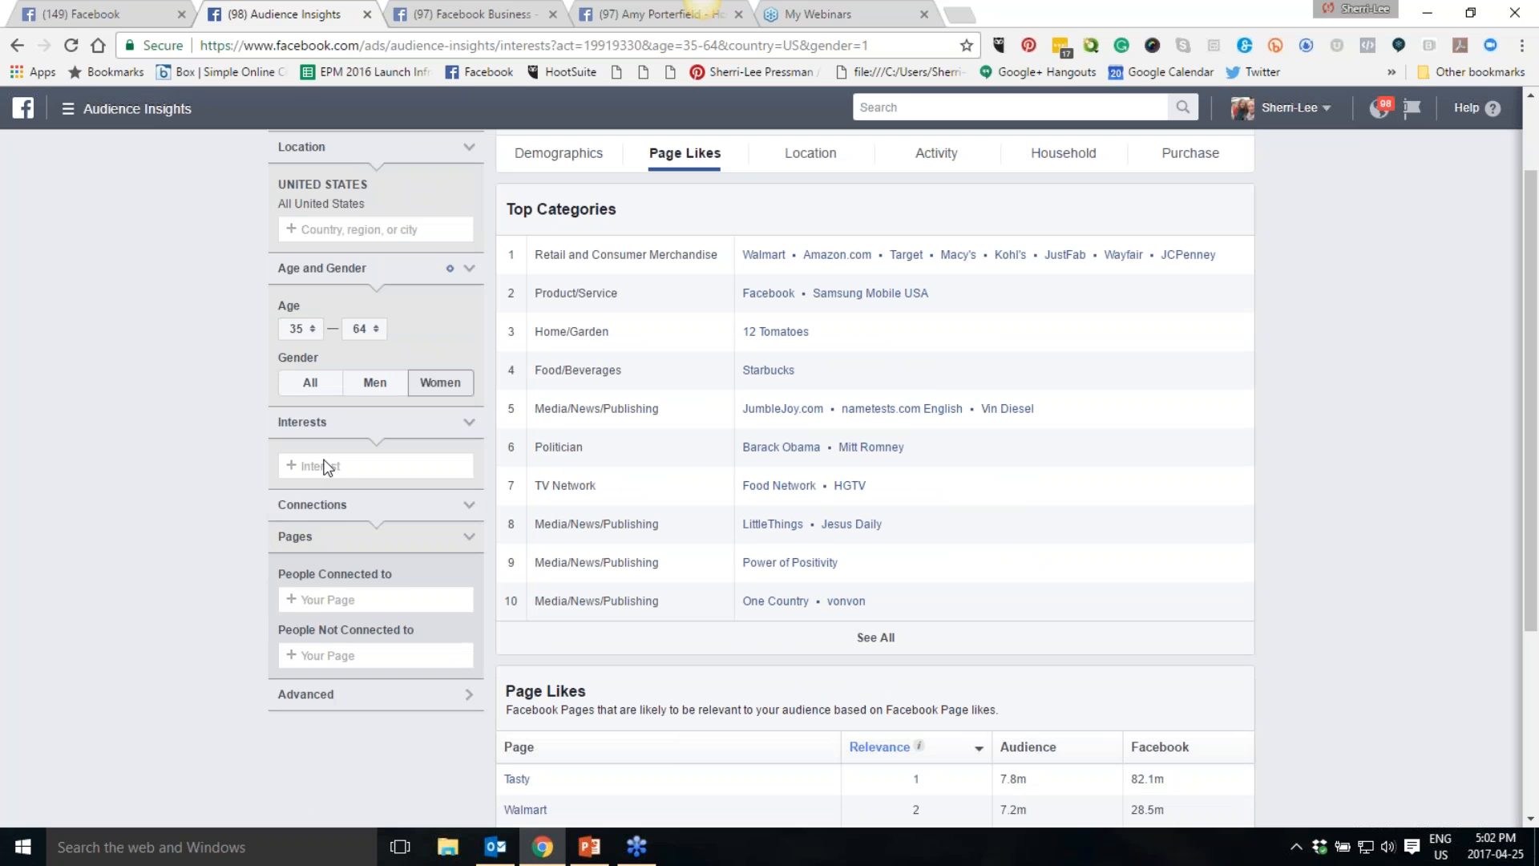
{"action": "left_click", "coordinate": [325, 467]}
{"action": "type", "text": "Plenty of Fish"}
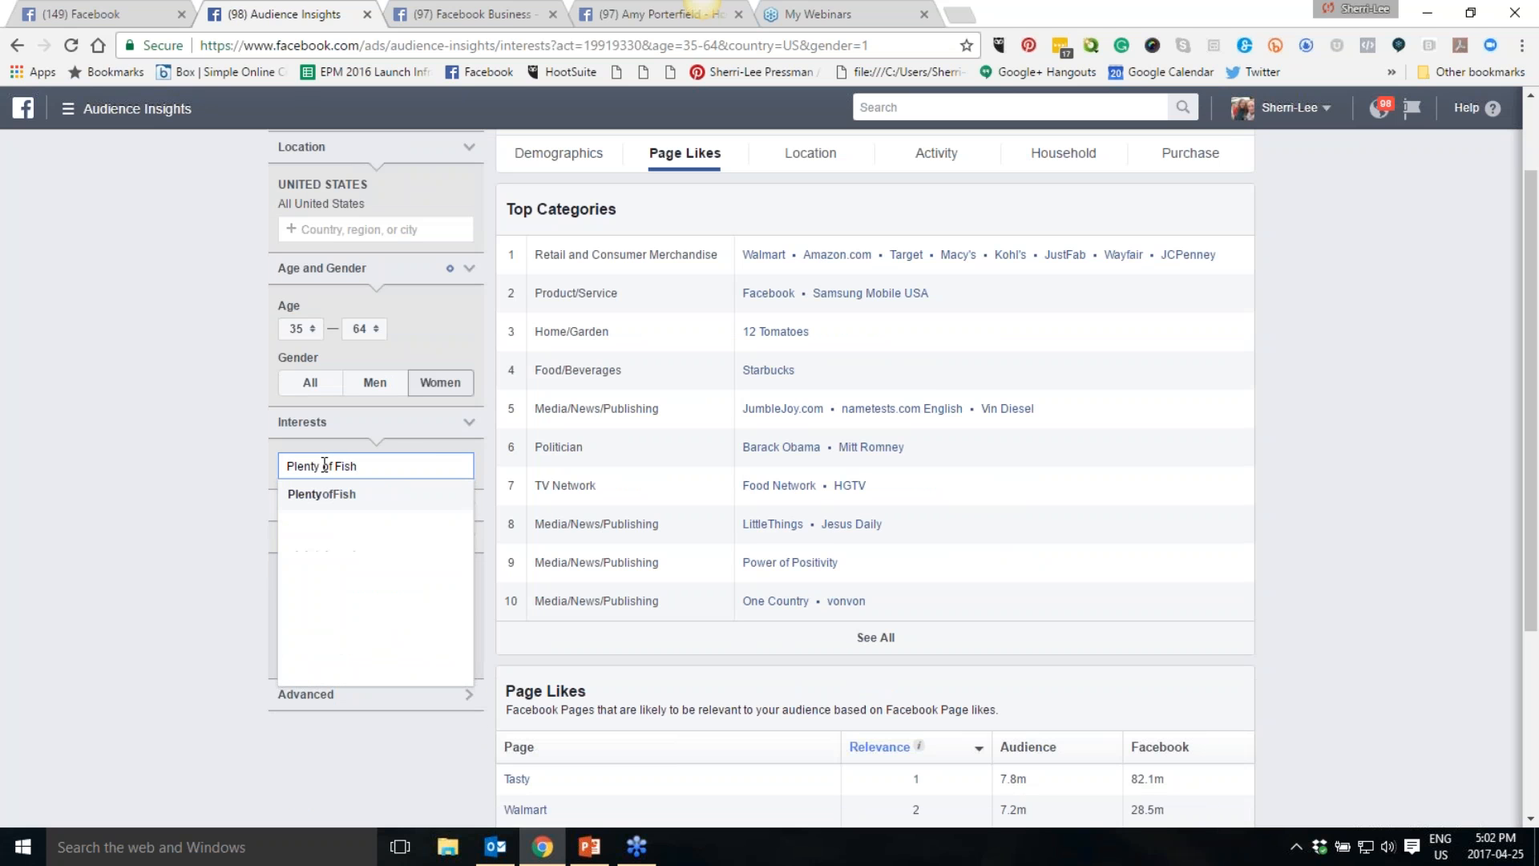
{"action": "left_click", "coordinate": [317, 495]}
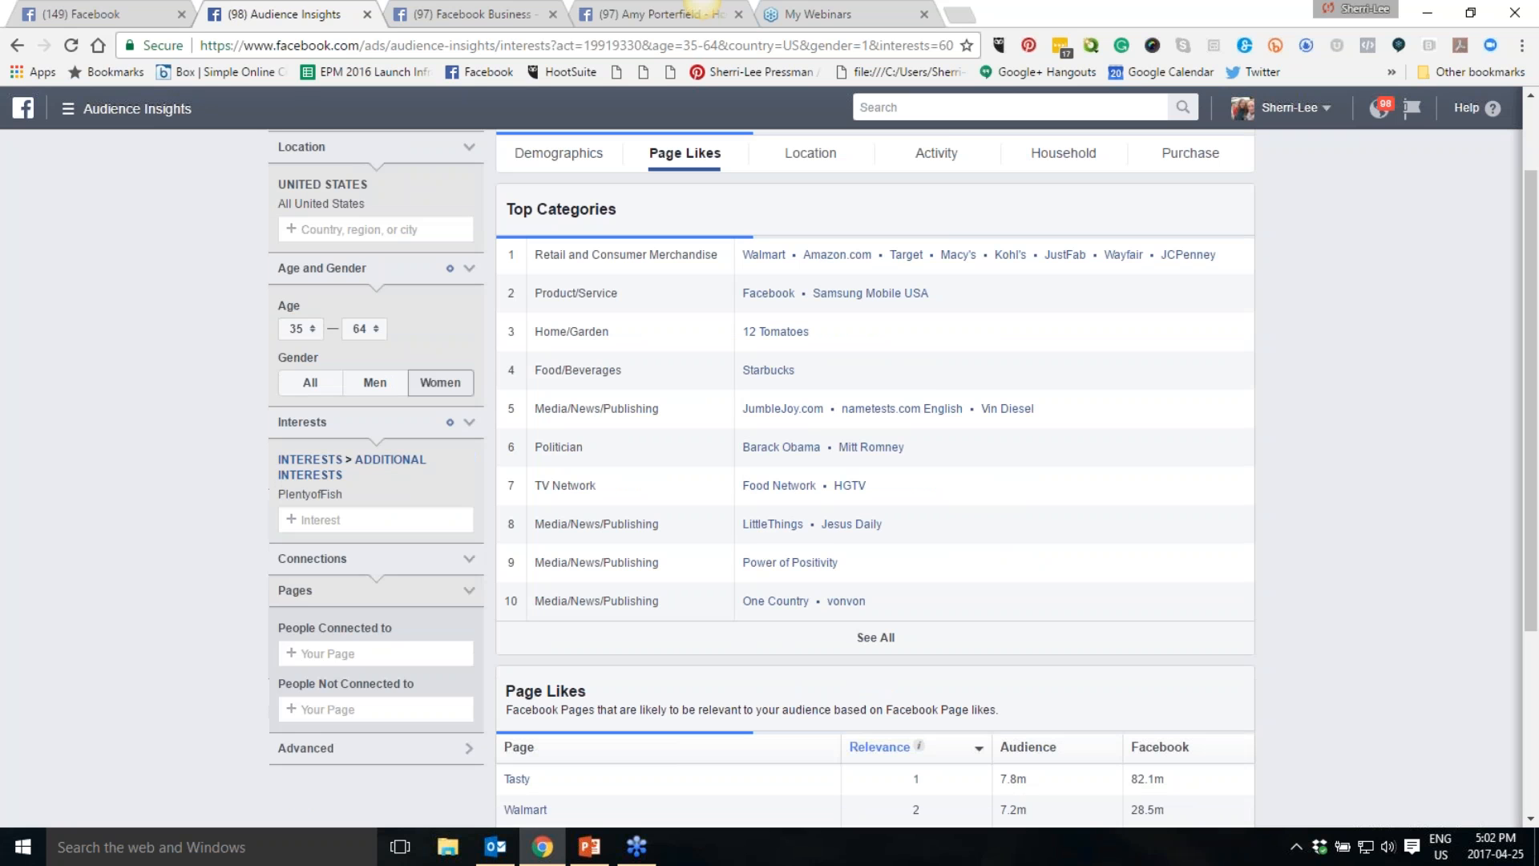
{"action": "left_click", "coordinate": [124, 470]}
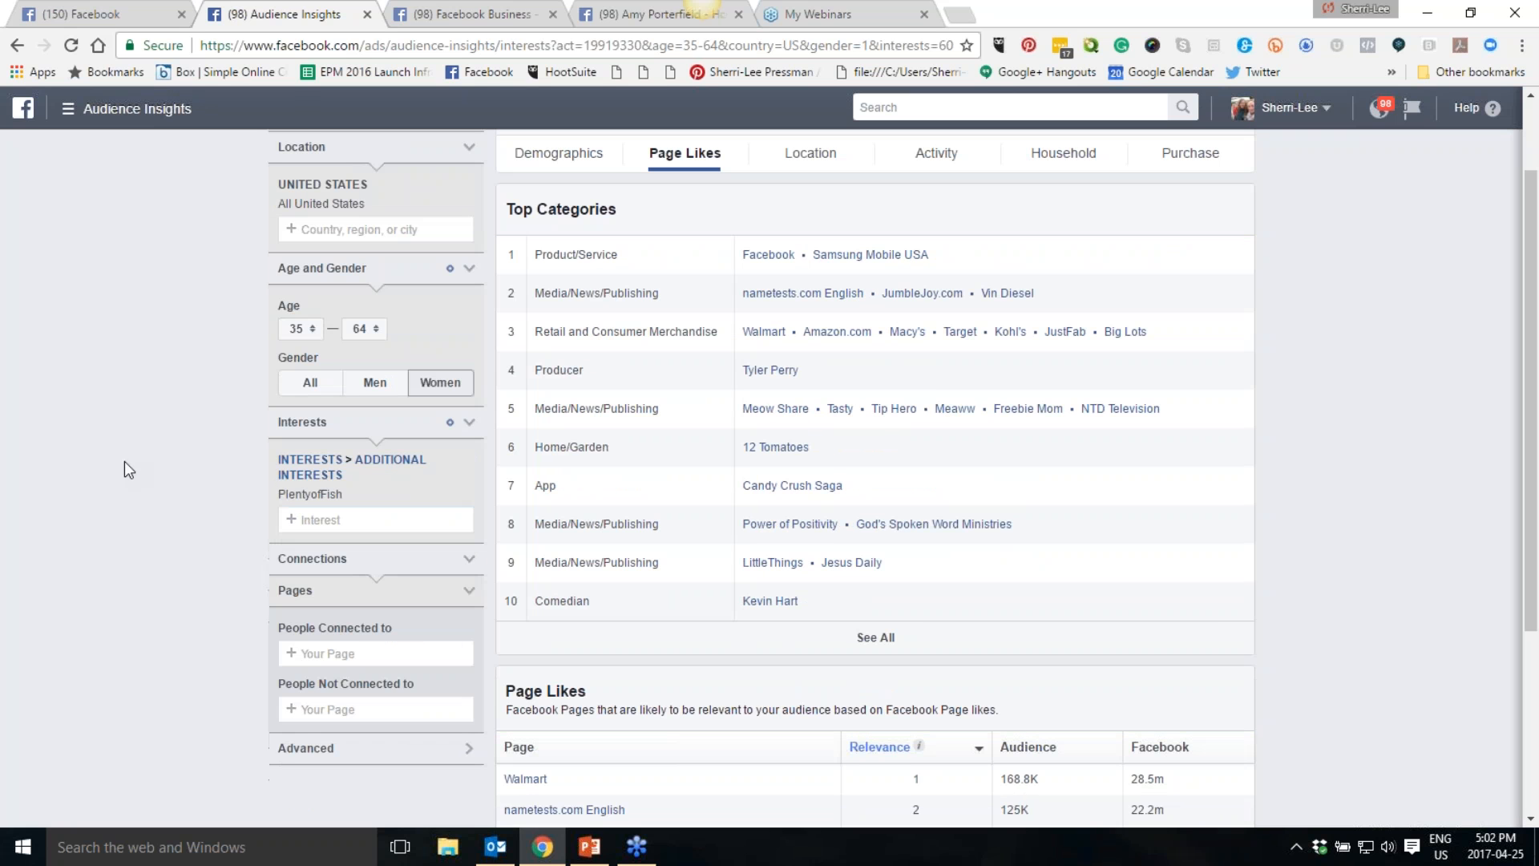
- Review the top categories and page likes for the PlentyofFish audience
{"action": "scroll", "coordinate": [124, 470], "scroll_direction": "down", "scroll_amount": 4}
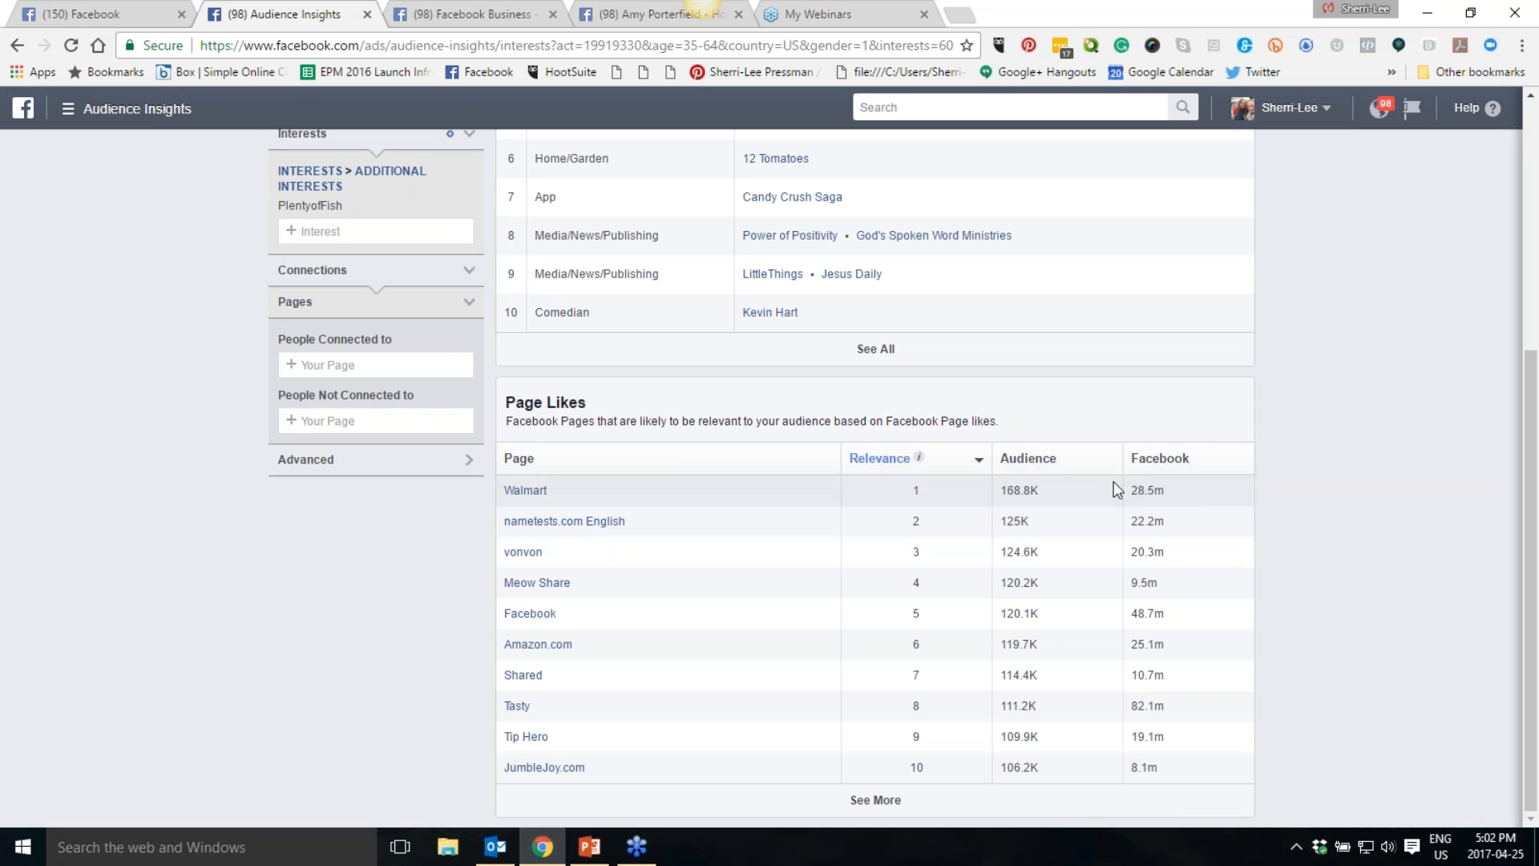
{"action": "scroll", "coordinate": [1188, 507], "scroll_direction": "up", "scroll_amount": 1}
{"action": "scroll", "coordinate": [1188, 507], "scroll_direction": "up", "scroll_amount": 1}
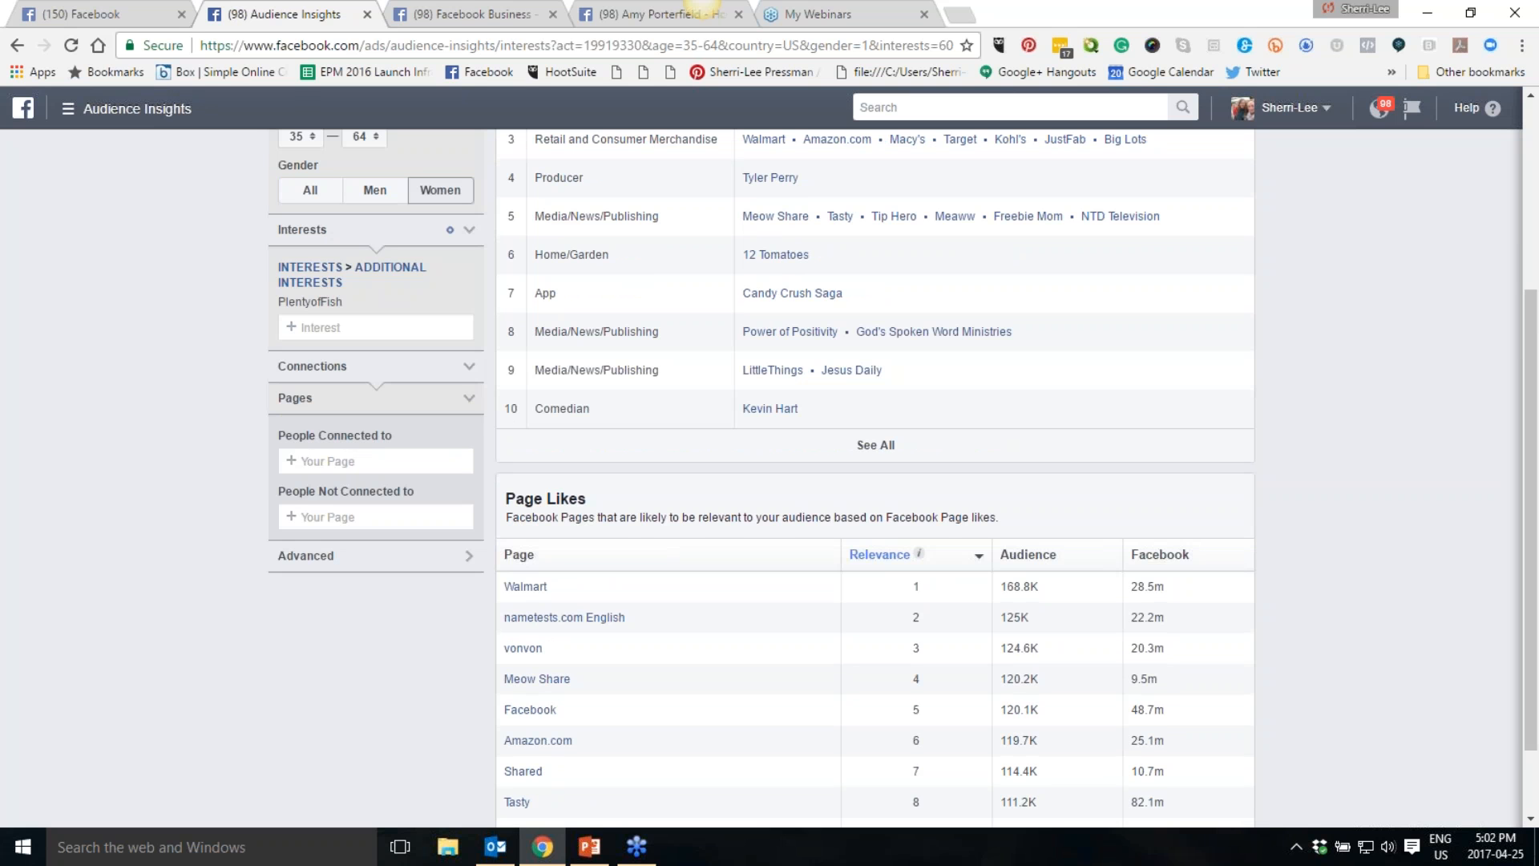
{"action": "scroll", "coordinate": [875, 481], "scroll_direction": "up", "scroll_amount": 1}
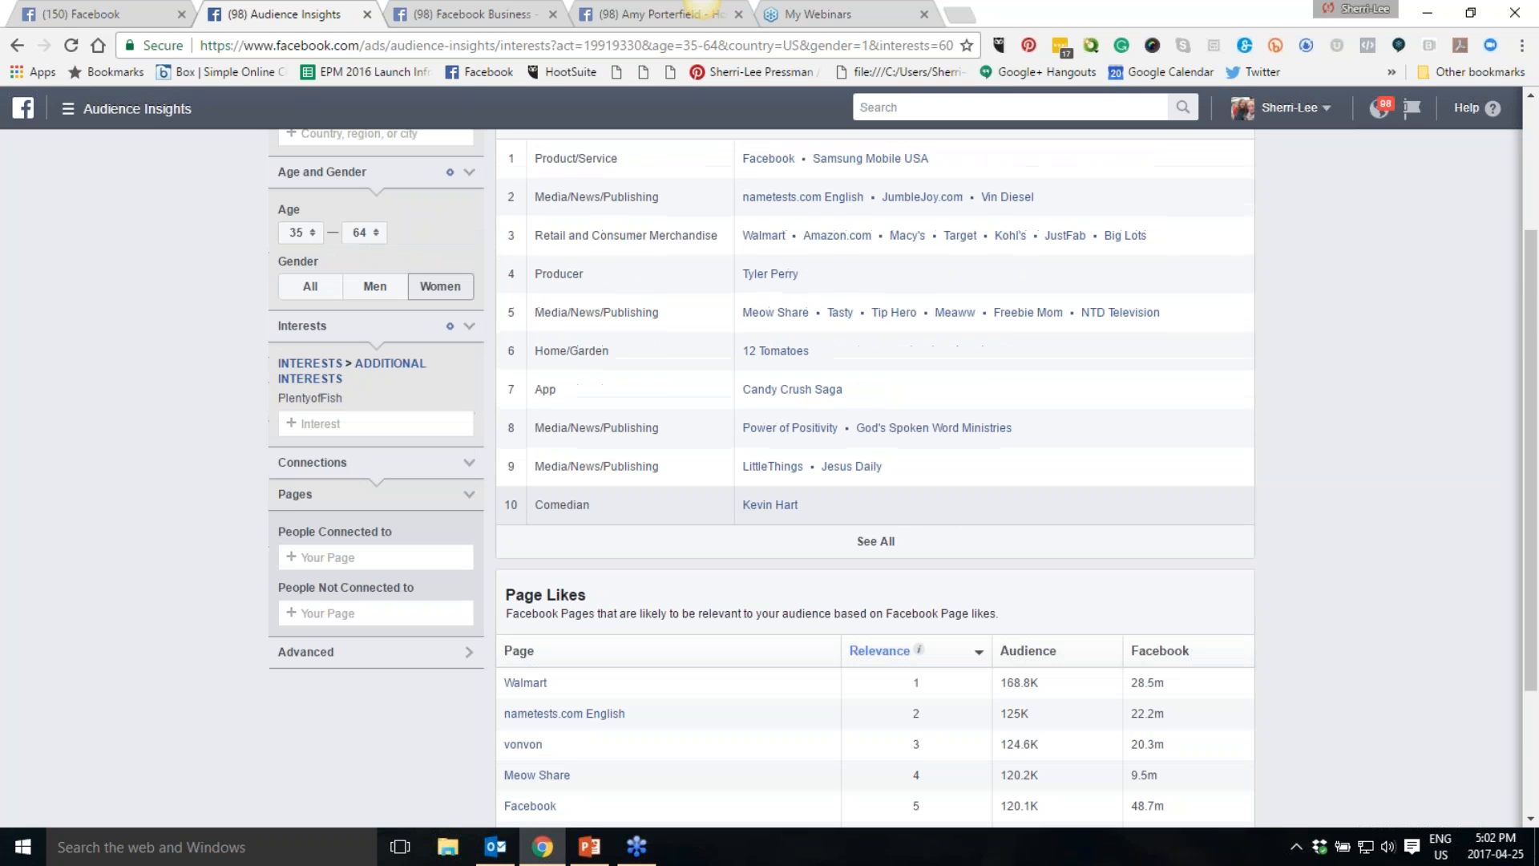
{"action": "scroll", "coordinate": [1197, 502], "scroll_direction": "up", "scroll_amount": 2}
{"action": "scroll", "coordinate": [1193, 494], "scroll_direction": "down", "scroll_amount": 3}
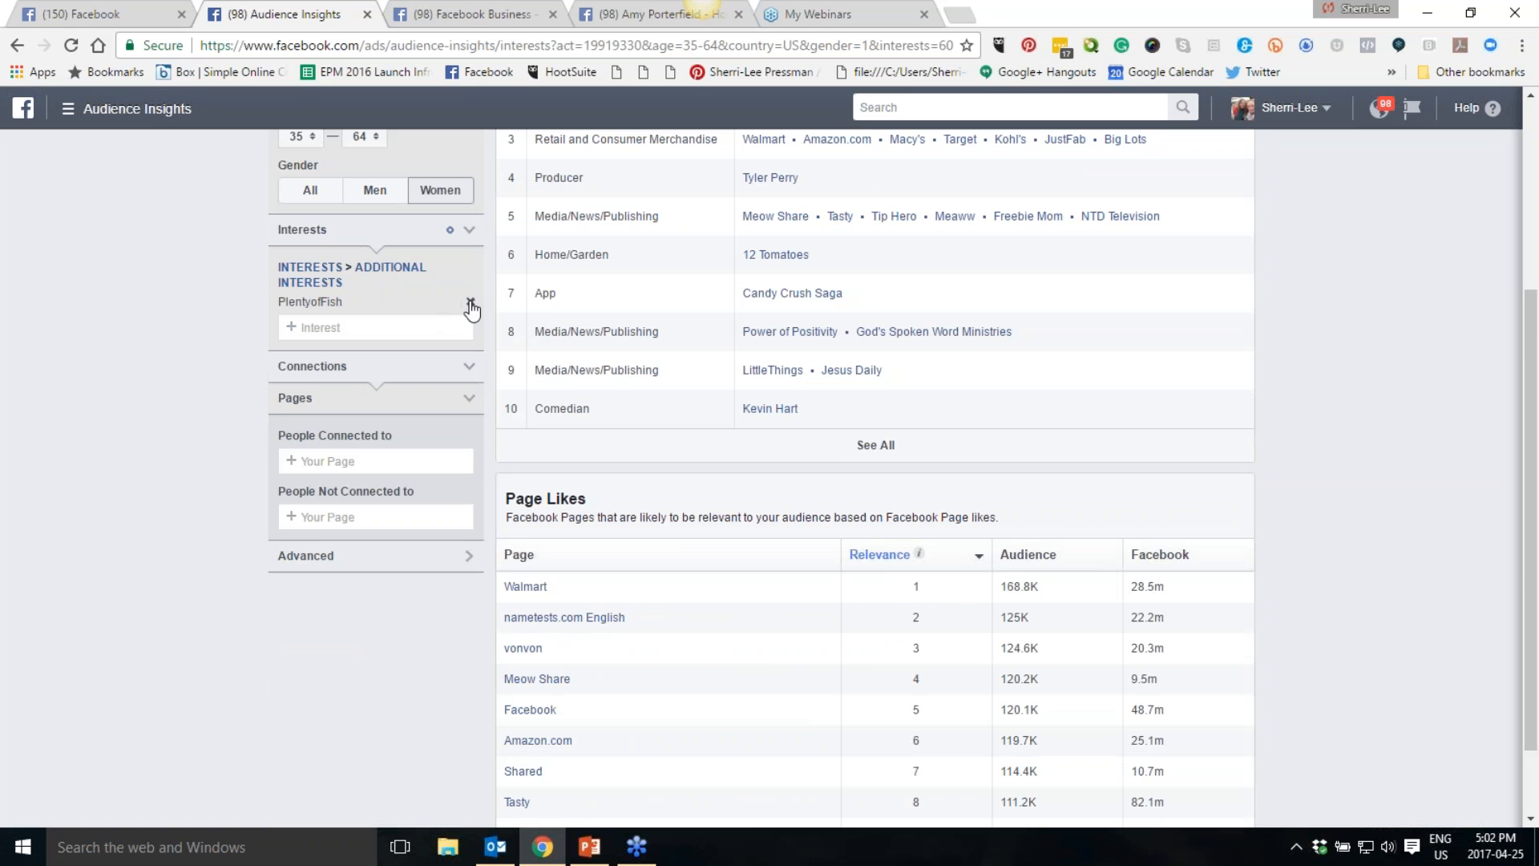
- Remove the PlentyofFish interest and add Parenting as the audience's interest instead
{"action": "left_click", "coordinate": [469, 302]}
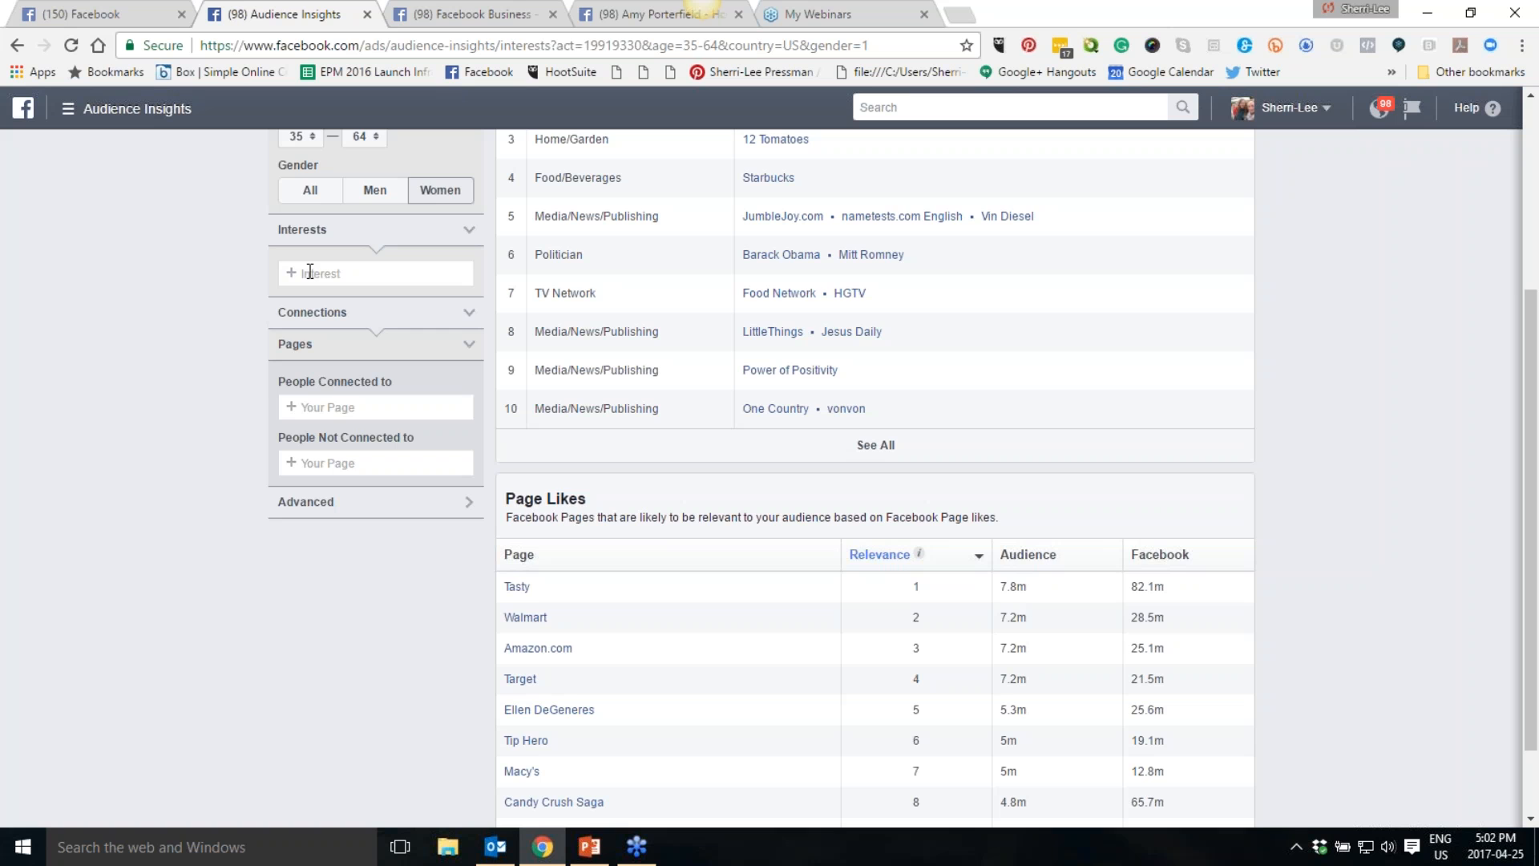
{"action": "scroll", "coordinate": [296, 368], "scroll_direction": "up", "scroll_amount": 1}
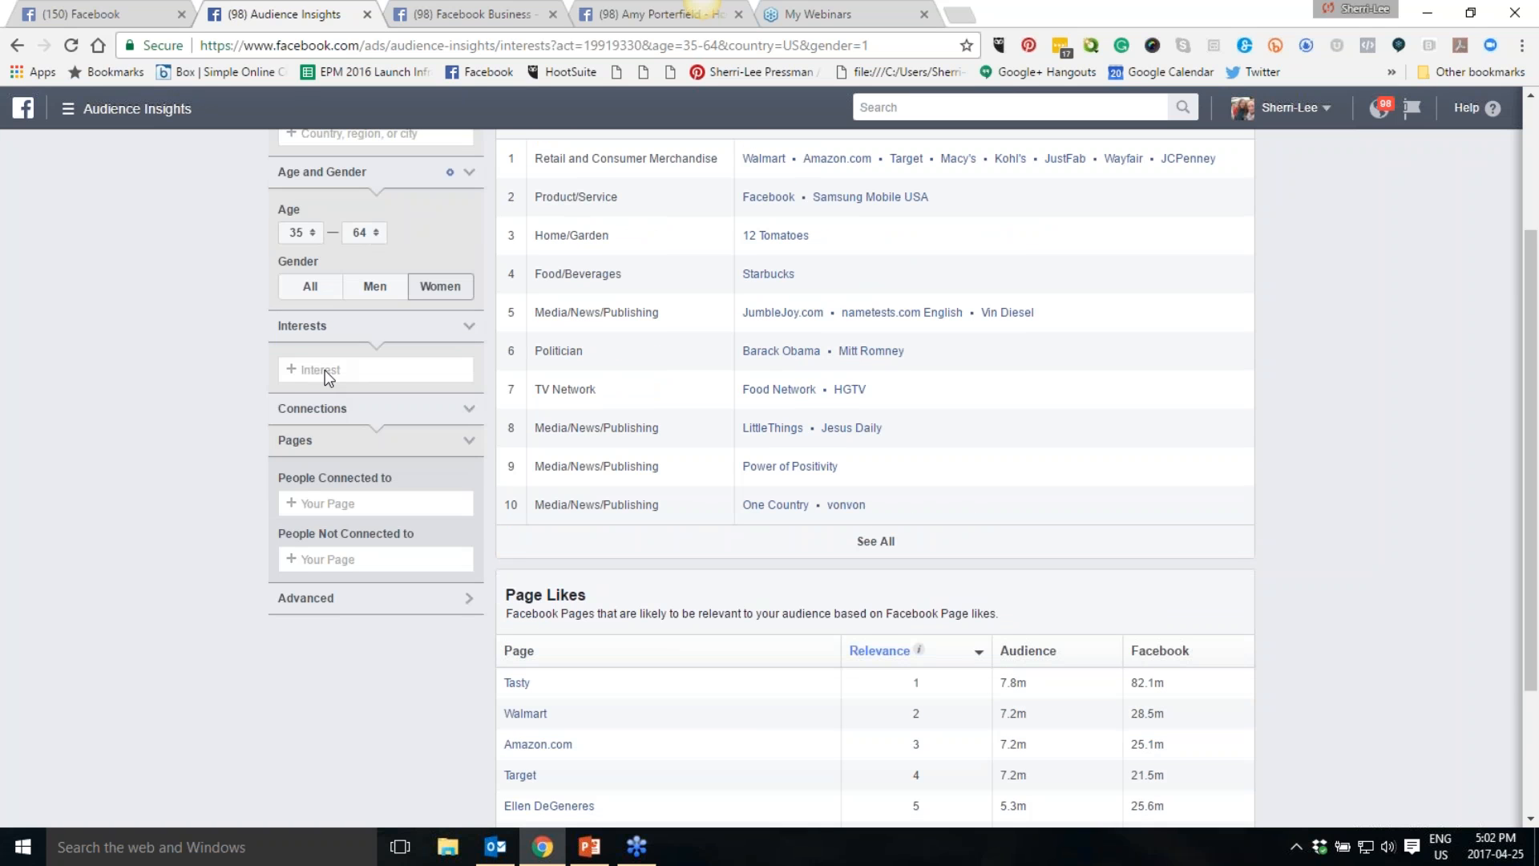
{"action": "left_click", "coordinate": [325, 368]}
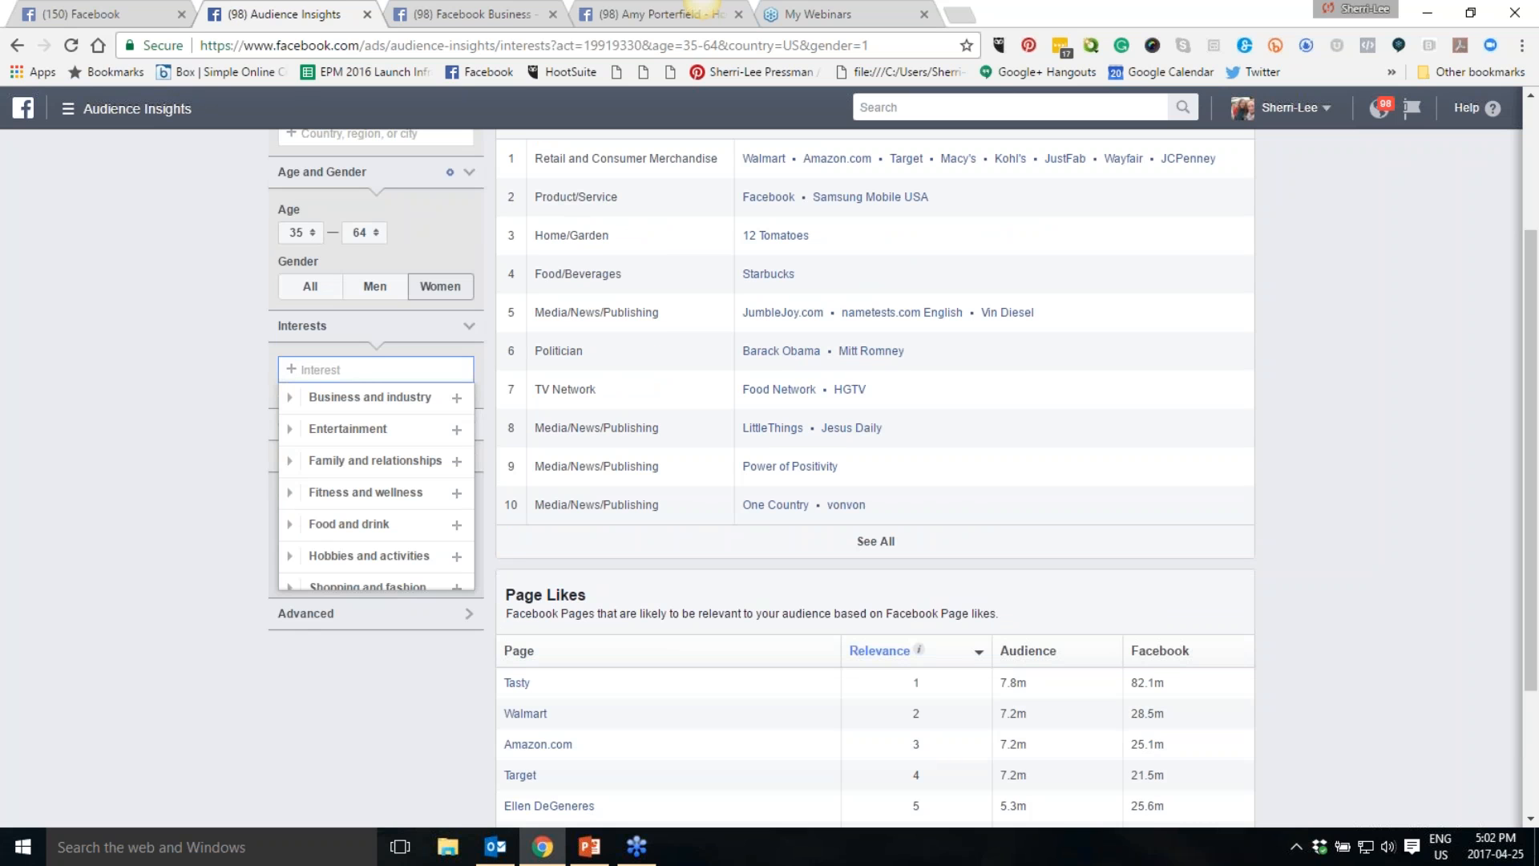
{"action": "type", "text": "Parenting "}
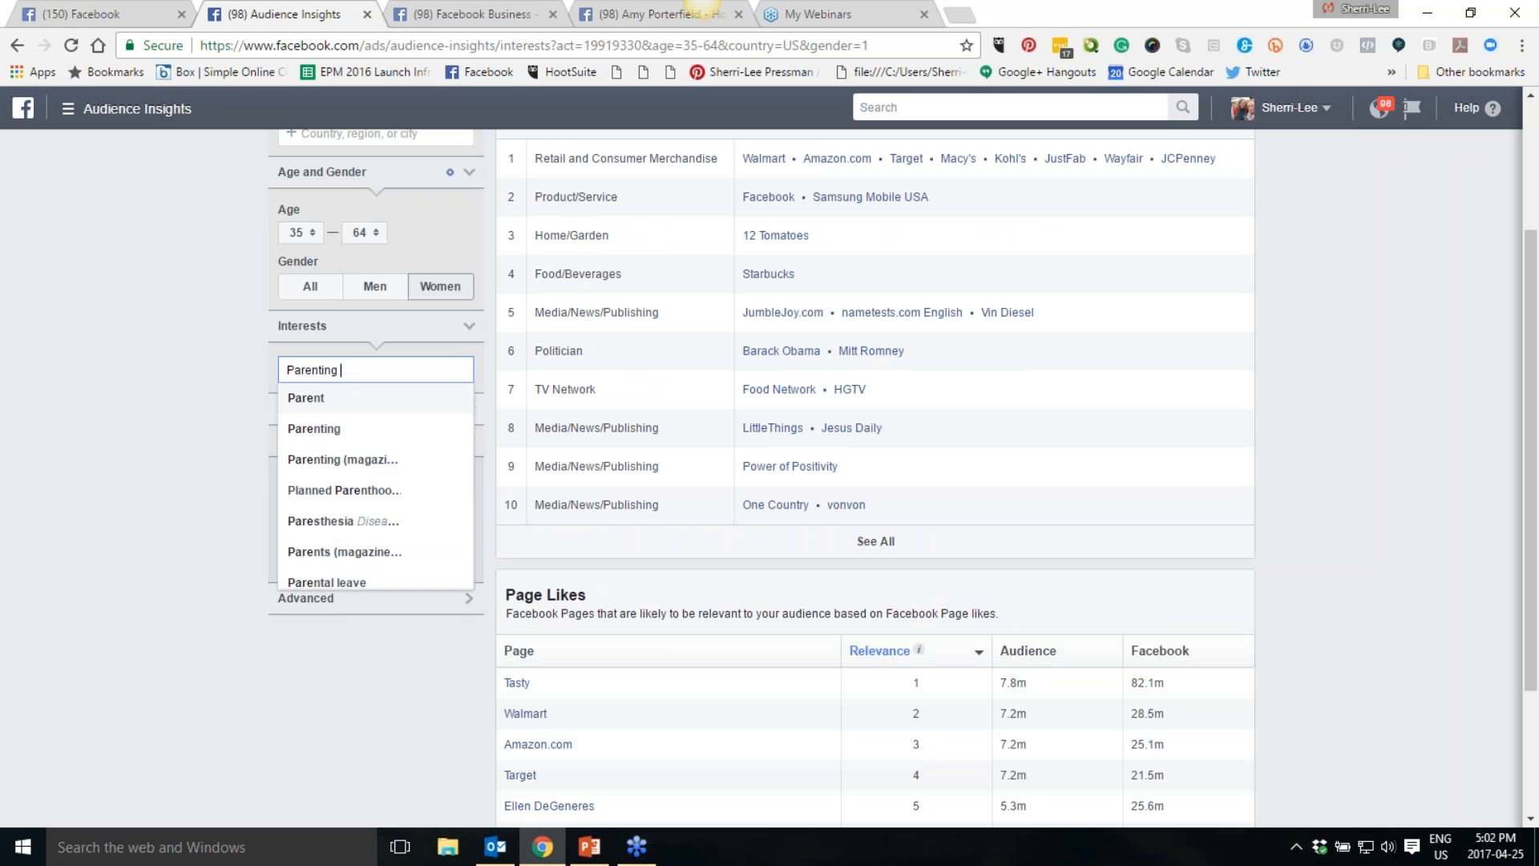
{"action": "type", "text": "Coach"}
{"action": "key", "text": "BackSpace"}
{"action": "key", "text": "BackSpace"}
{"action": "key", "text": "BackSpace"}
{"action": "key", "text": "BackSpace"}
{"action": "key", "text": "BackSpace"}
{"action": "key", "text": "BackSpace"}
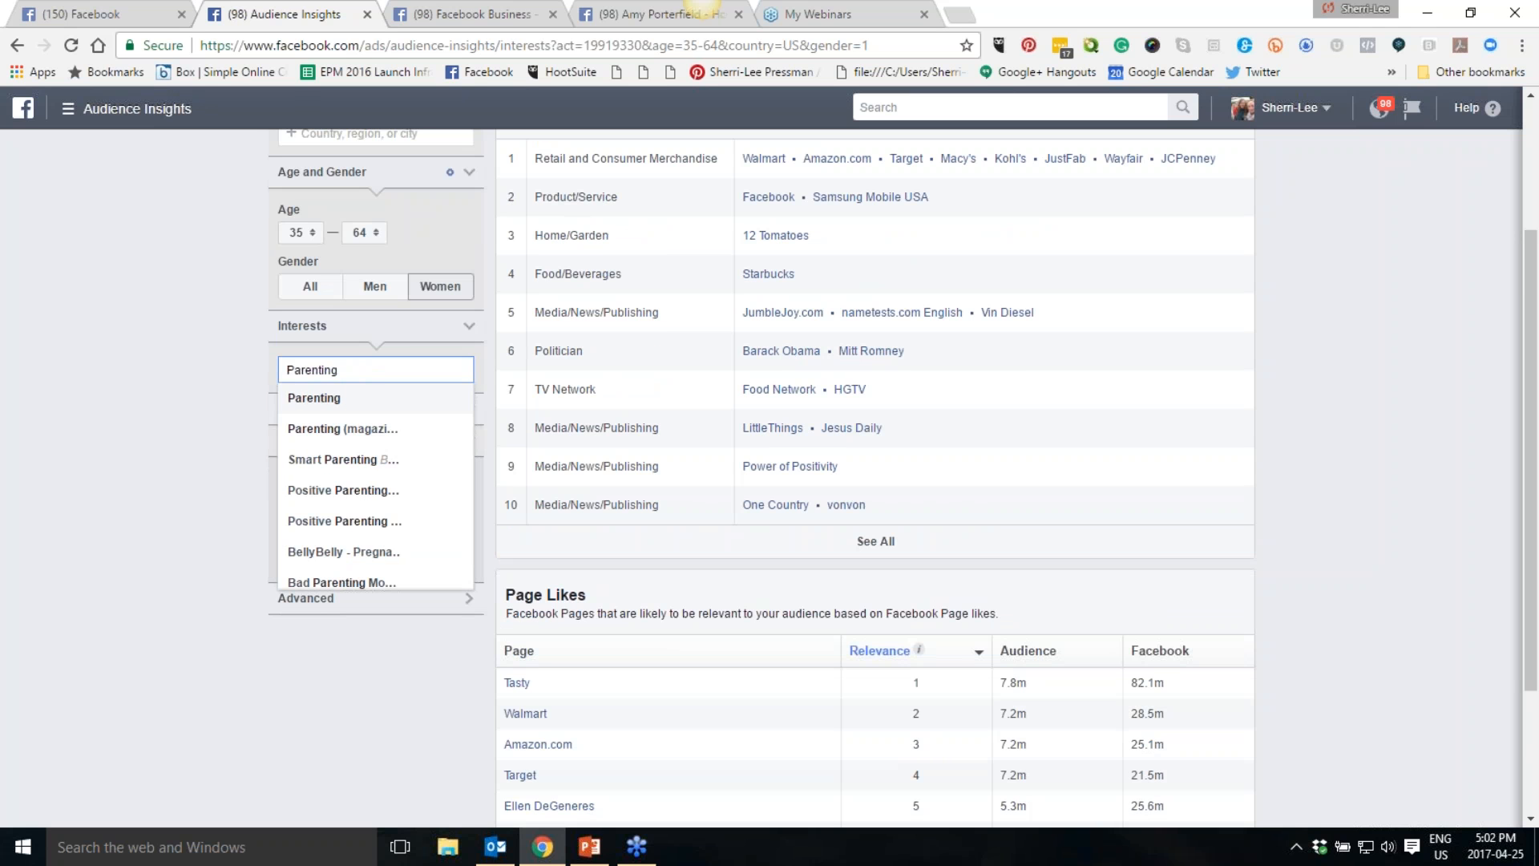
{"action": "left_click", "coordinate": [317, 399]}
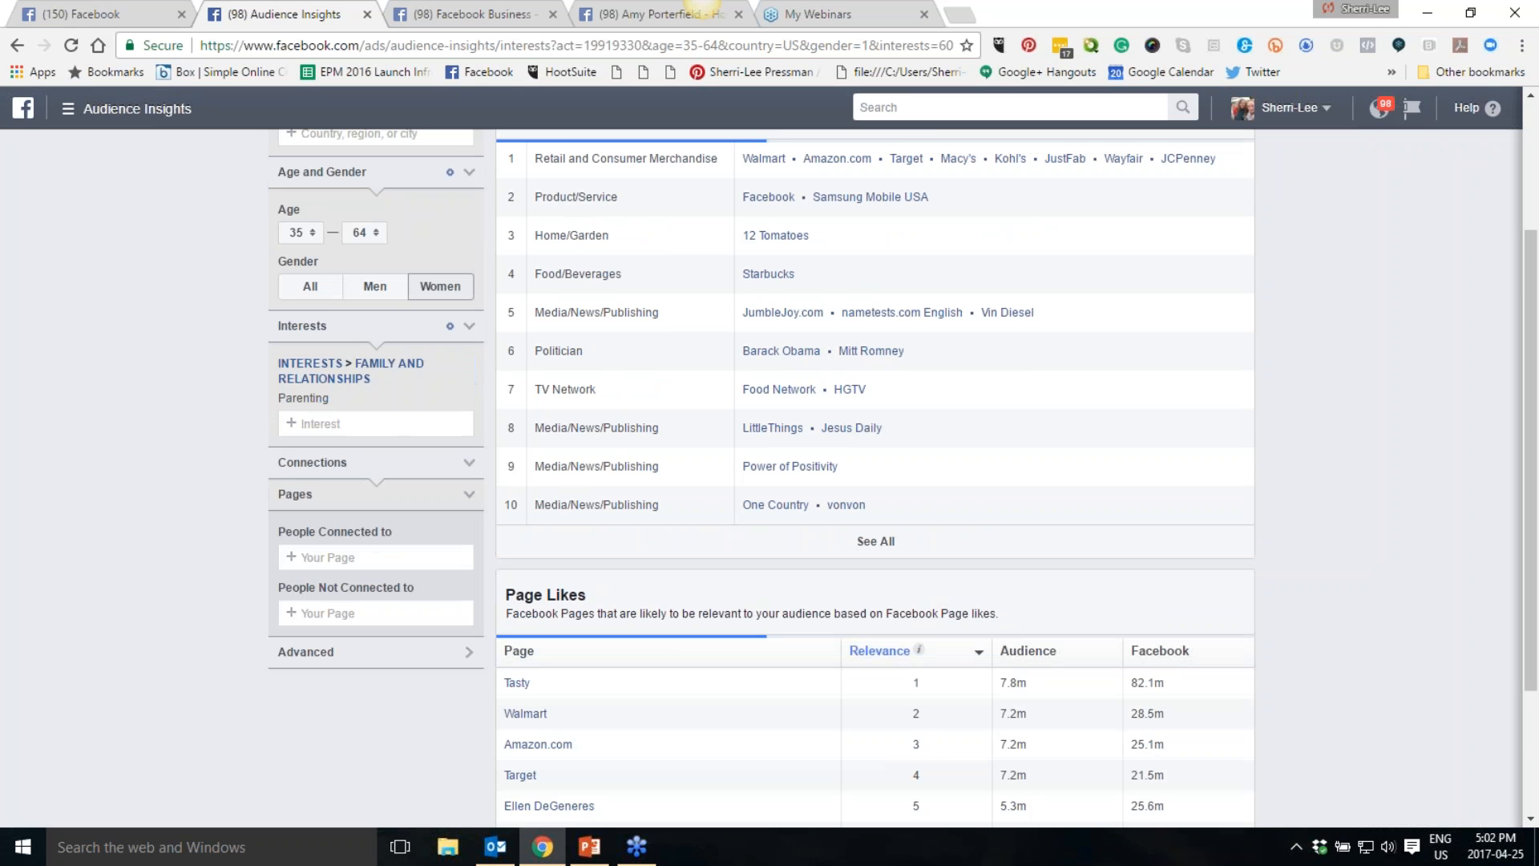
{"action": "left_click", "coordinate": [176, 445]}
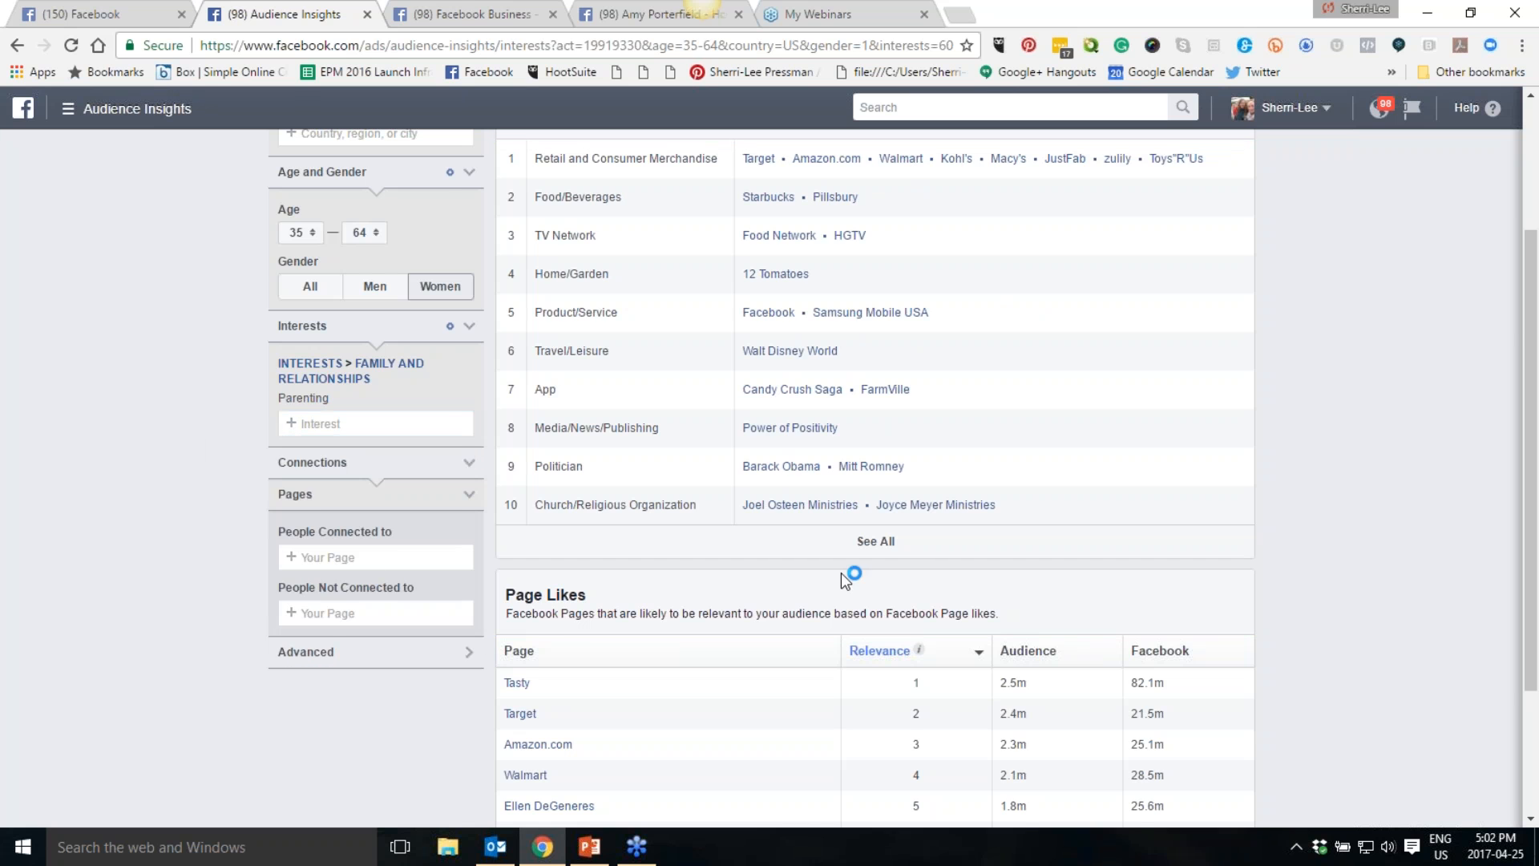
- Expand the full page likes list for the Parenting audience, then remove the Parenting interest
{"action": "scroll", "coordinate": [1225, 519], "scroll_direction": "down", "scroll_amount": 2}
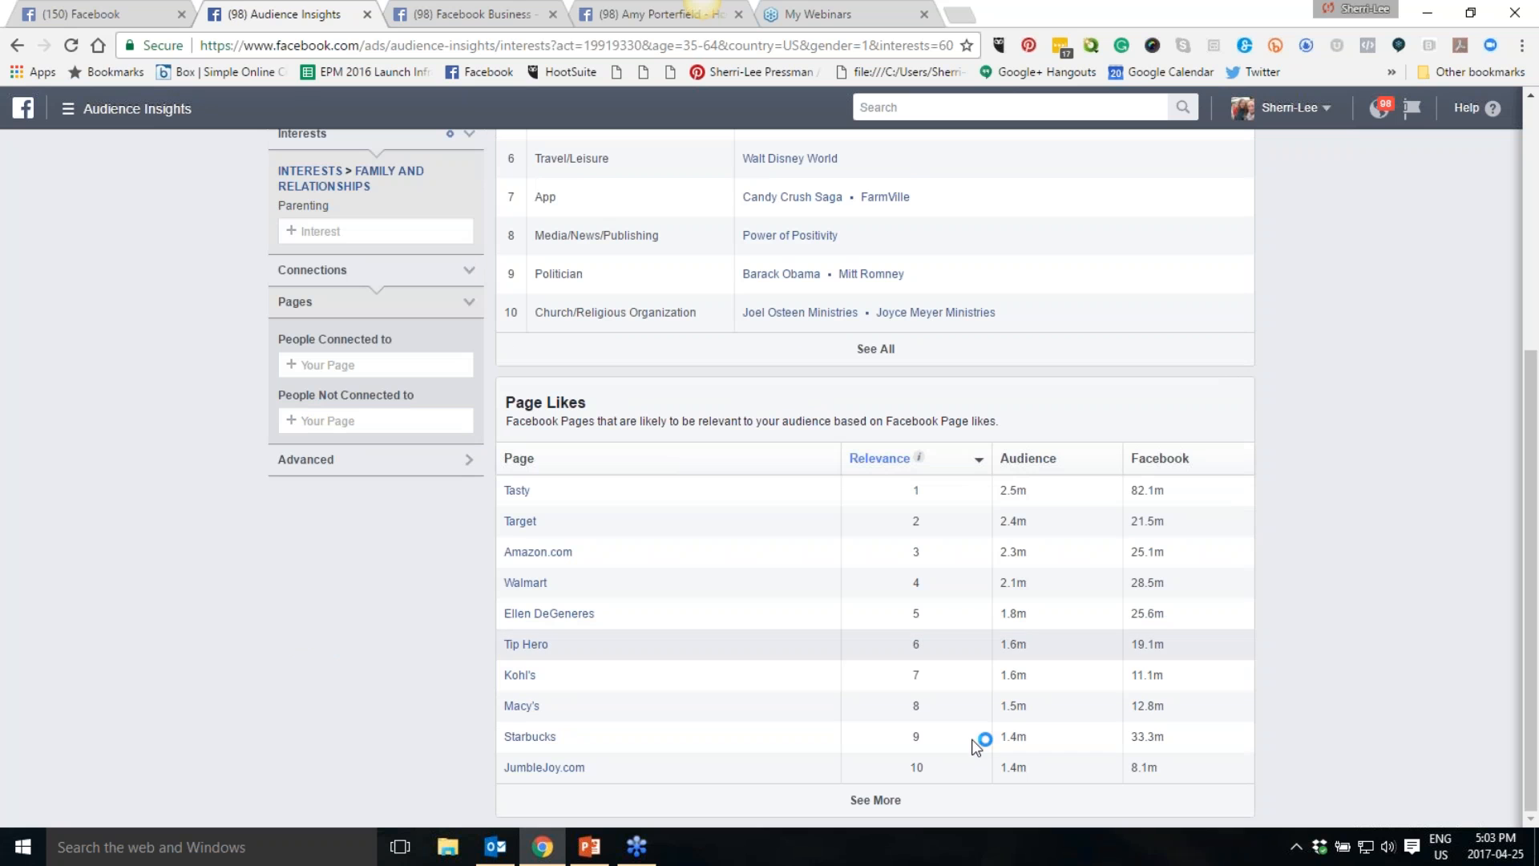
{"action": "left_click", "coordinate": [882, 800]}
{"action": "scroll", "coordinate": [1263, 510], "scroll_direction": "down", "scroll_amount": 2}
{"action": "scroll", "coordinate": [1286, 495], "scroll_direction": "down", "scroll_amount": 2}
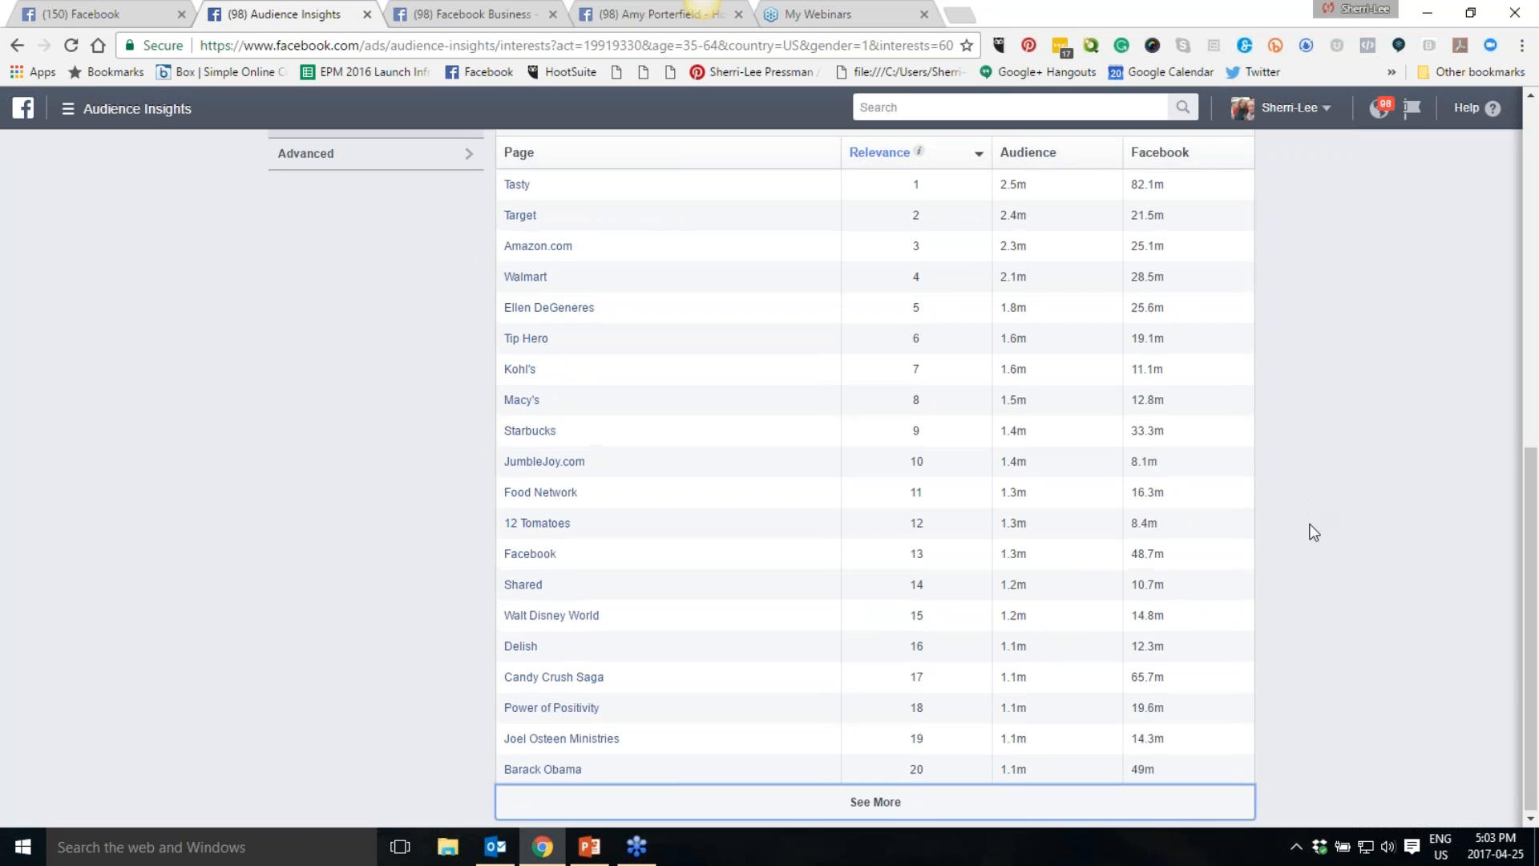
{"action": "scroll", "coordinate": [1311, 531], "scroll_direction": "up", "scroll_amount": 5}
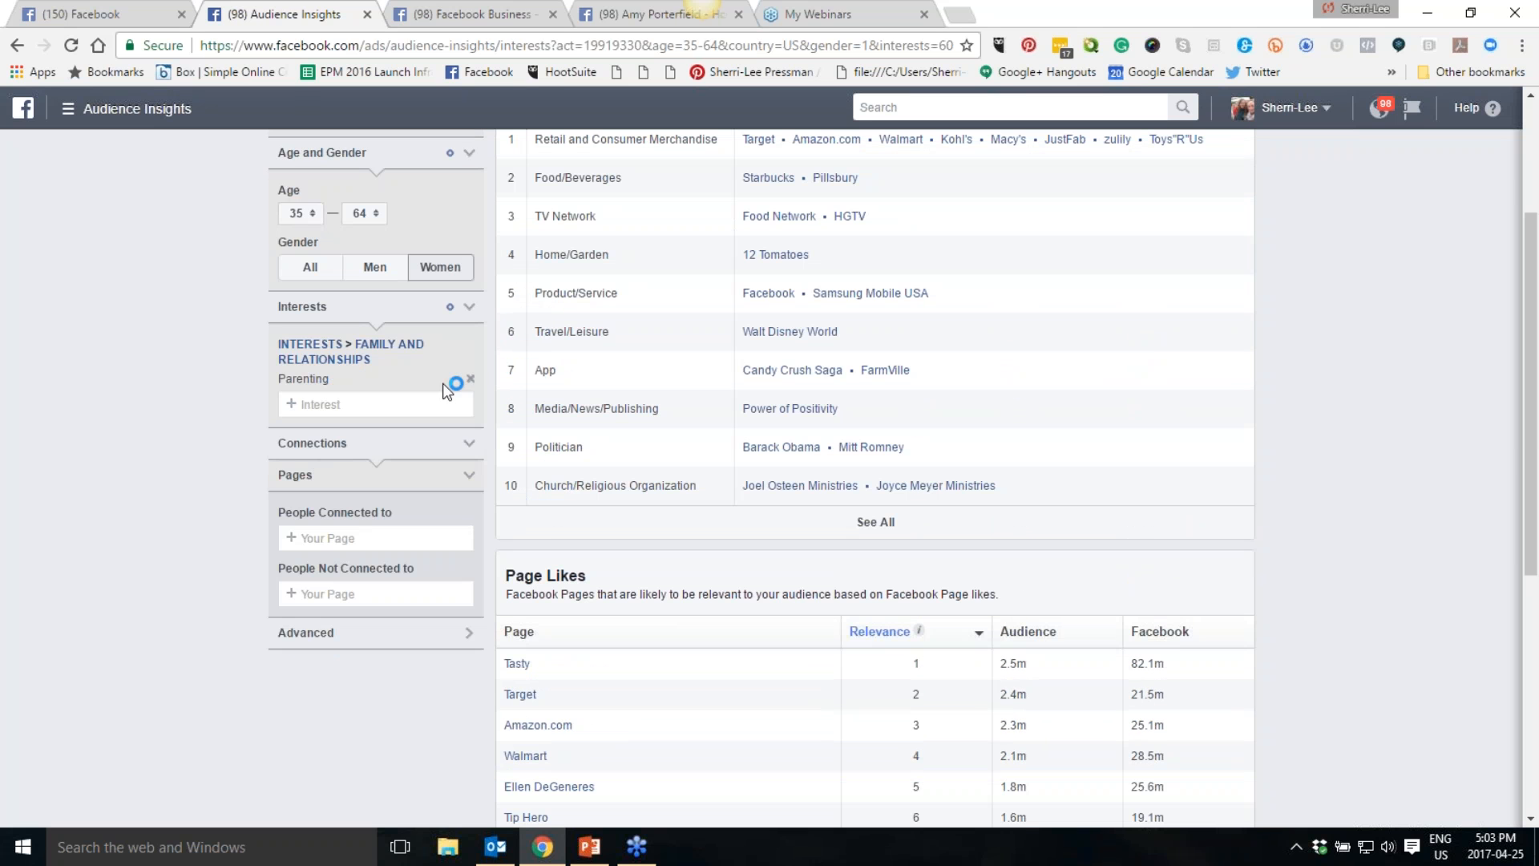
{"action": "left_click", "coordinate": [471, 380]}
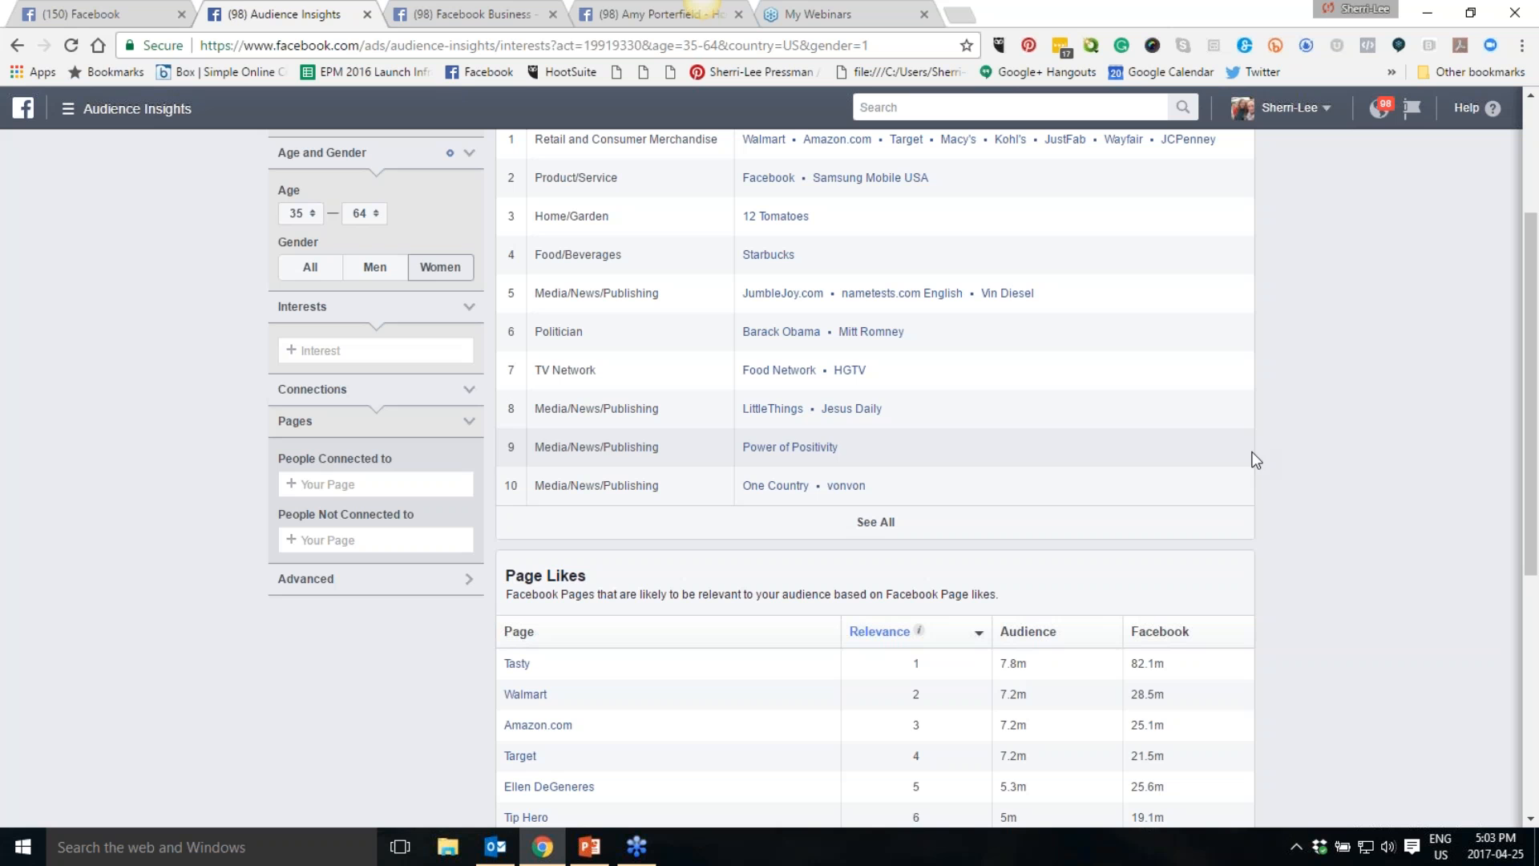
- Review the top categories and page likes for the audience without any interests
{"action": "scroll", "coordinate": [1269, 458], "scroll_direction": "up", "scroll_amount": 3}
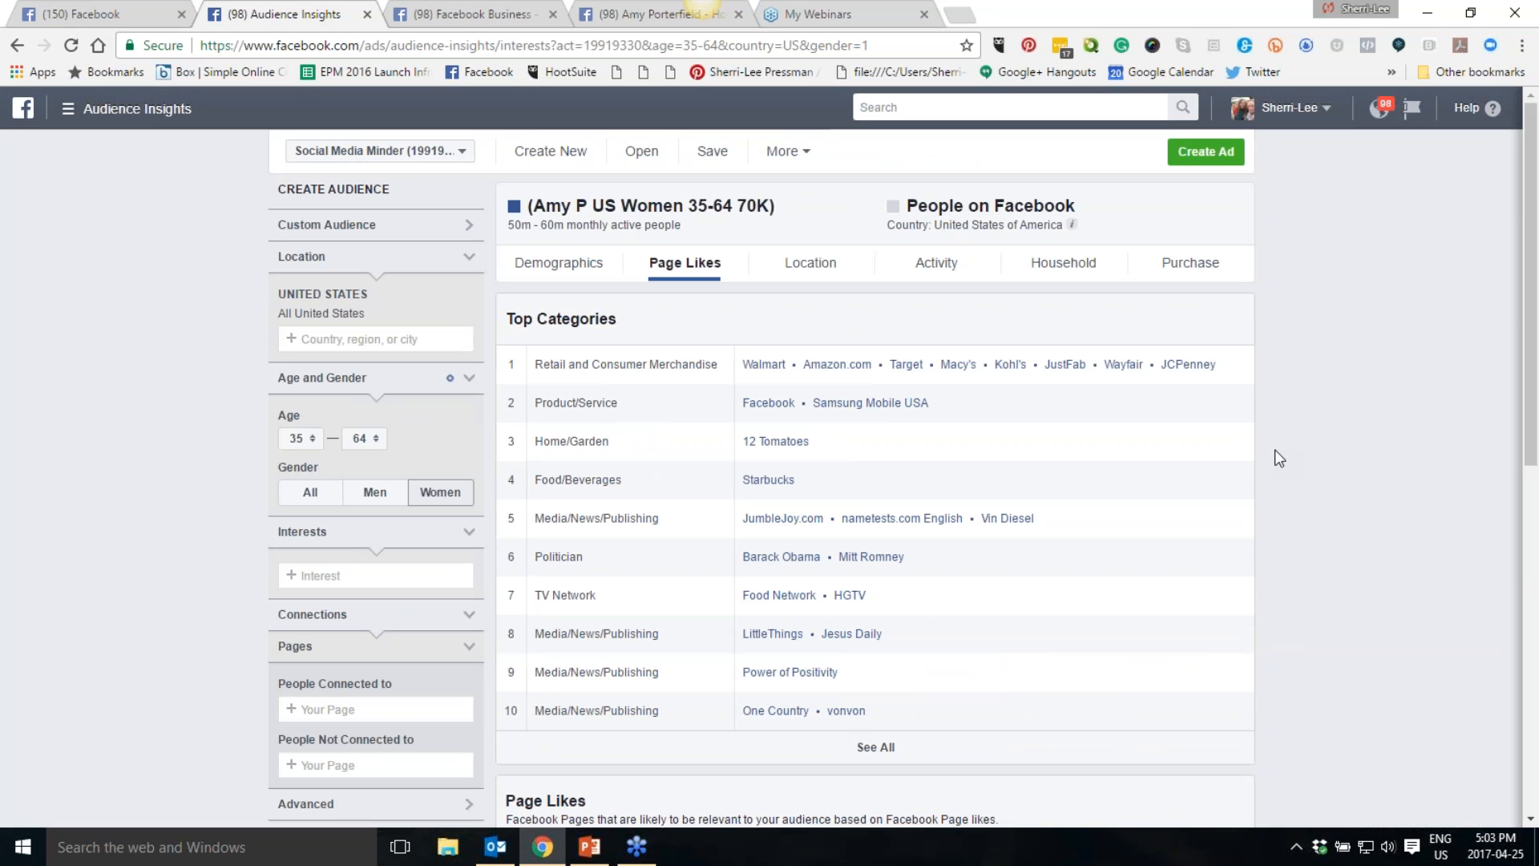
{"action": "mouse_move", "coordinate": [405, 311]}
{"action": "scroll", "coordinate": [206, 457], "scroll_direction": "down", "scroll_amount": 4}
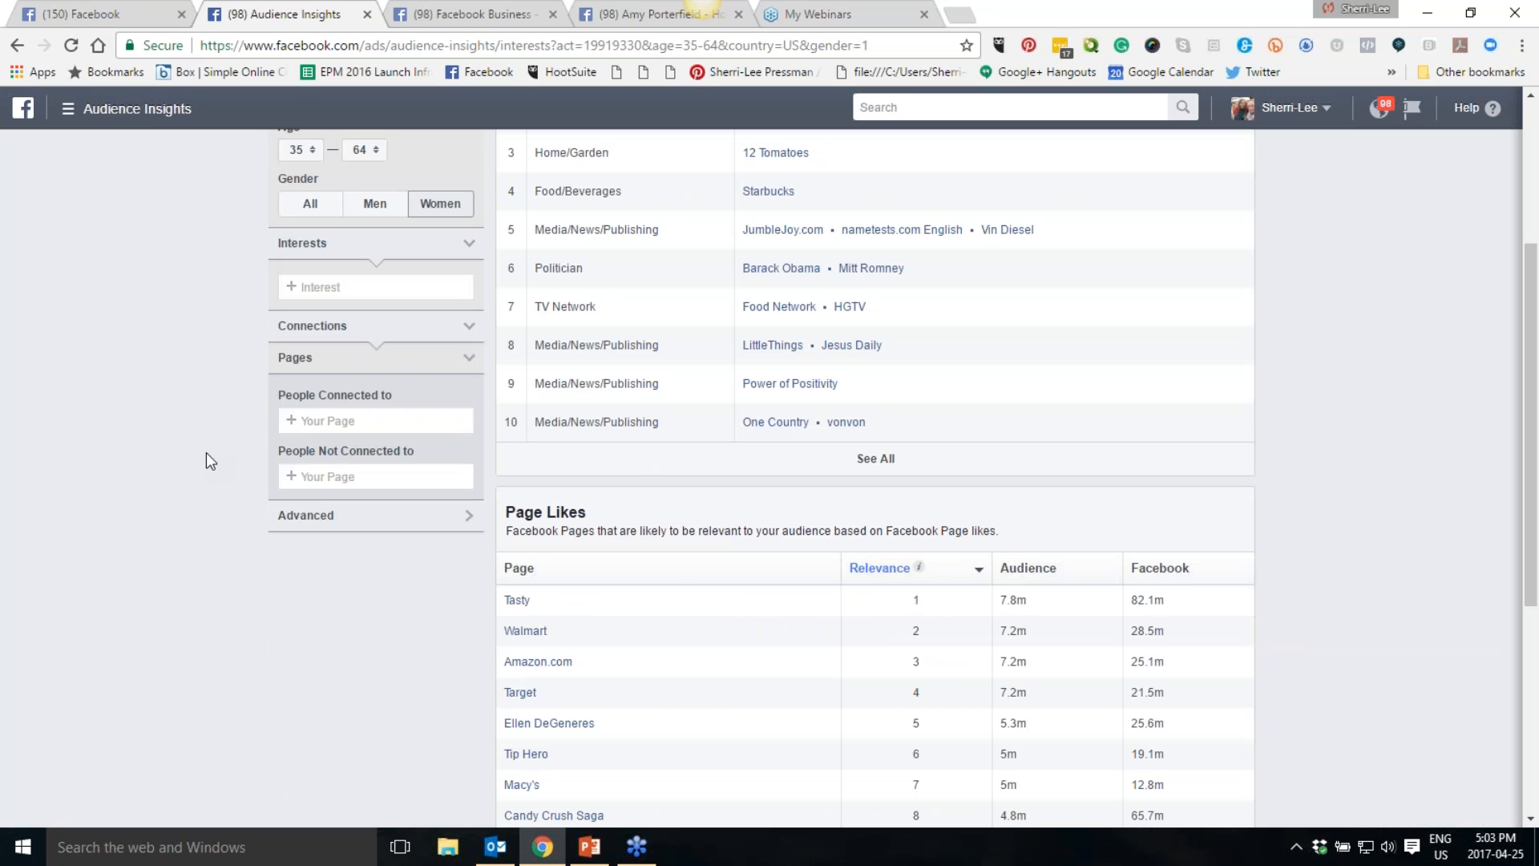
{"action": "scroll", "coordinate": [207, 453], "scroll_direction": "down", "scroll_amount": 4}
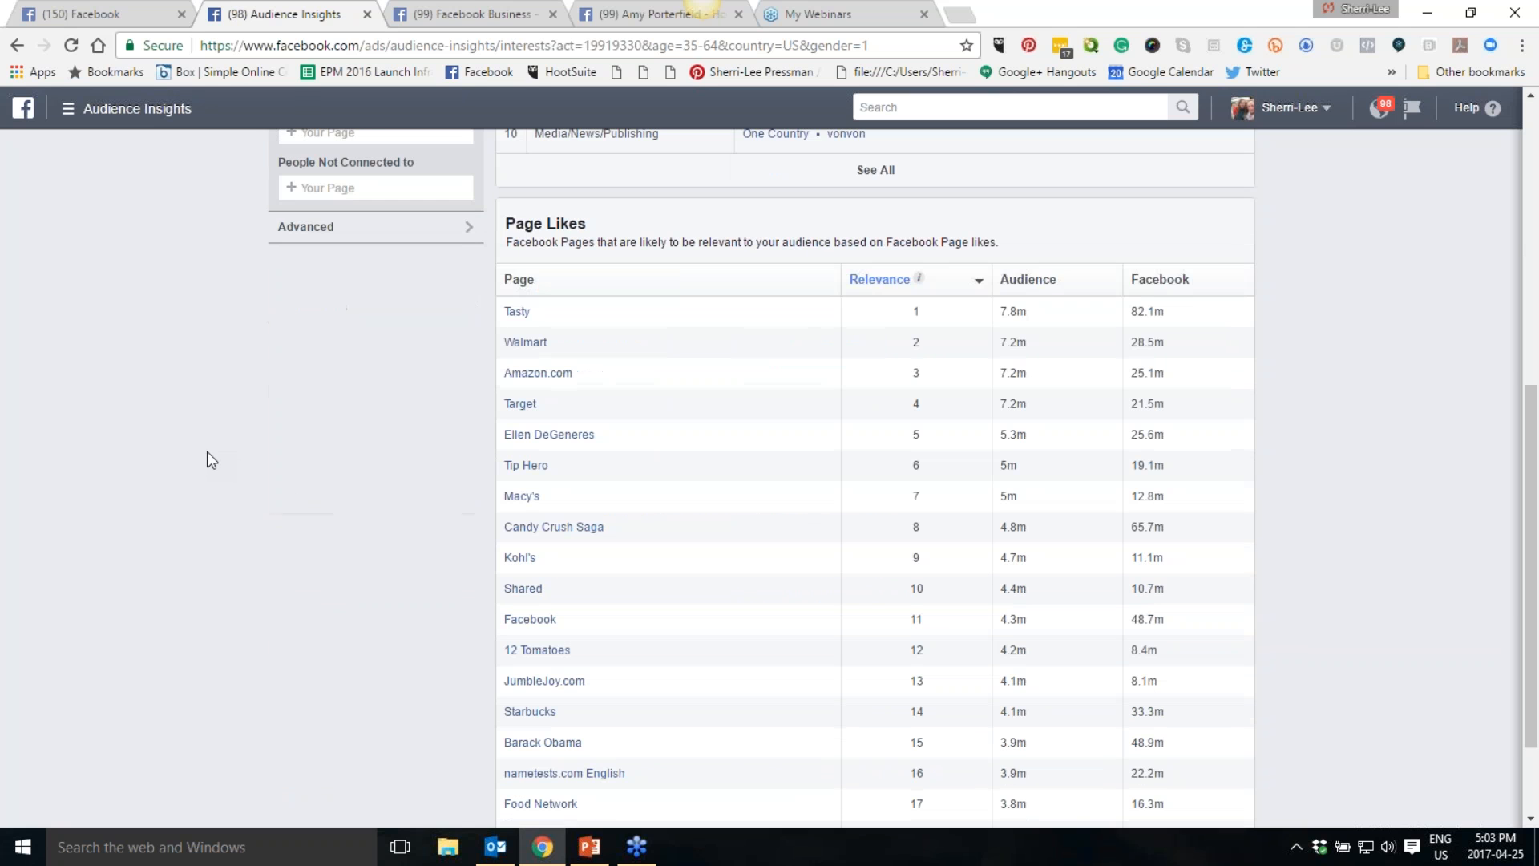
{"action": "scroll", "coordinate": [210, 446], "scroll_direction": "up", "scroll_amount": 5}
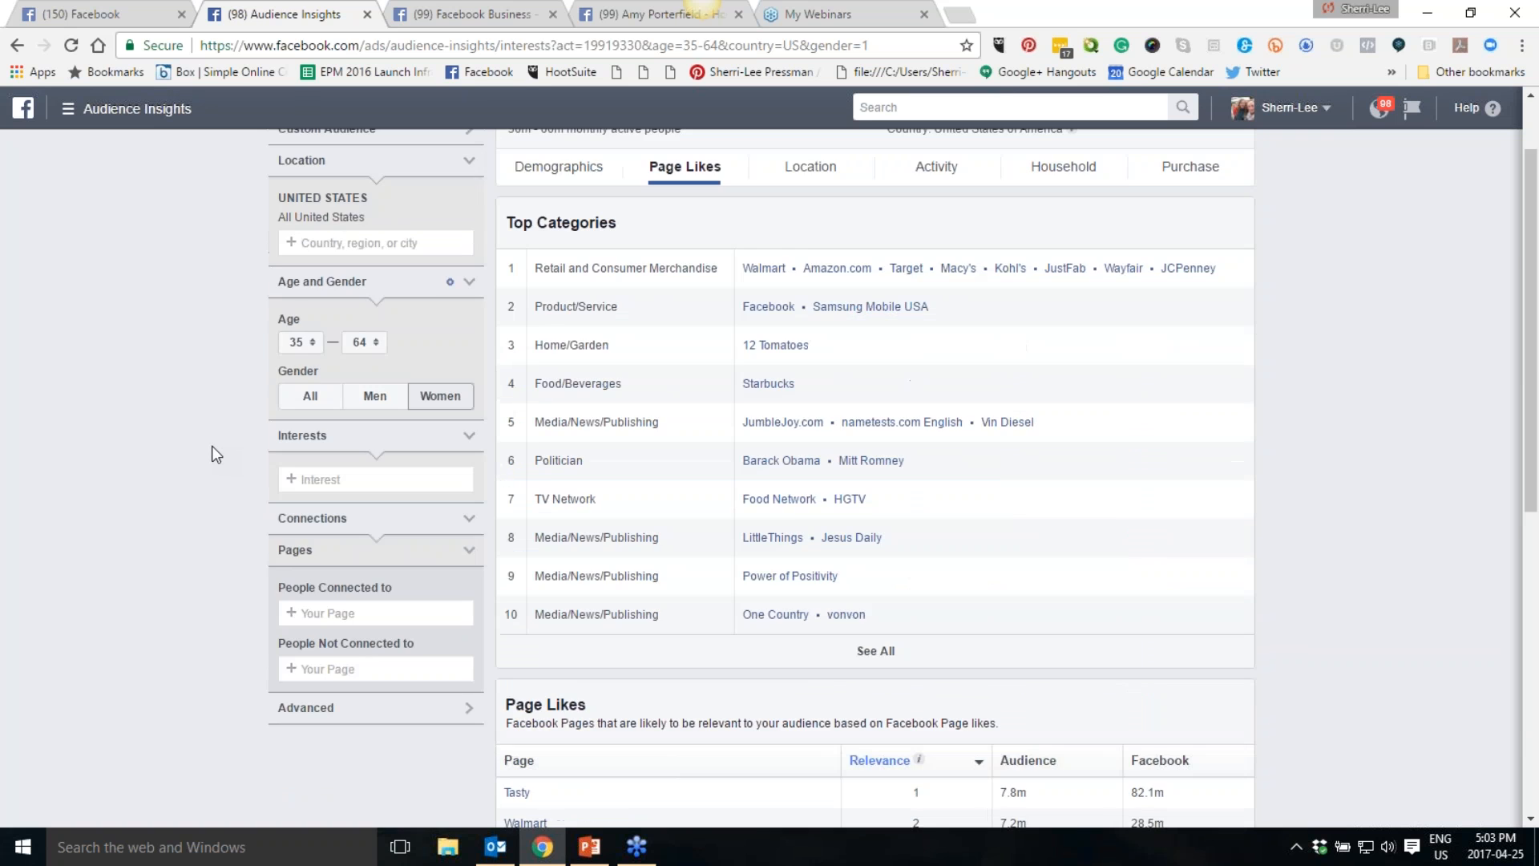
{"action": "scroll", "coordinate": [211, 445], "scroll_direction": "up", "scroll_amount": 2}
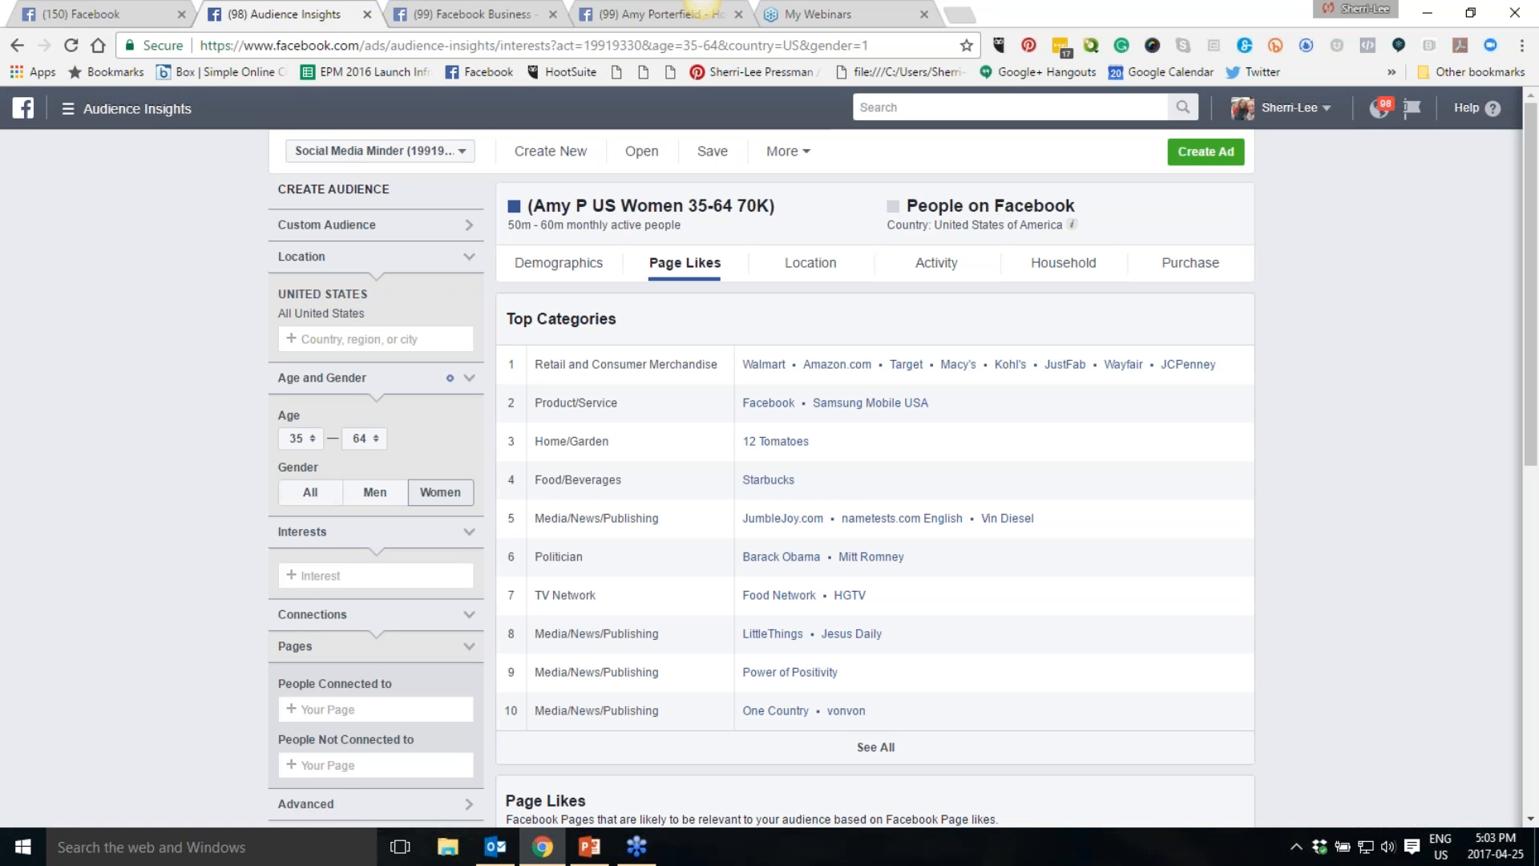
- Add Bodybuilding from Fitness and wellness as the audience's interest, then remove it again
{"action": "left_click", "coordinate": [302, 575]}
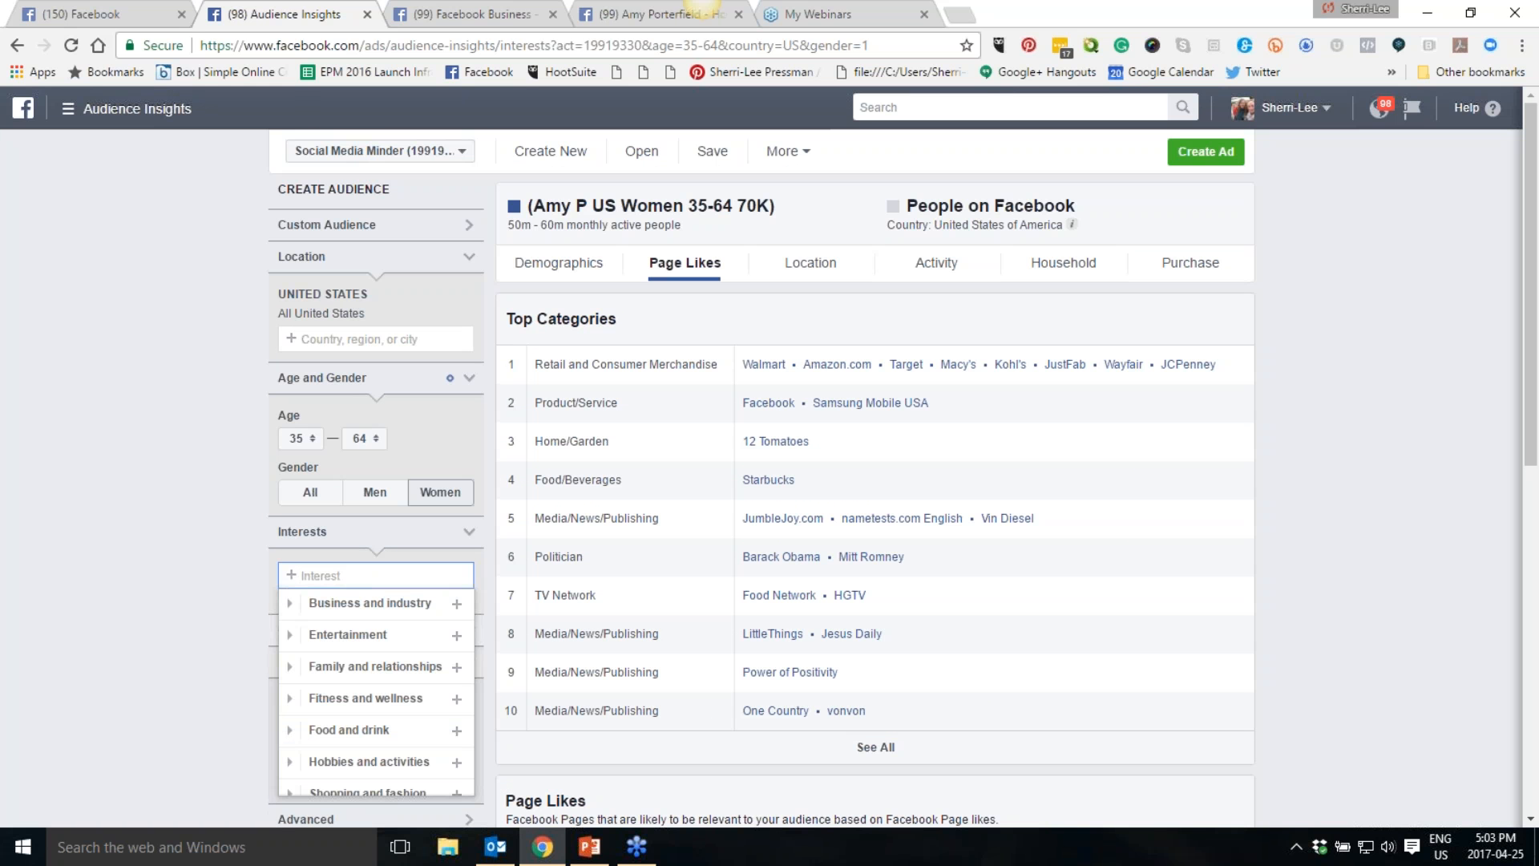
{"action": "left_click", "coordinate": [364, 699]}
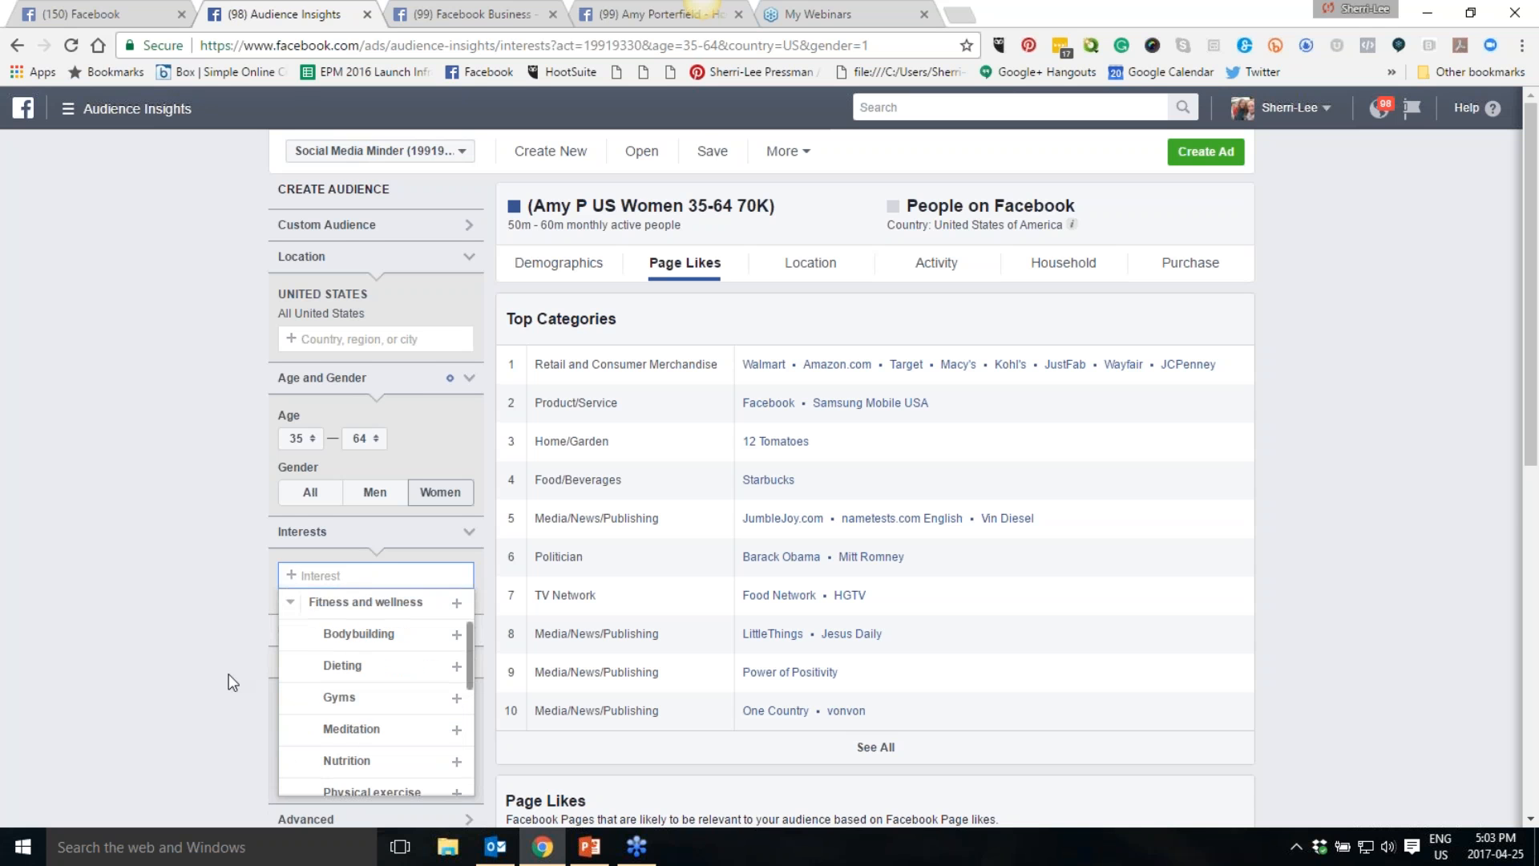
{"action": "scroll", "coordinate": [182, 639], "scroll_direction": "down", "scroll_amount": 1}
{"action": "left_click", "coordinate": [350, 548]}
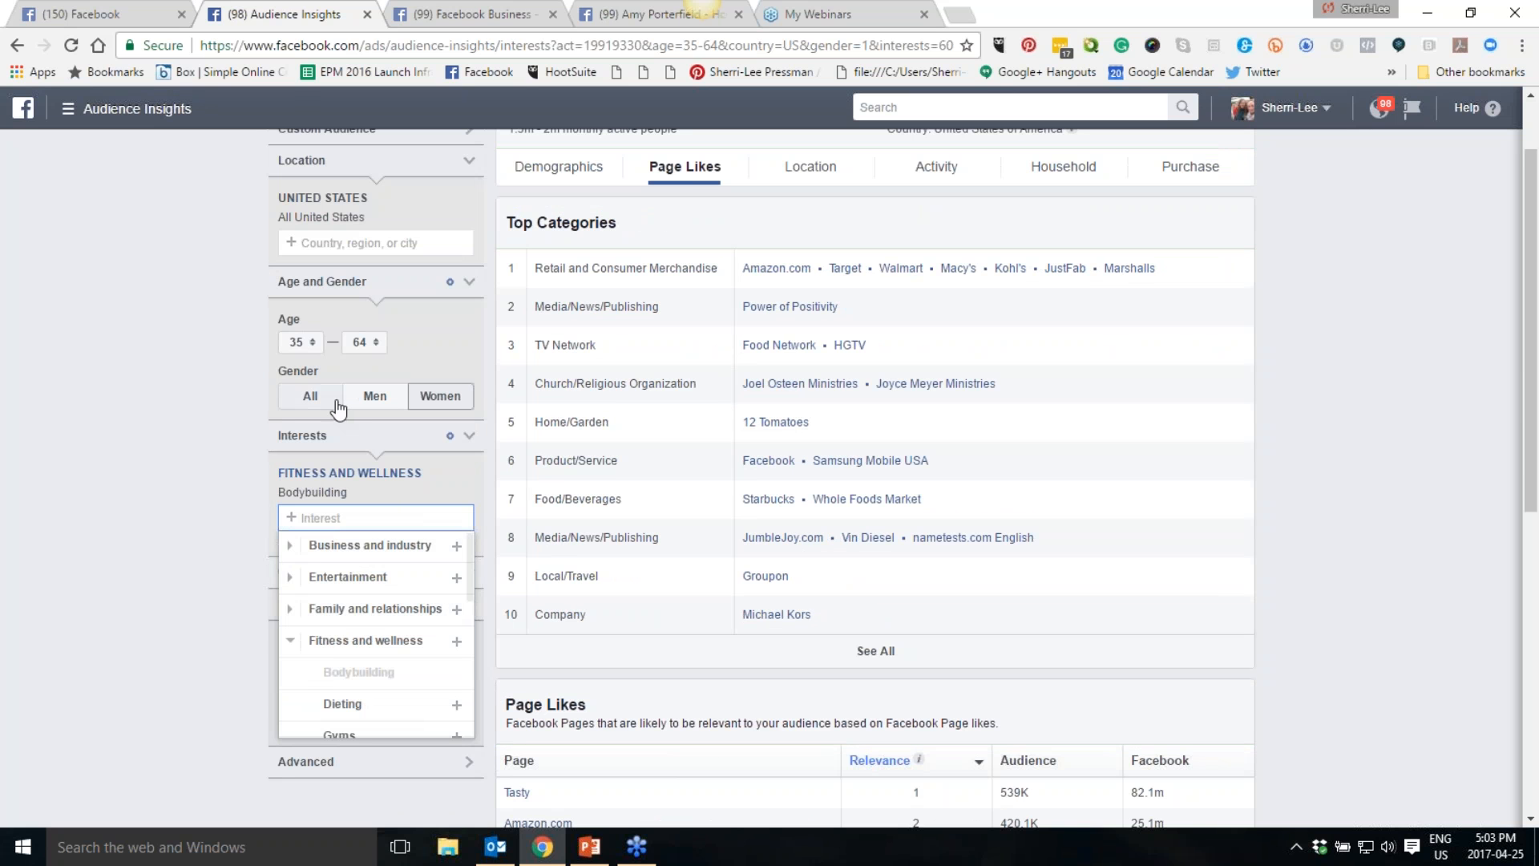
{"action": "left_click", "coordinate": [471, 493]}
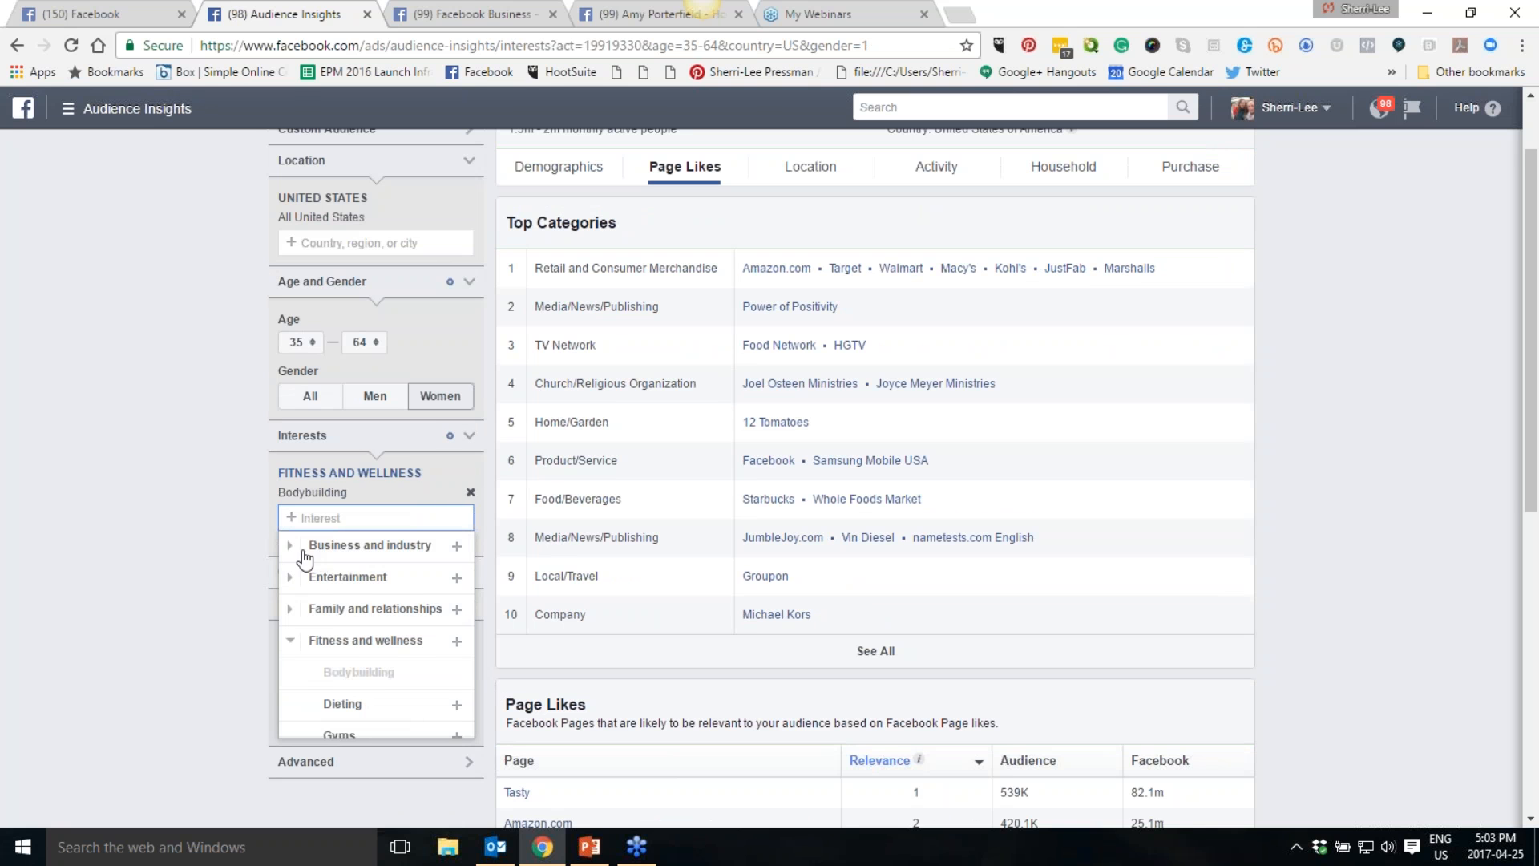
- Add Advertising from Business and industry as the audience's interest and review its top categories and page likes
{"action": "left_click", "coordinate": [289, 508]}
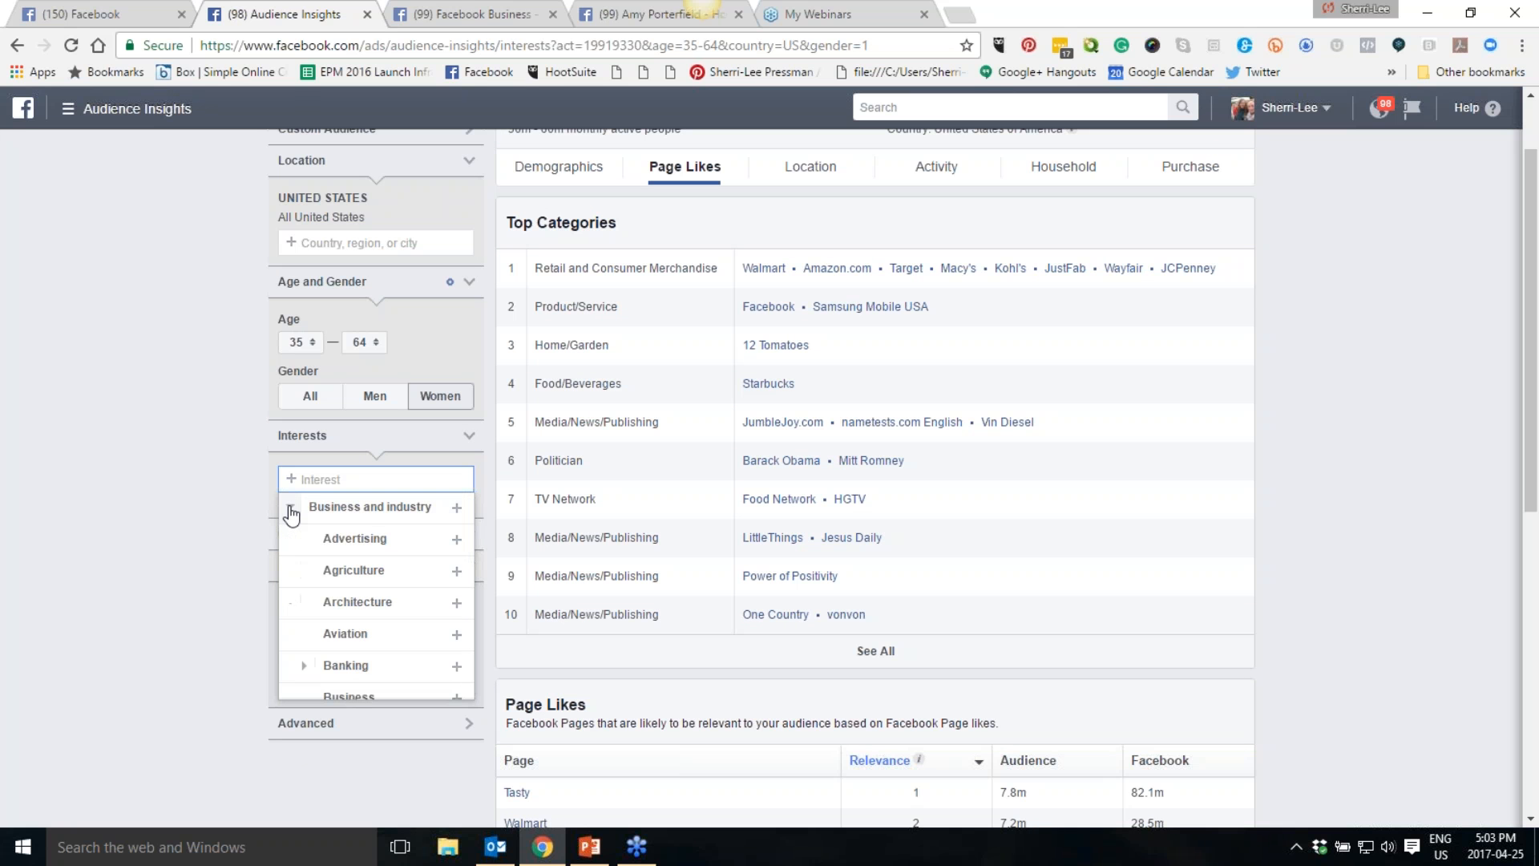
{"action": "left_click", "coordinate": [355, 539]}
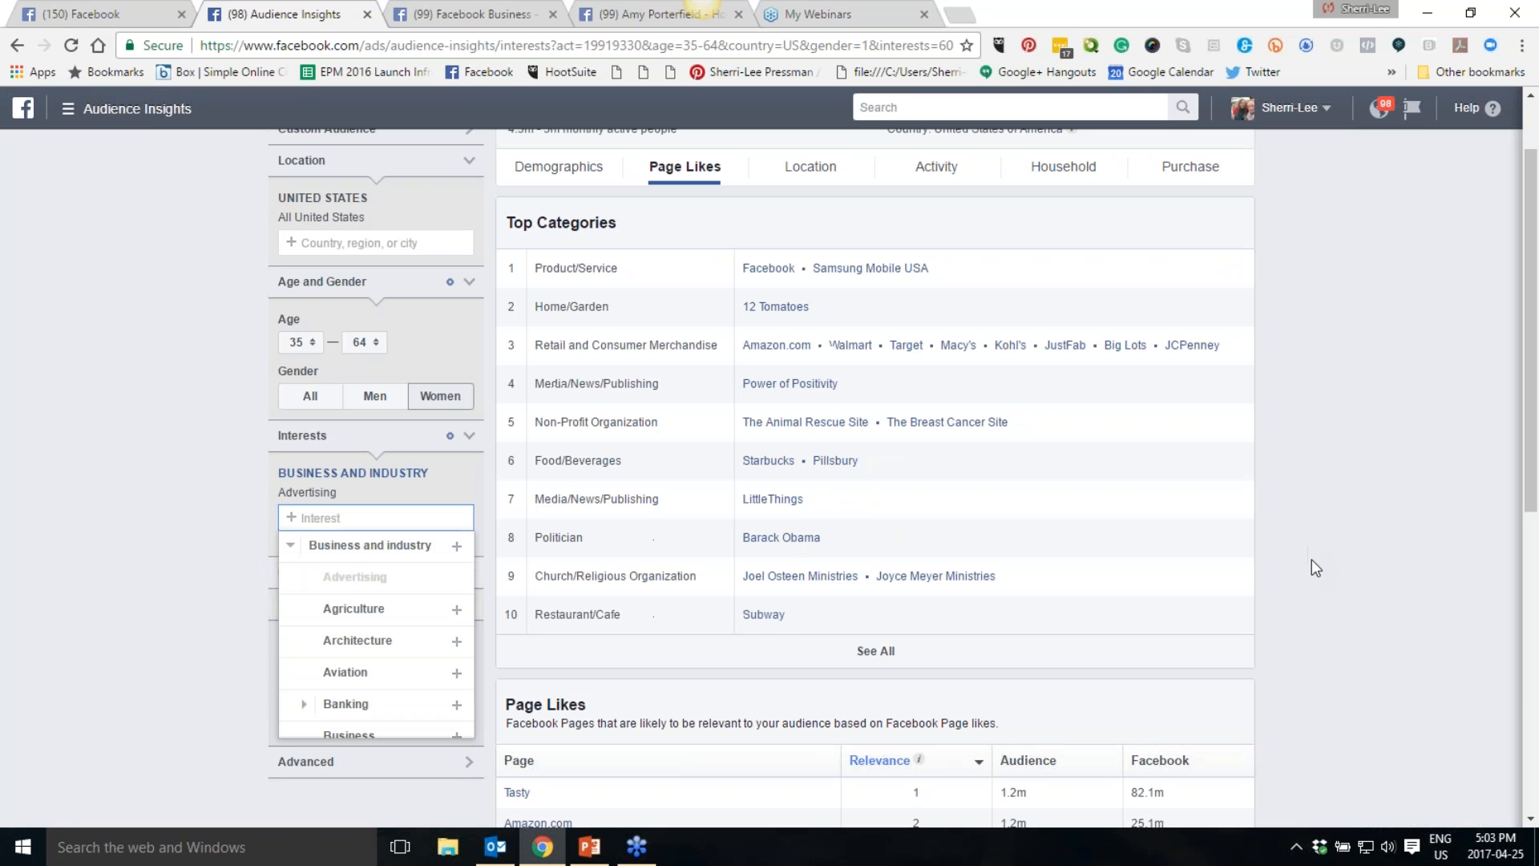
{"action": "scroll", "coordinate": [1312, 560], "scroll_direction": "down", "scroll_amount": 5}
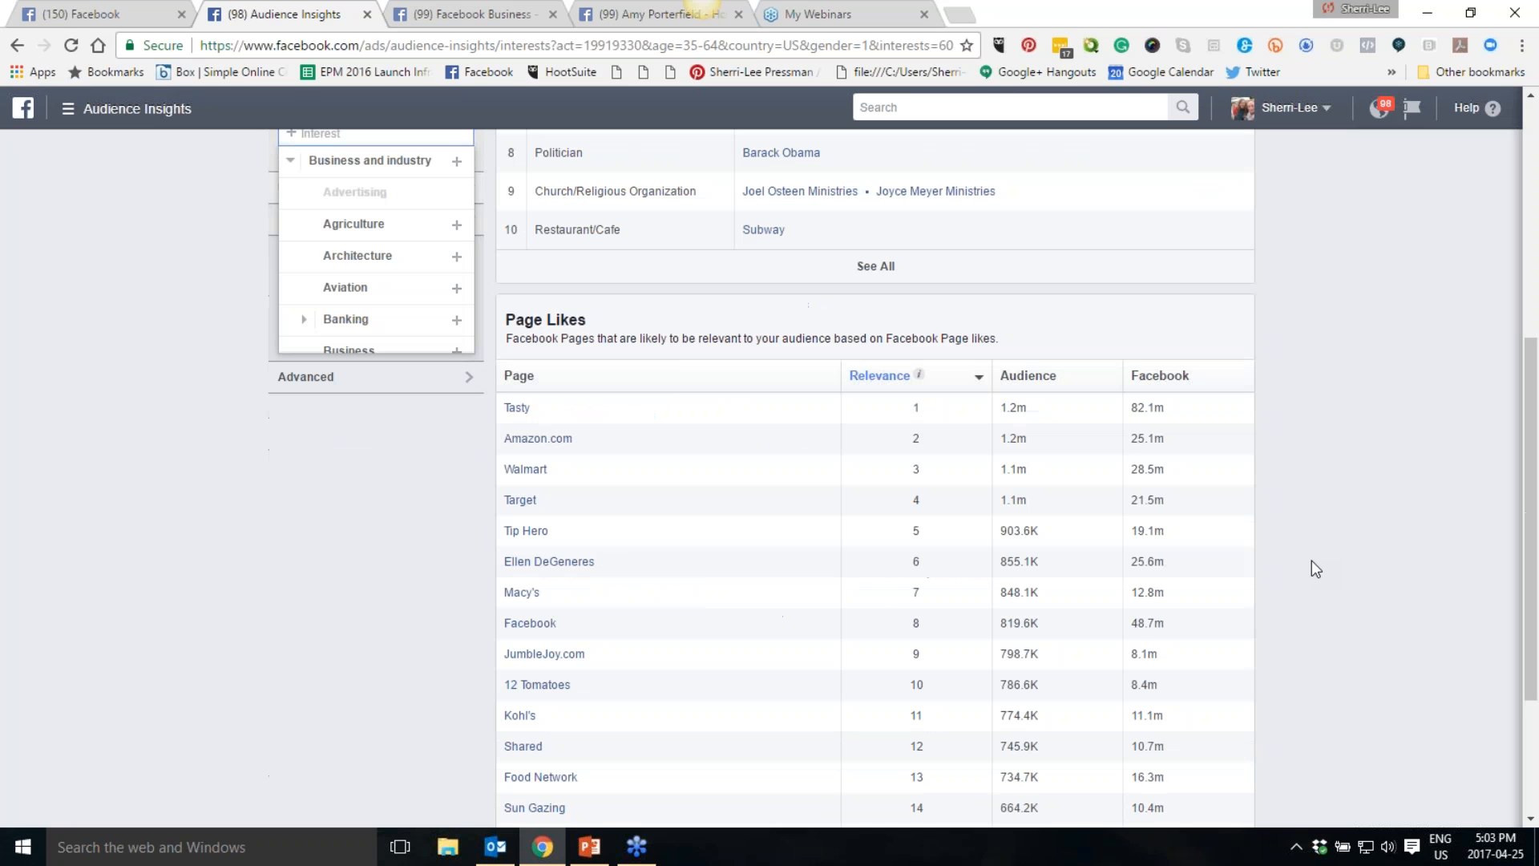
{"action": "scroll", "coordinate": [1165, 522], "scroll_direction": "up", "scroll_amount": 6}
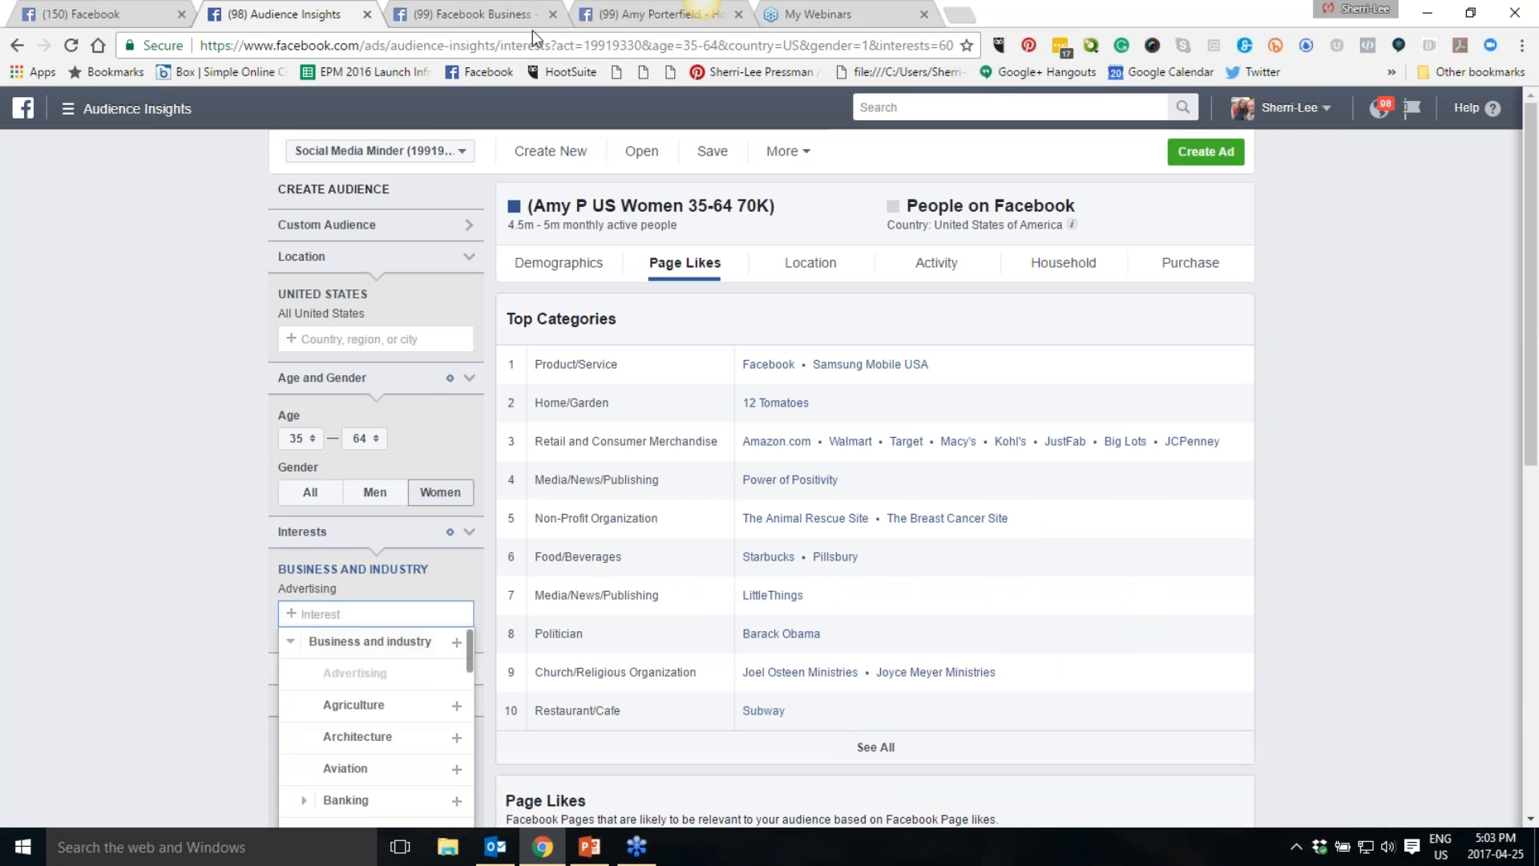
- On the Facebook Business tab, close the chat popup and search Facebook for a person by name
{"action": "left_click", "coordinate": [465, 12]}
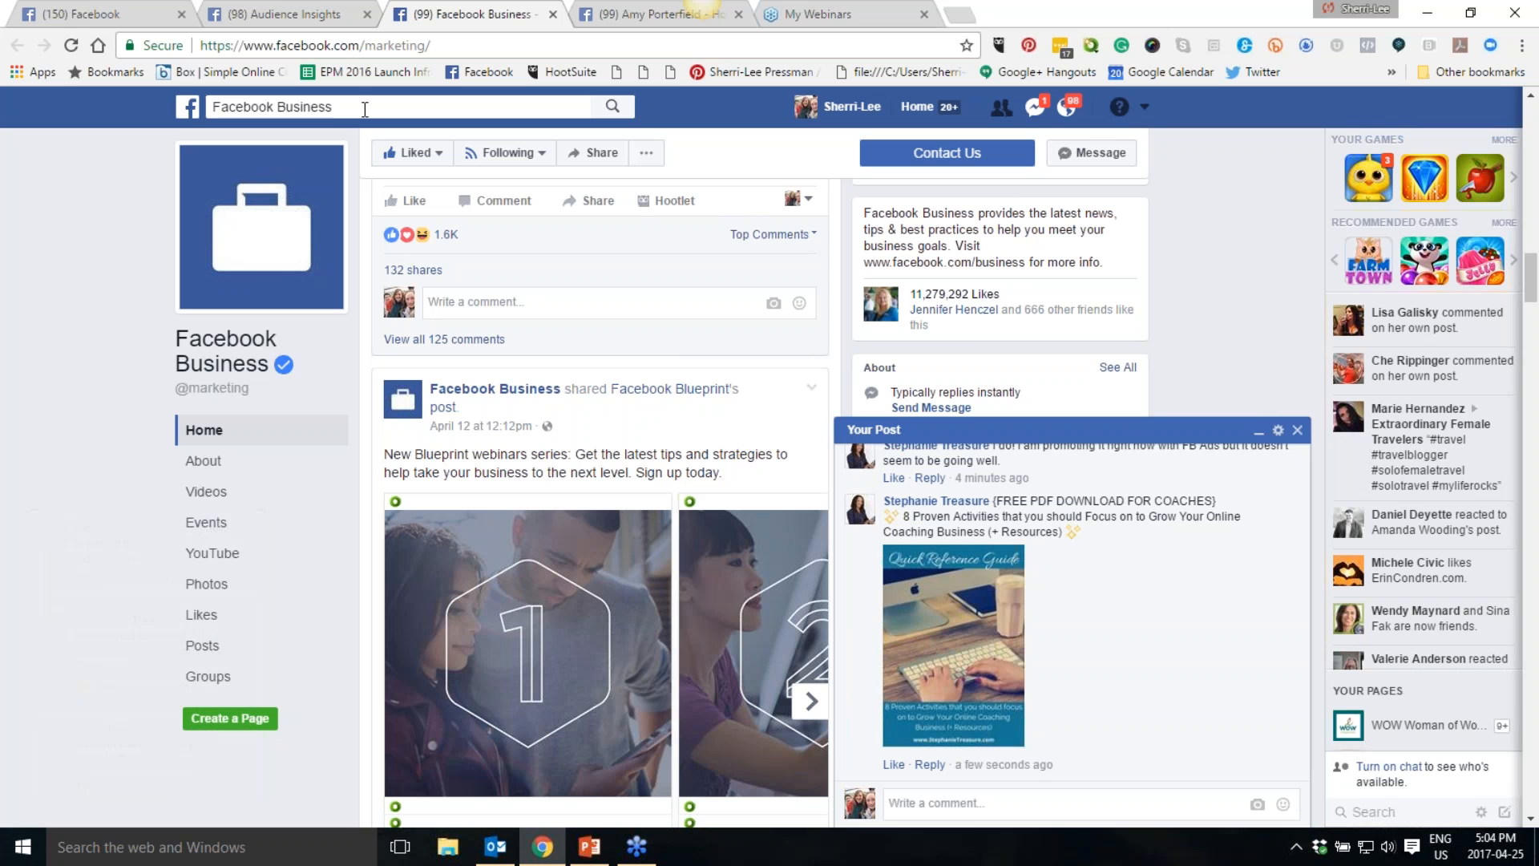
{"action": "left_click", "coordinate": [1298, 430]}
{"action": "mouse_move", "coordinate": [509, 152]}
{"action": "left_click", "coordinate": [347, 108]}
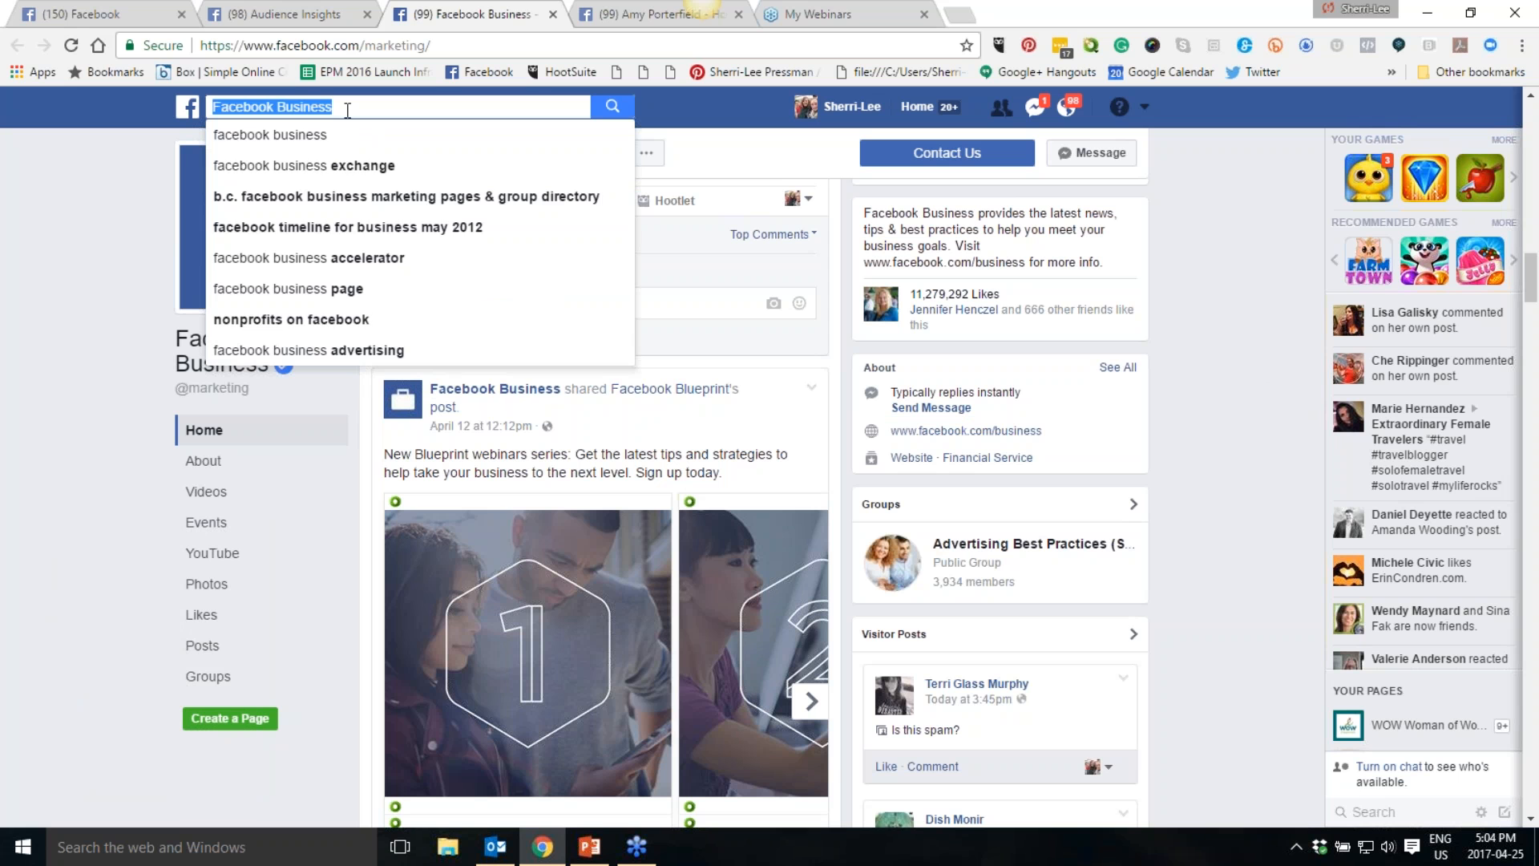
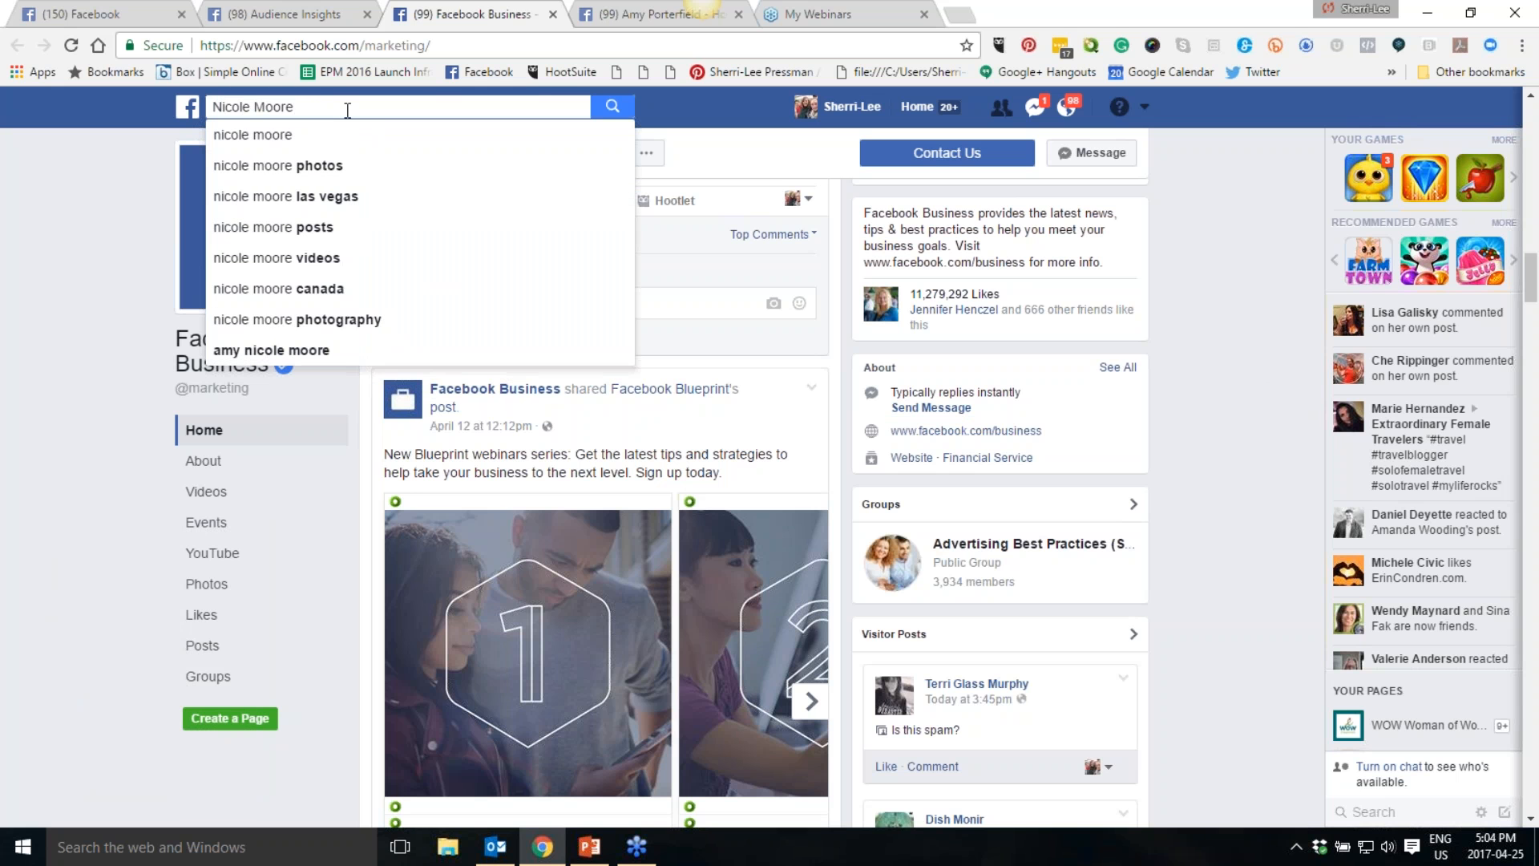
{"action": "key", "text": "Return"}
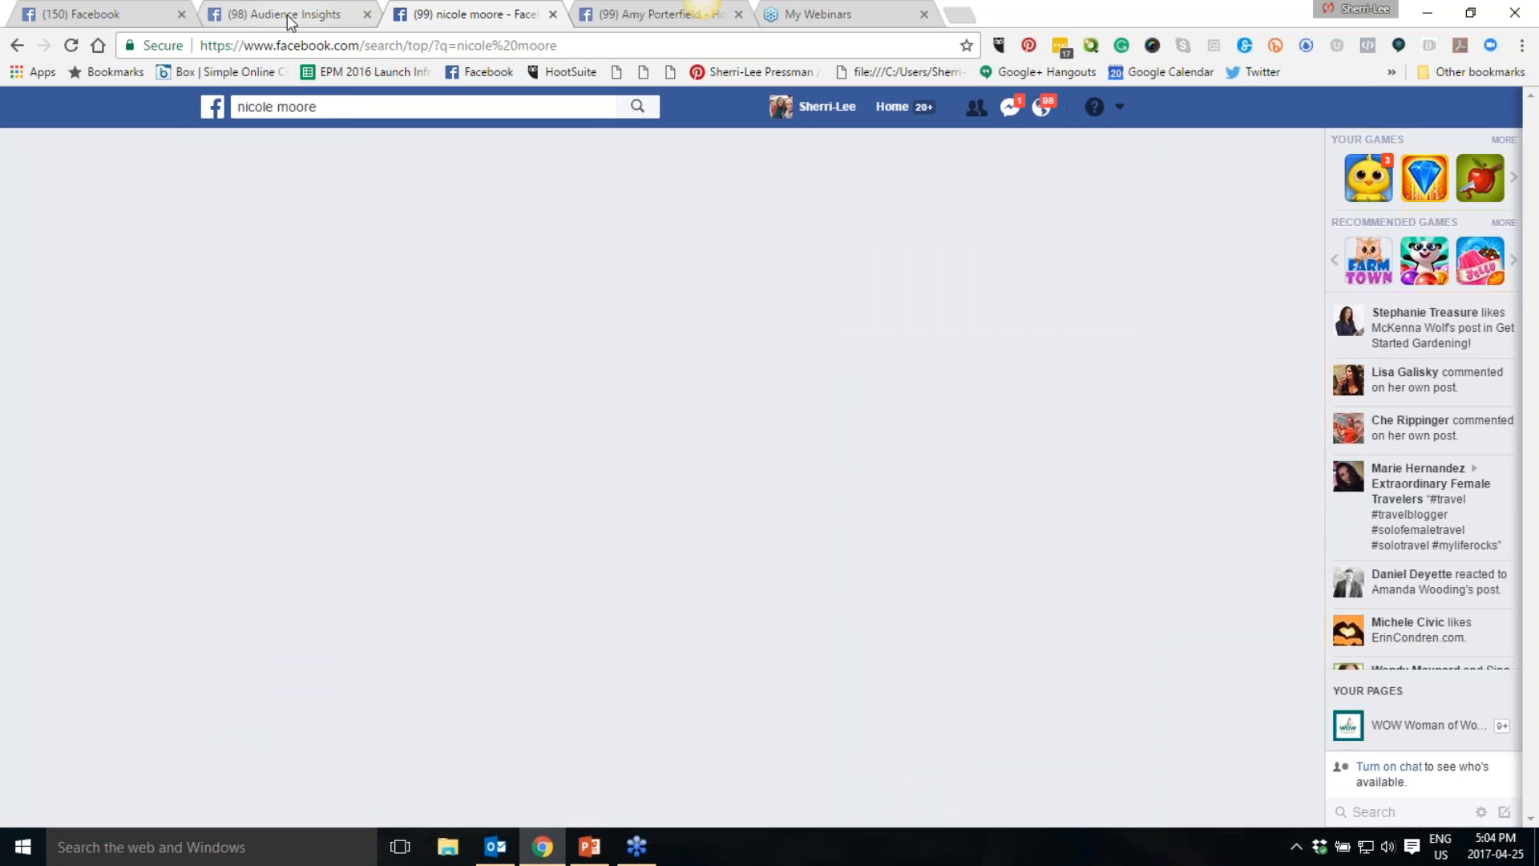
- Remove the Advertising interest from the audience in Audience Insights and glance at the person search results
{"action": "left_click", "coordinate": [282, 14]}
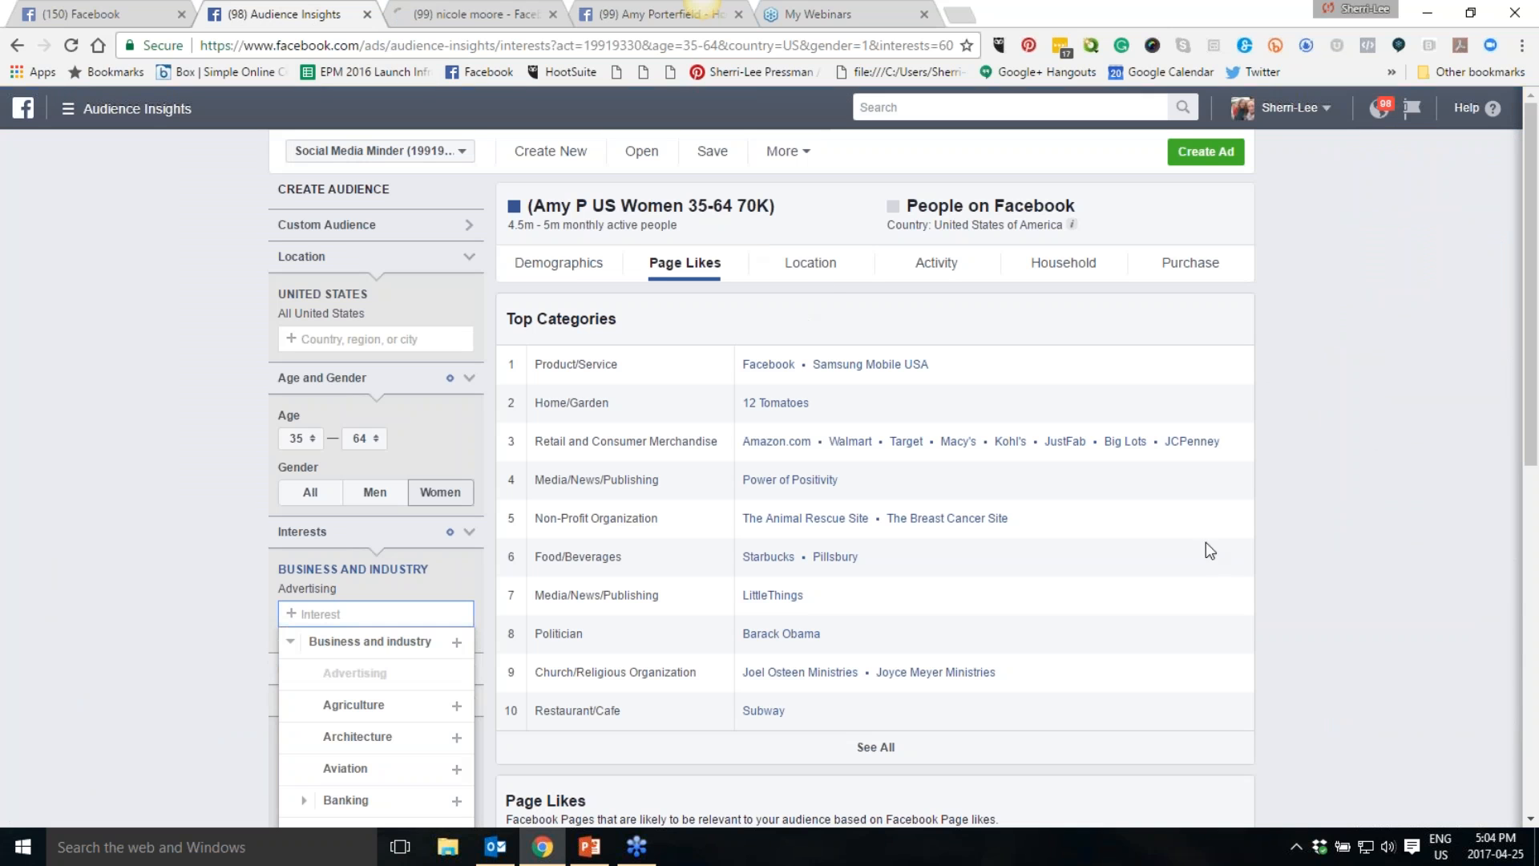
{"action": "left_click", "coordinate": [291, 600]}
{"action": "left_click", "coordinate": [472, 590]}
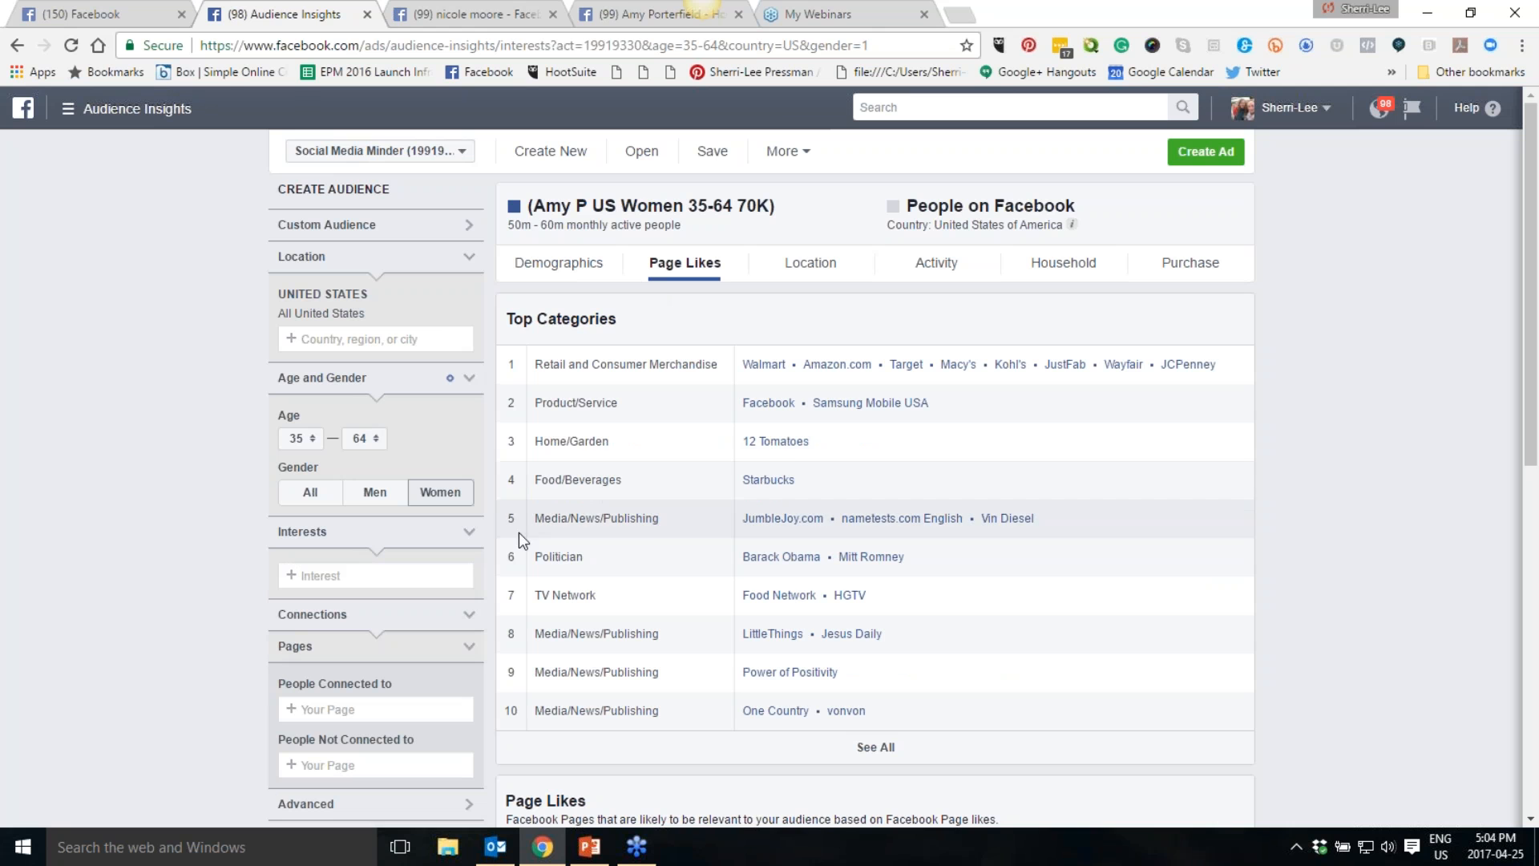
{"action": "left_click", "coordinate": [473, 16]}
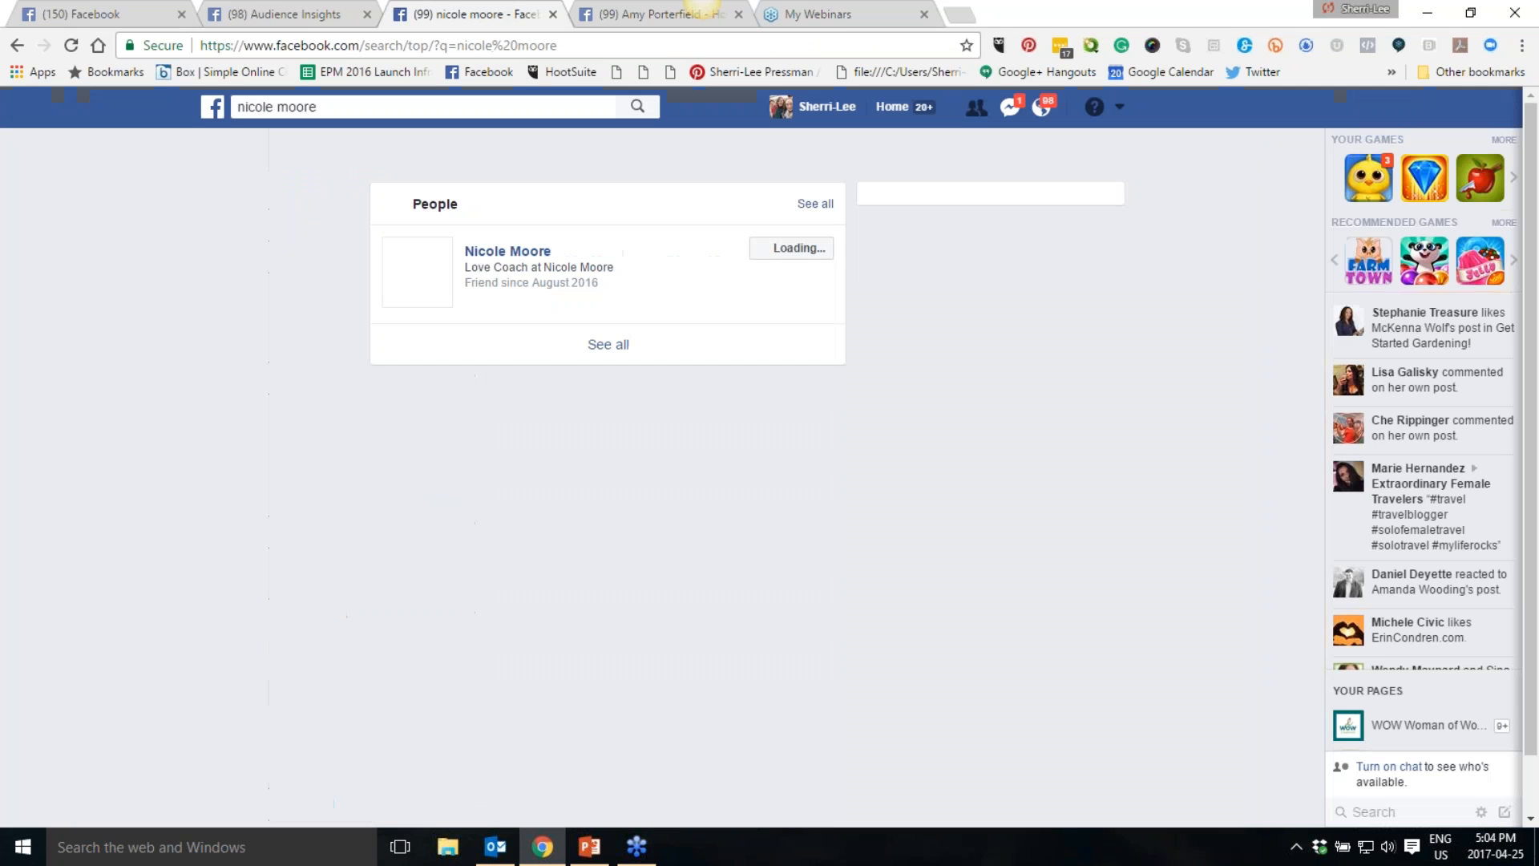
{"action": "left_click", "coordinate": [317, 19]}
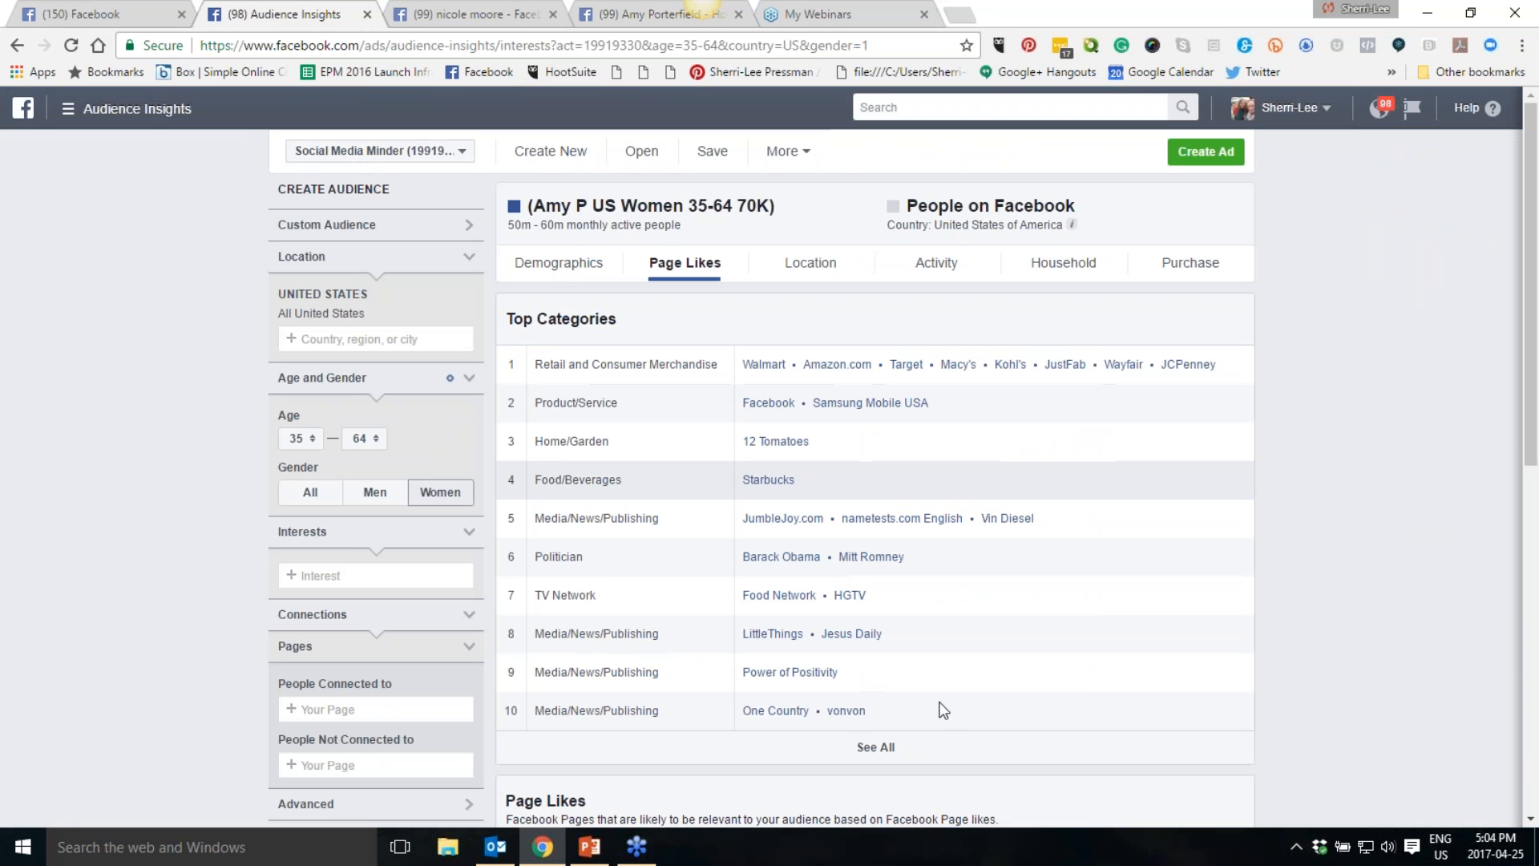
- Switch to PowerPoint and select slide 7, "Now it's your turn"
{"action": "left_click", "coordinate": [590, 847]}
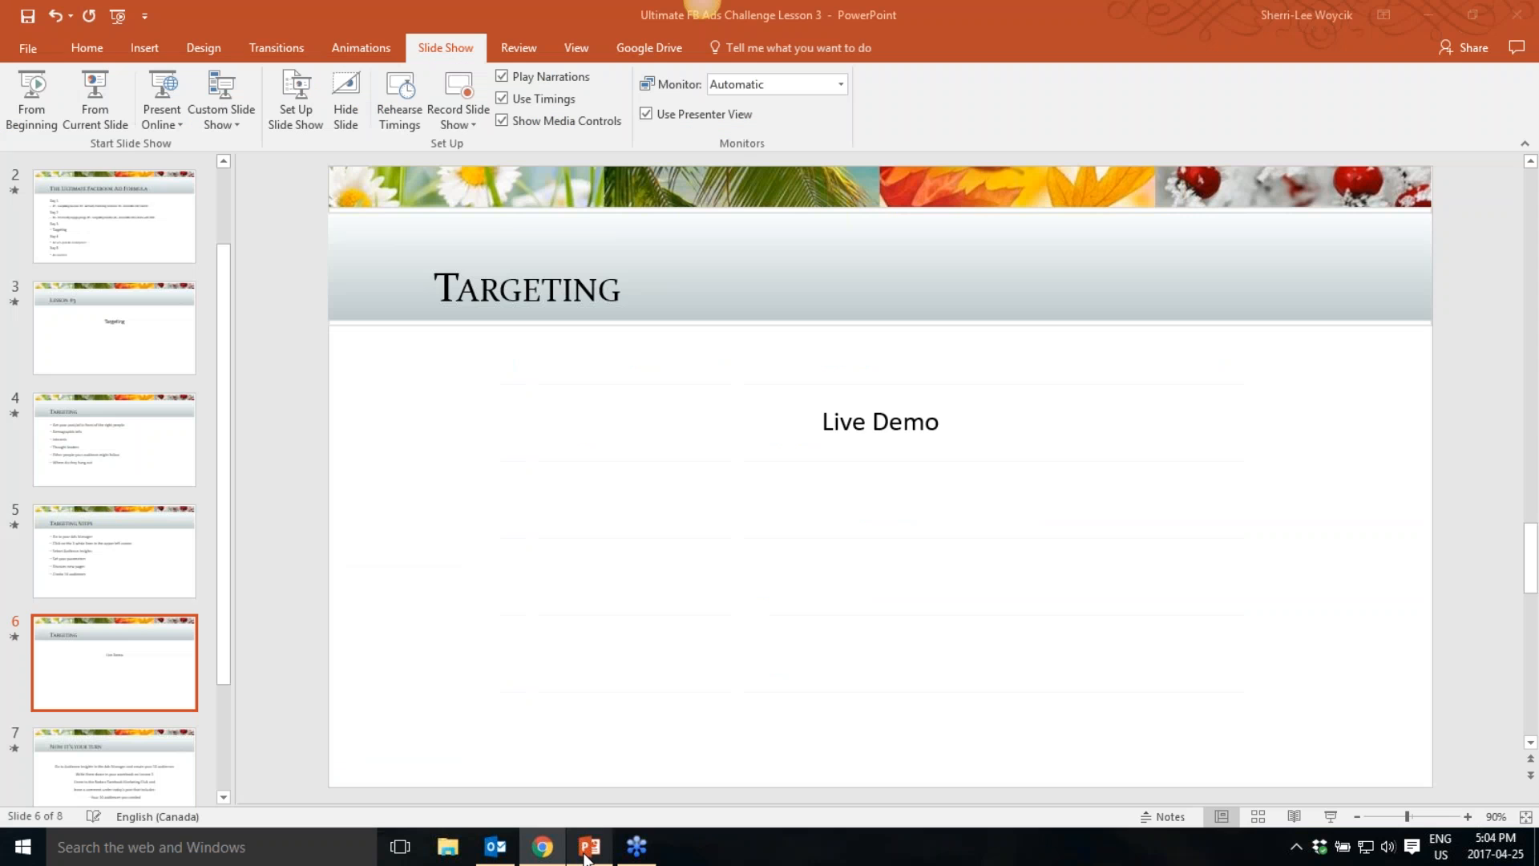
{"action": "scroll", "coordinate": [90, 566], "scroll_direction": "down", "scroll_amount": 1}
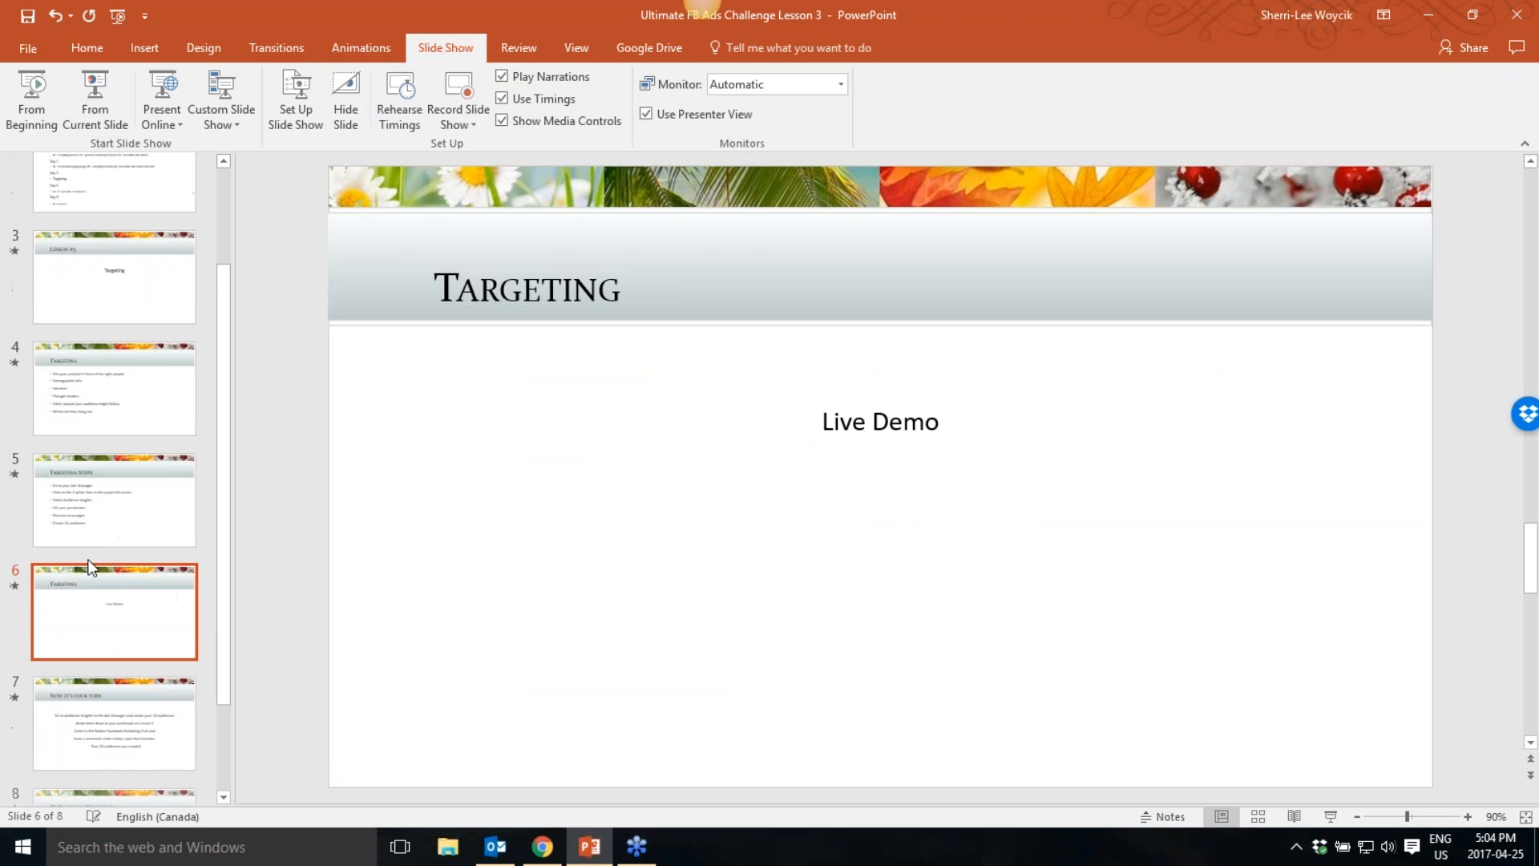
{"action": "left_click", "coordinate": [114, 726]}
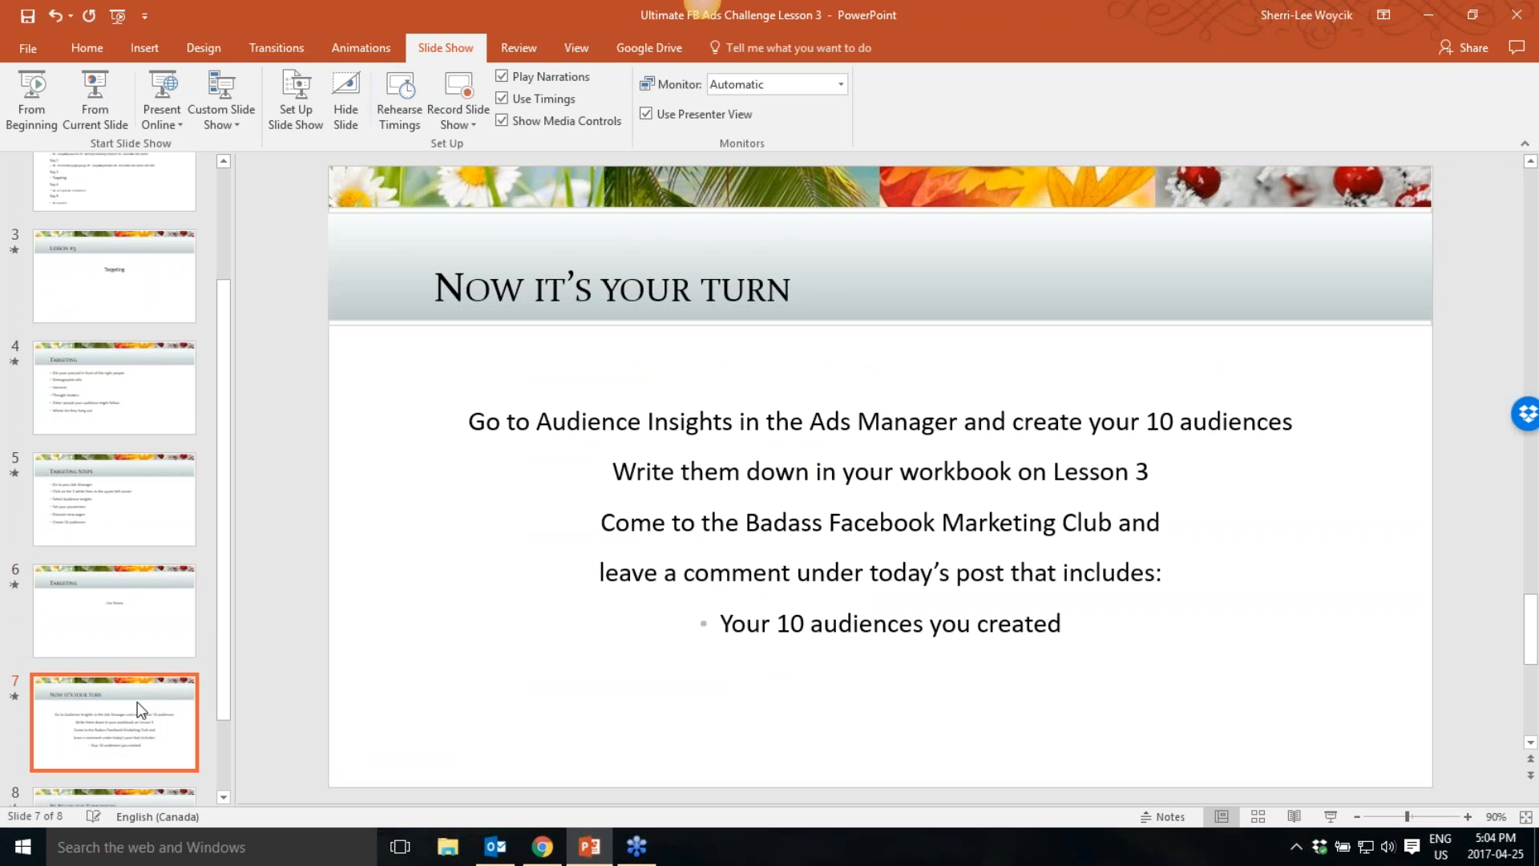